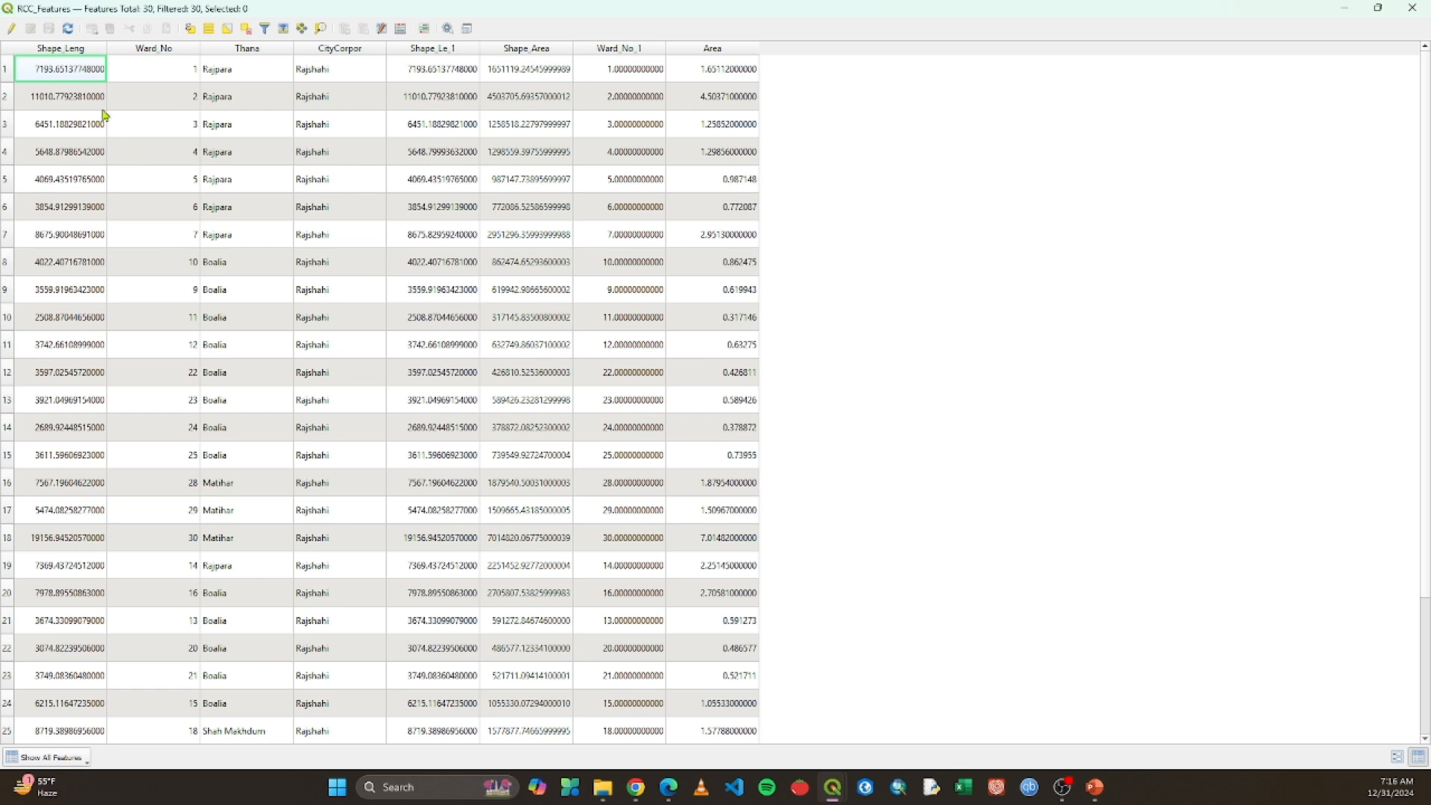
Step: Sort the RCC_Features attribute table by Ward_No, review its ward, Thana, CityCorpor and Area values, and close the table
click(173, 52)
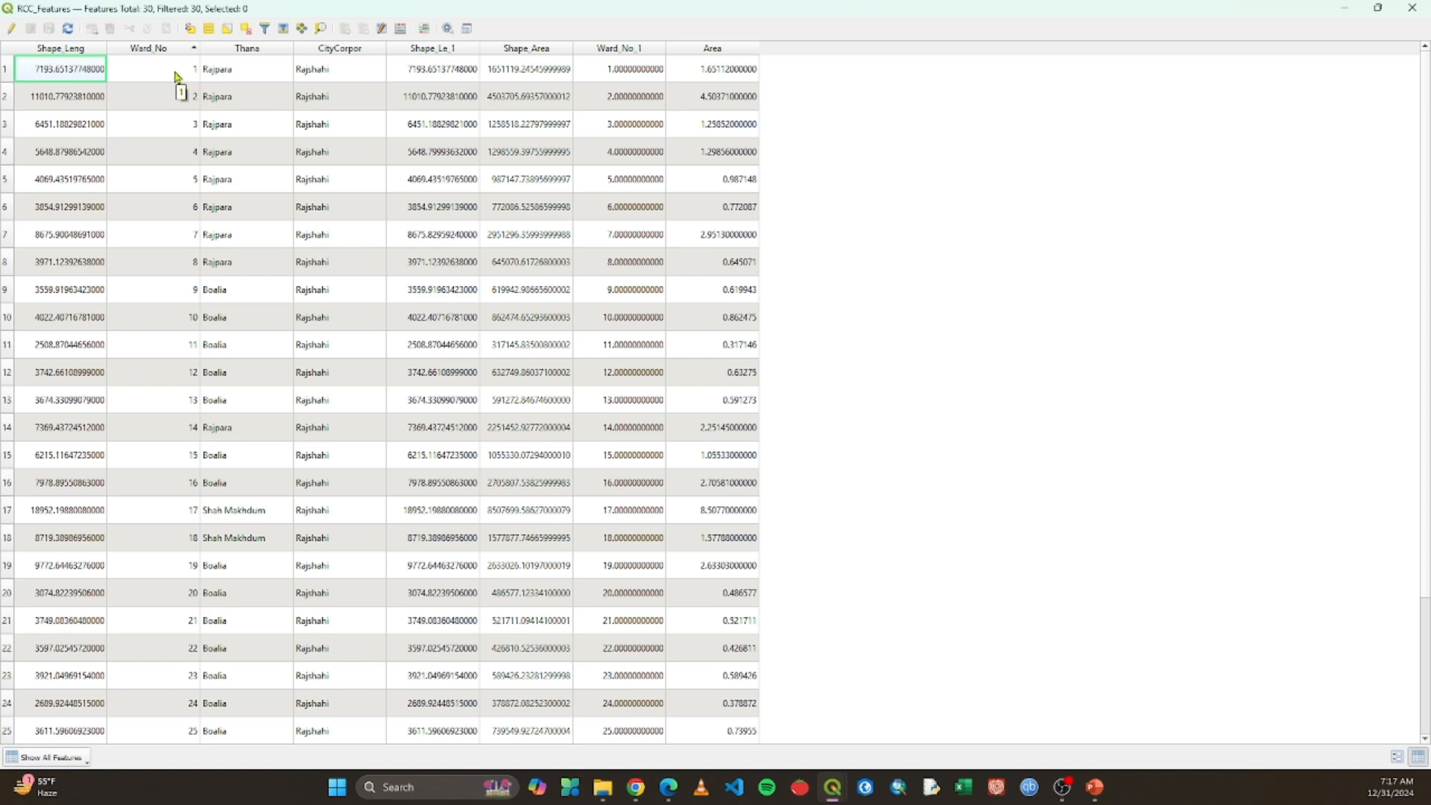
scroll(177, 75, down, 2)
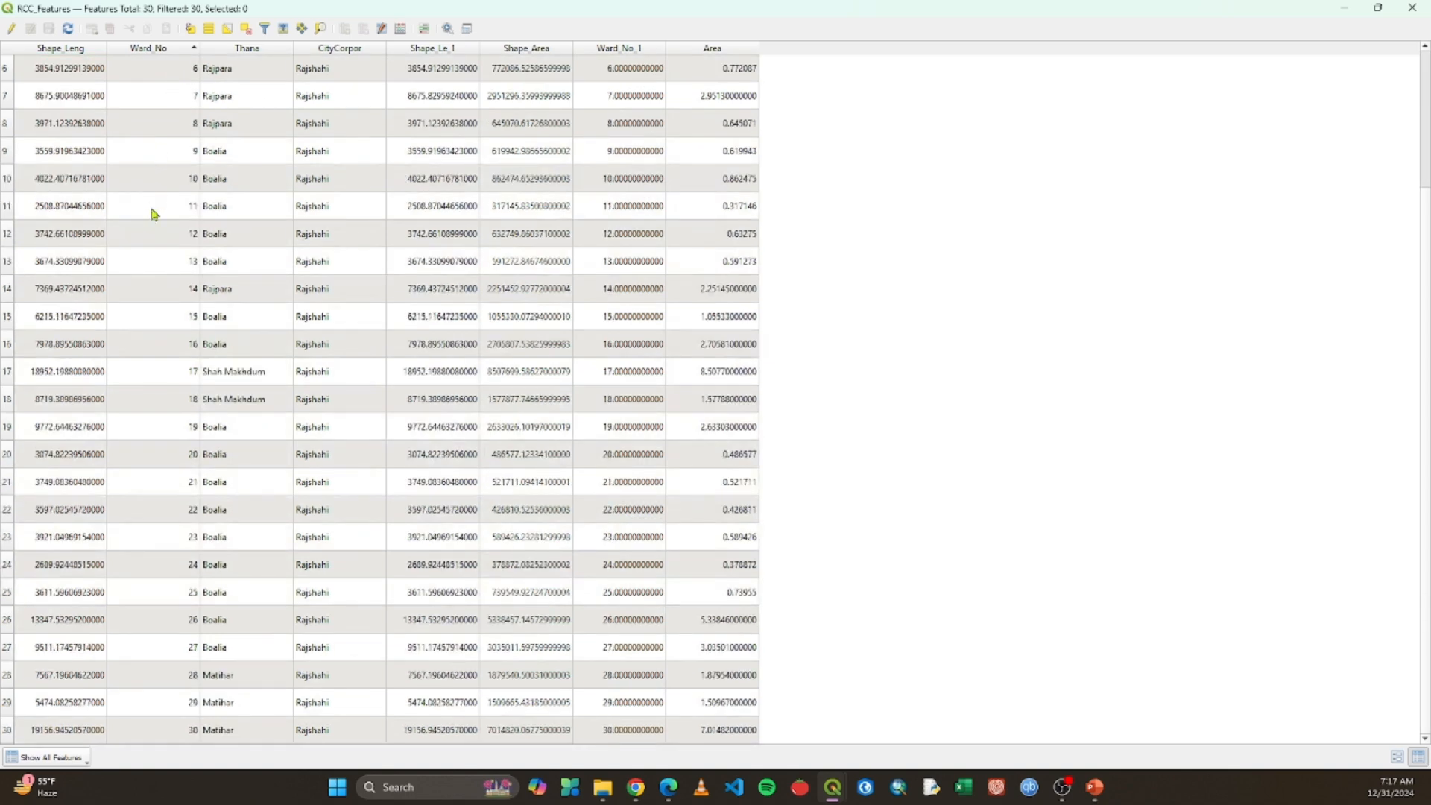
scroll(154, 457, up, 2)
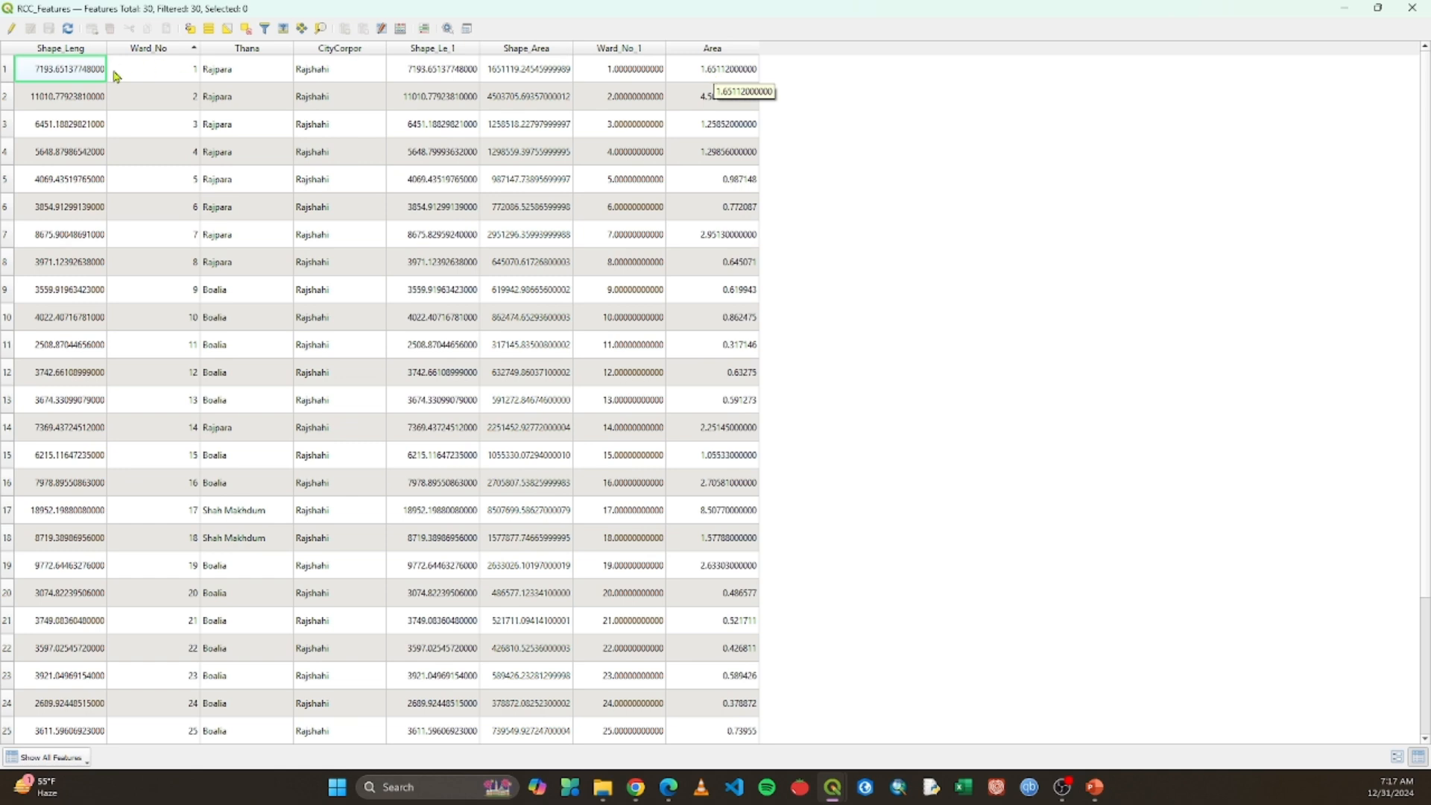
click(177, 78)
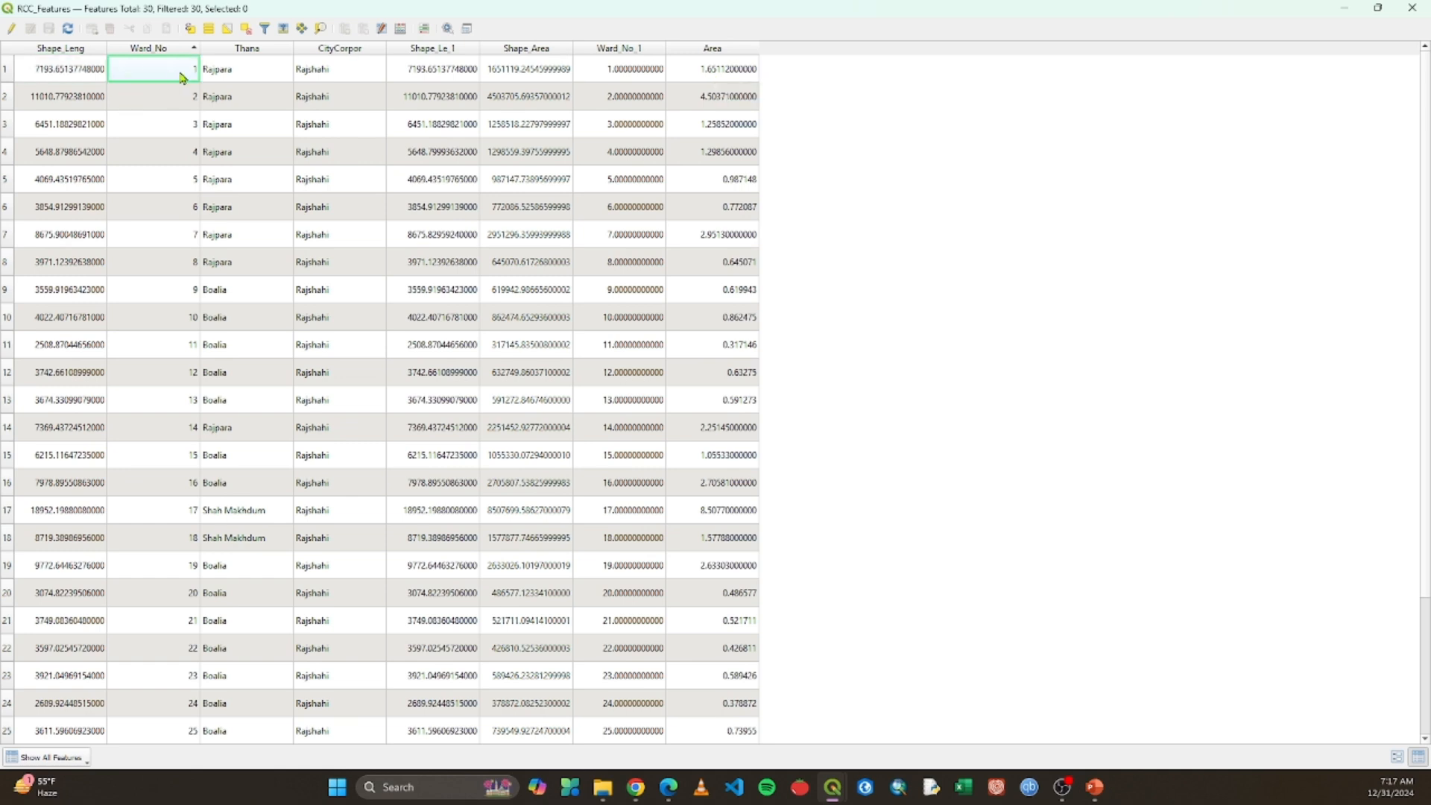
click(247, 78)
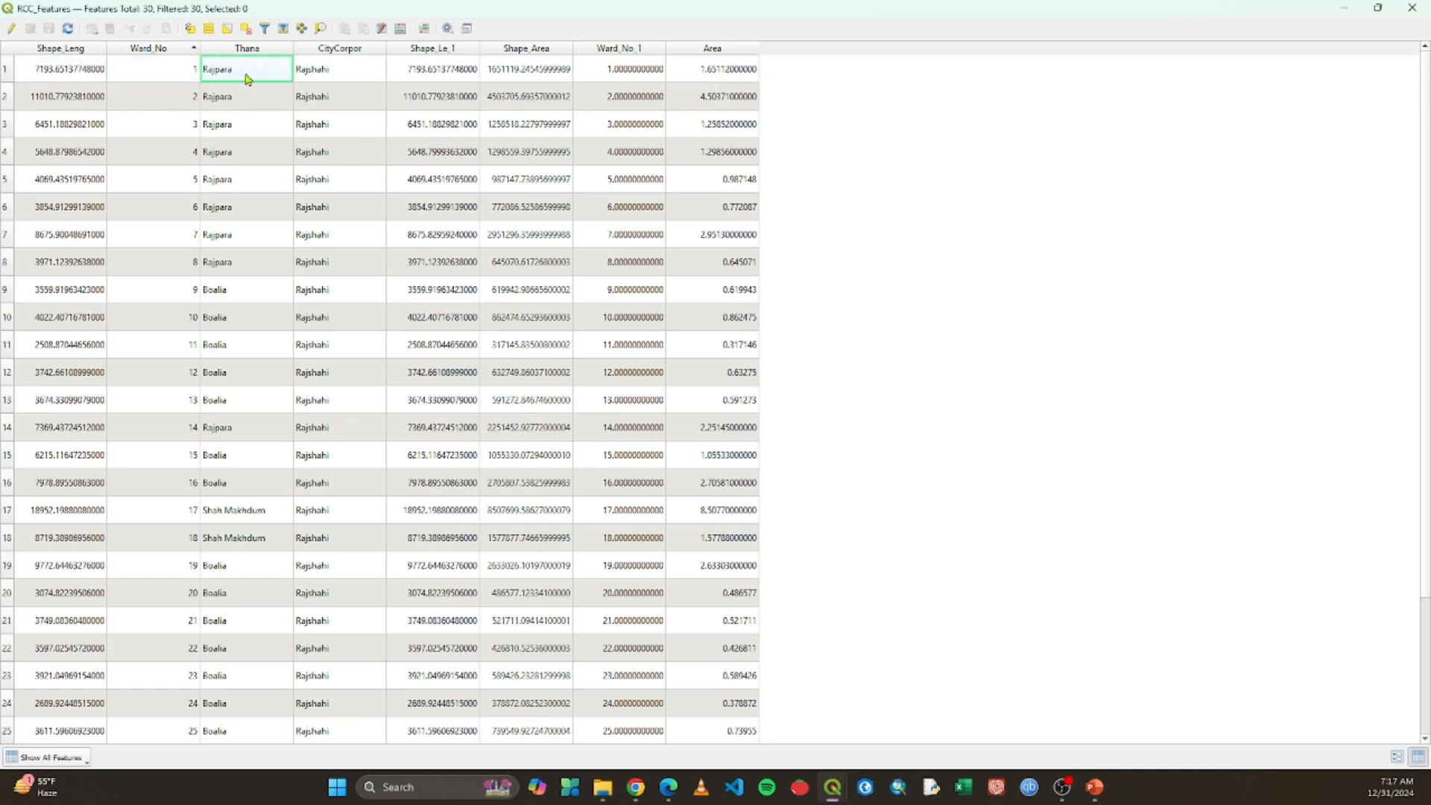
click(326, 75)
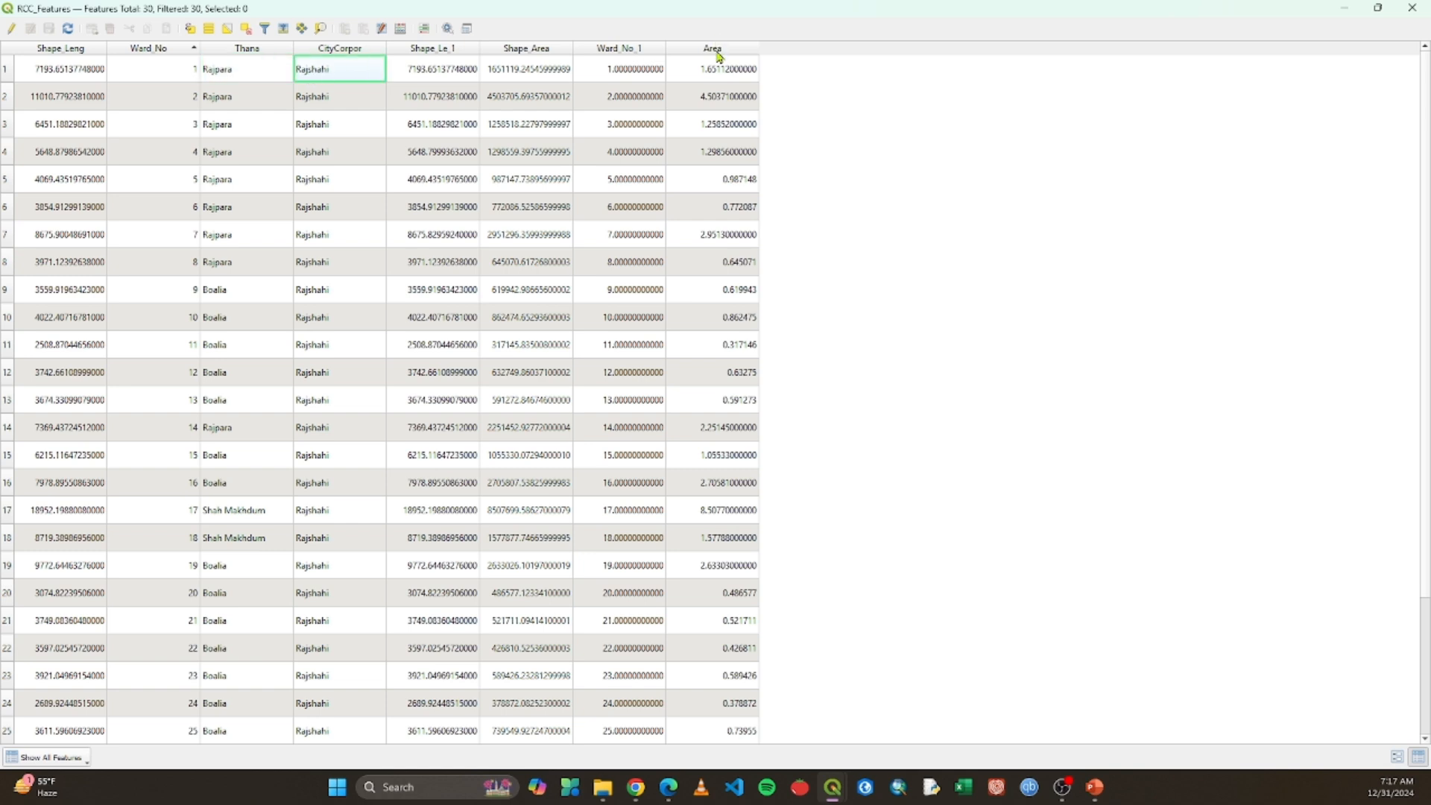
click(716, 76)
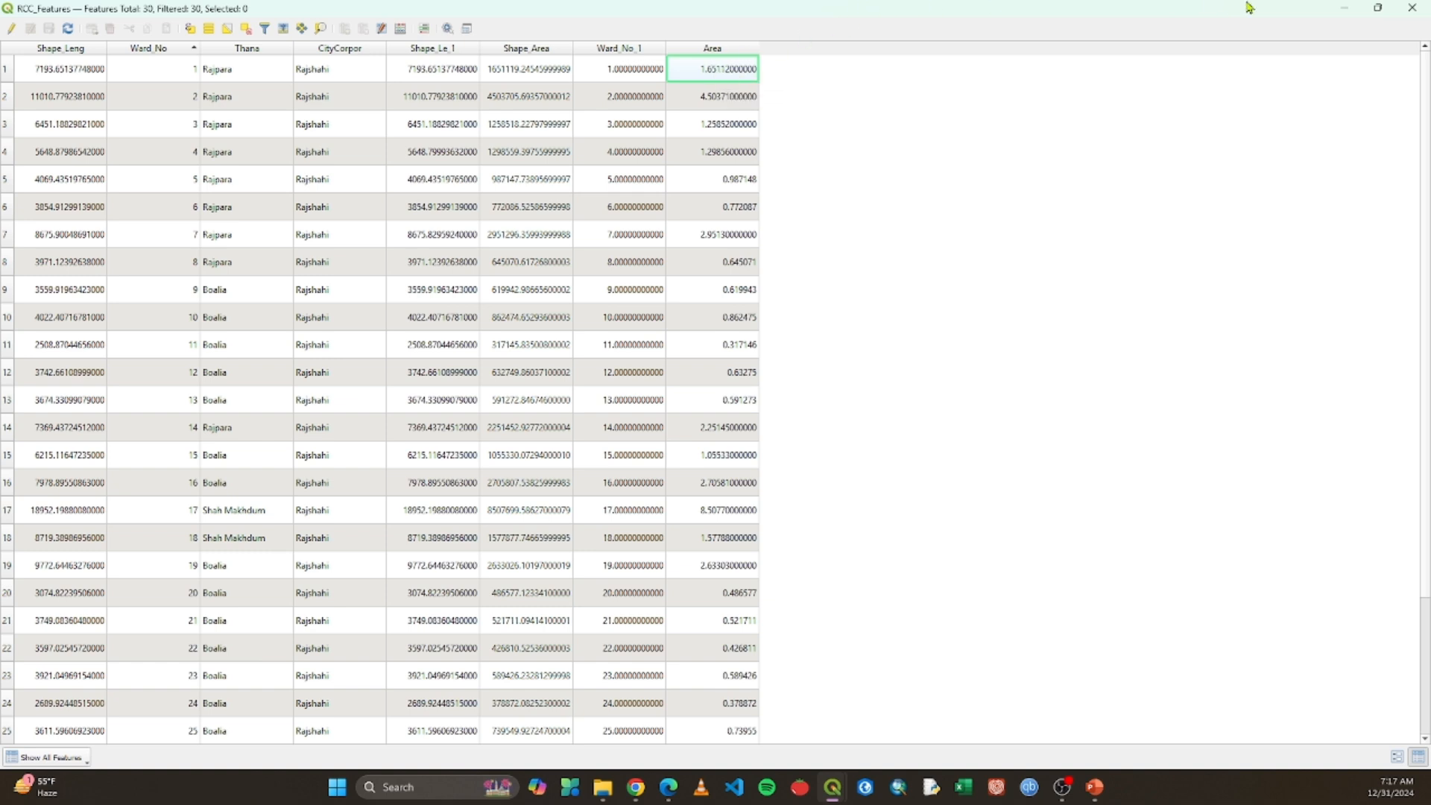
click(1411, 8)
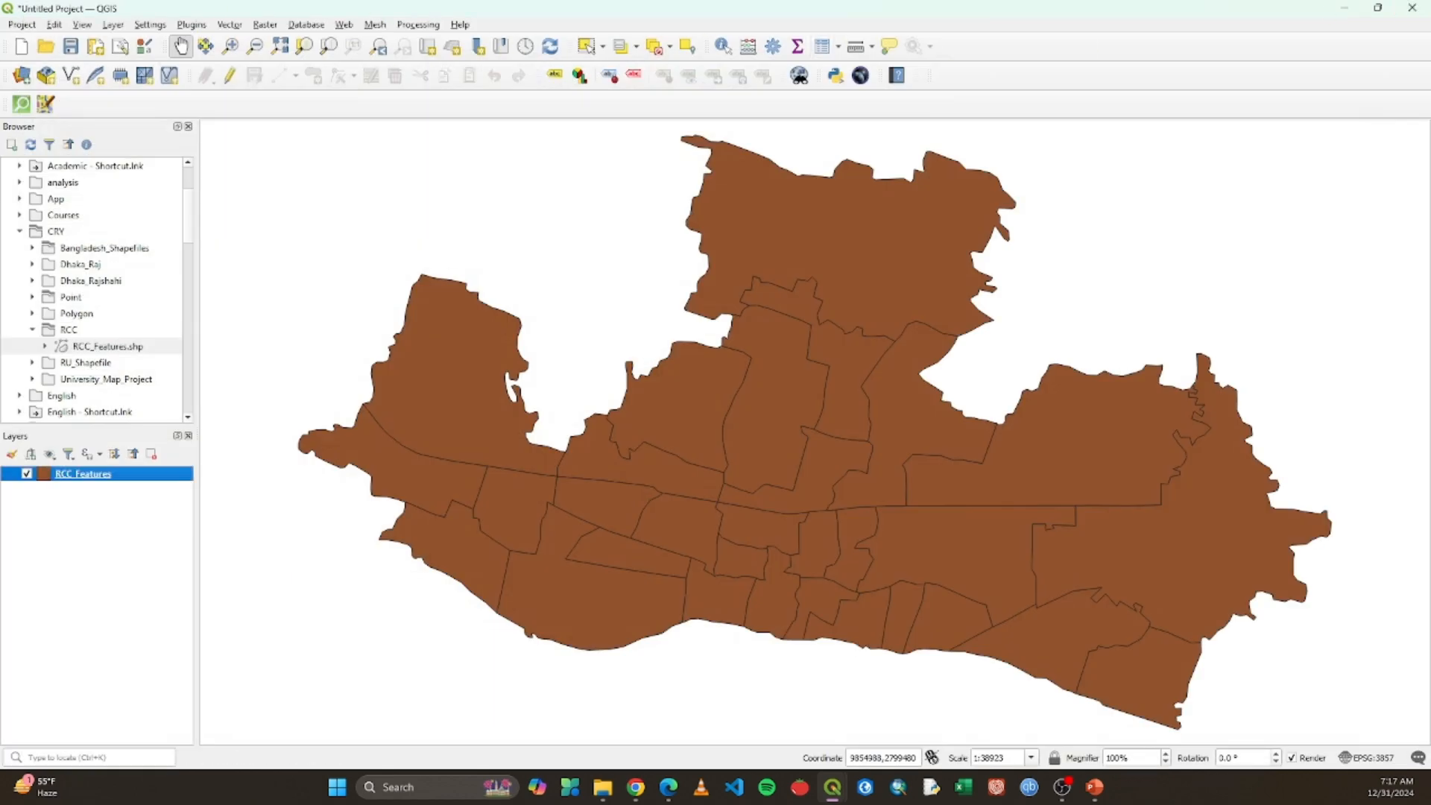
Step: Check the question list in the presentation, return to QGIS, and start a filter expression "Area" > on the RCC_Features layer
key(alt+Tab)
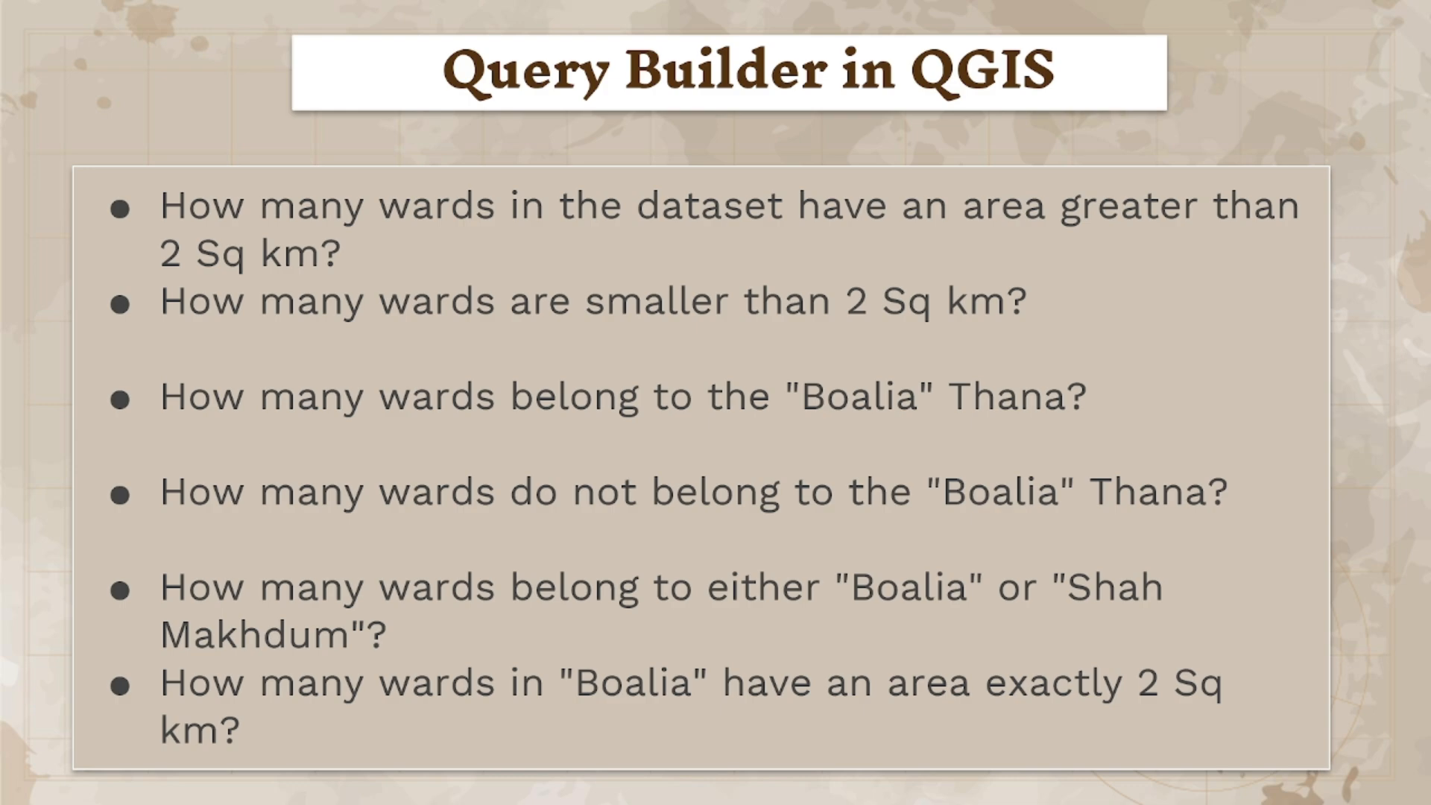
key(alt+Tab)
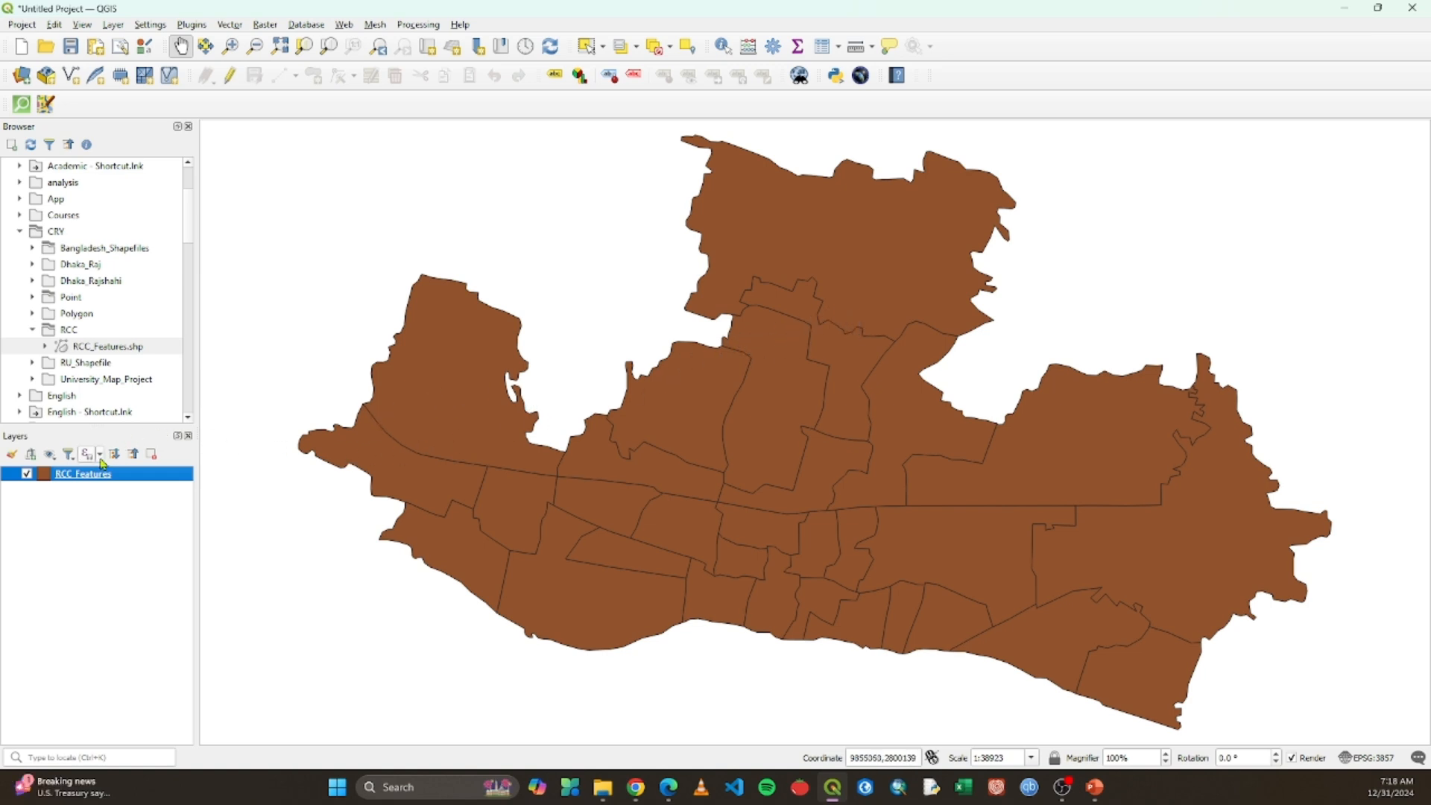
mouse_move(96, 480)
right_click(97, 482)
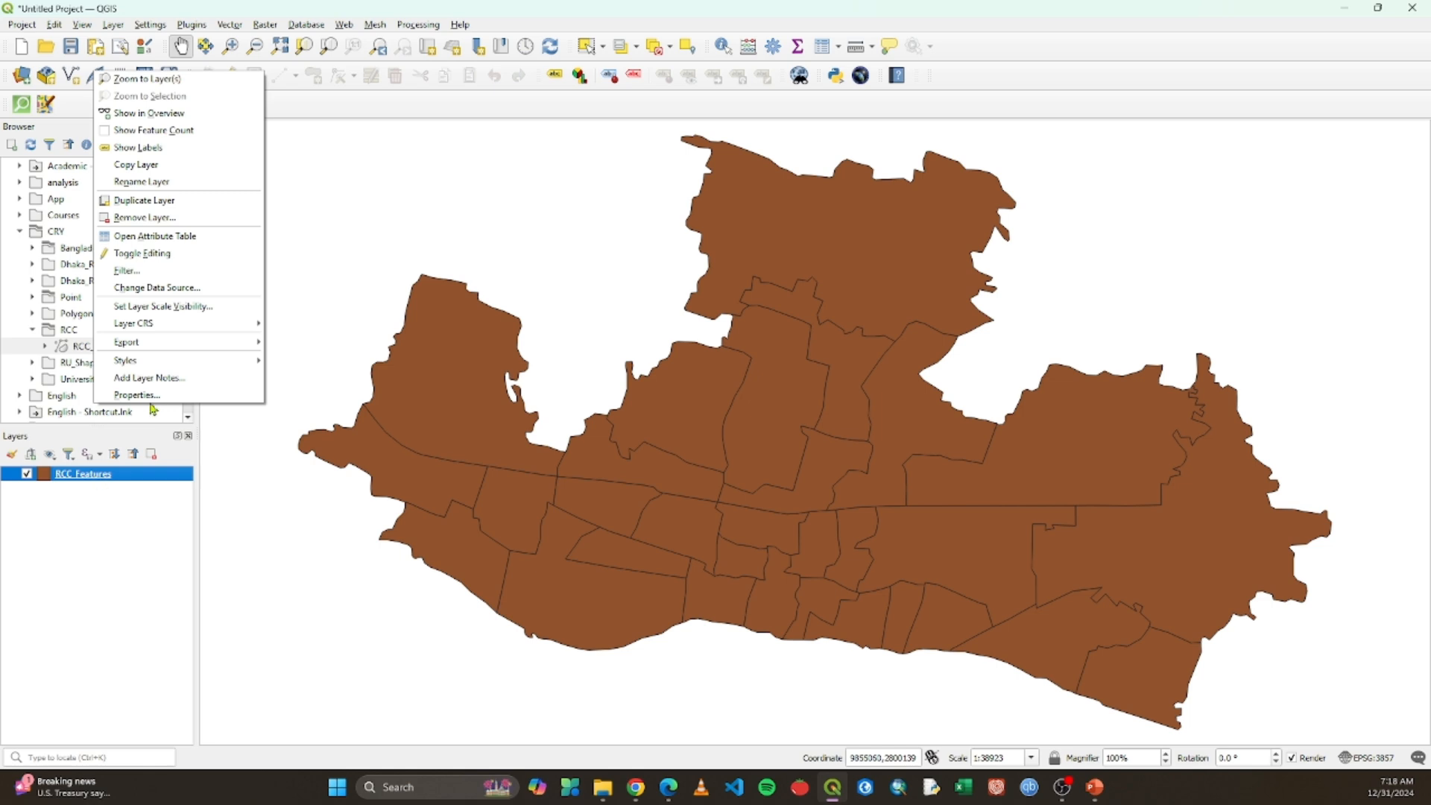
click(176, 276)
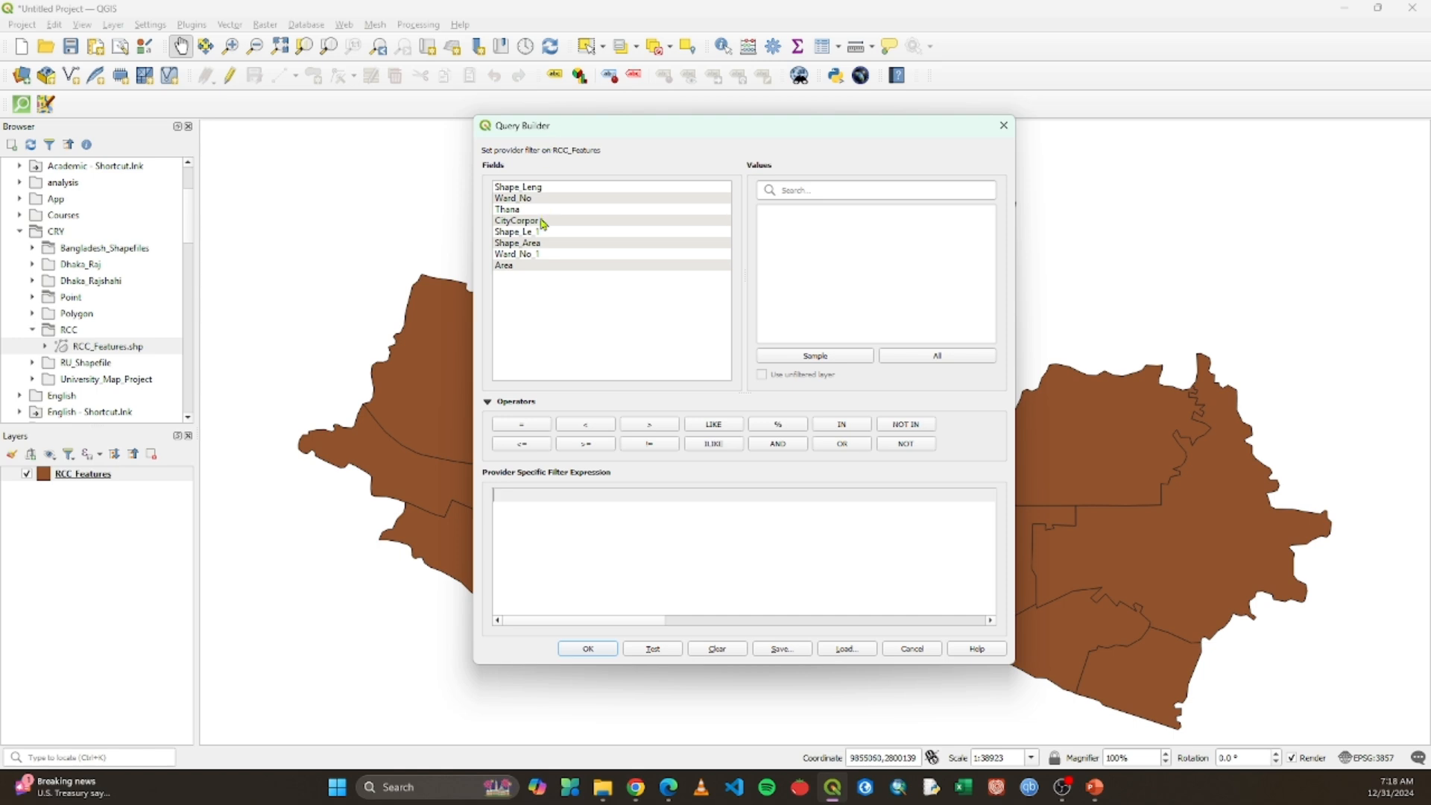
double_click(510, 269)
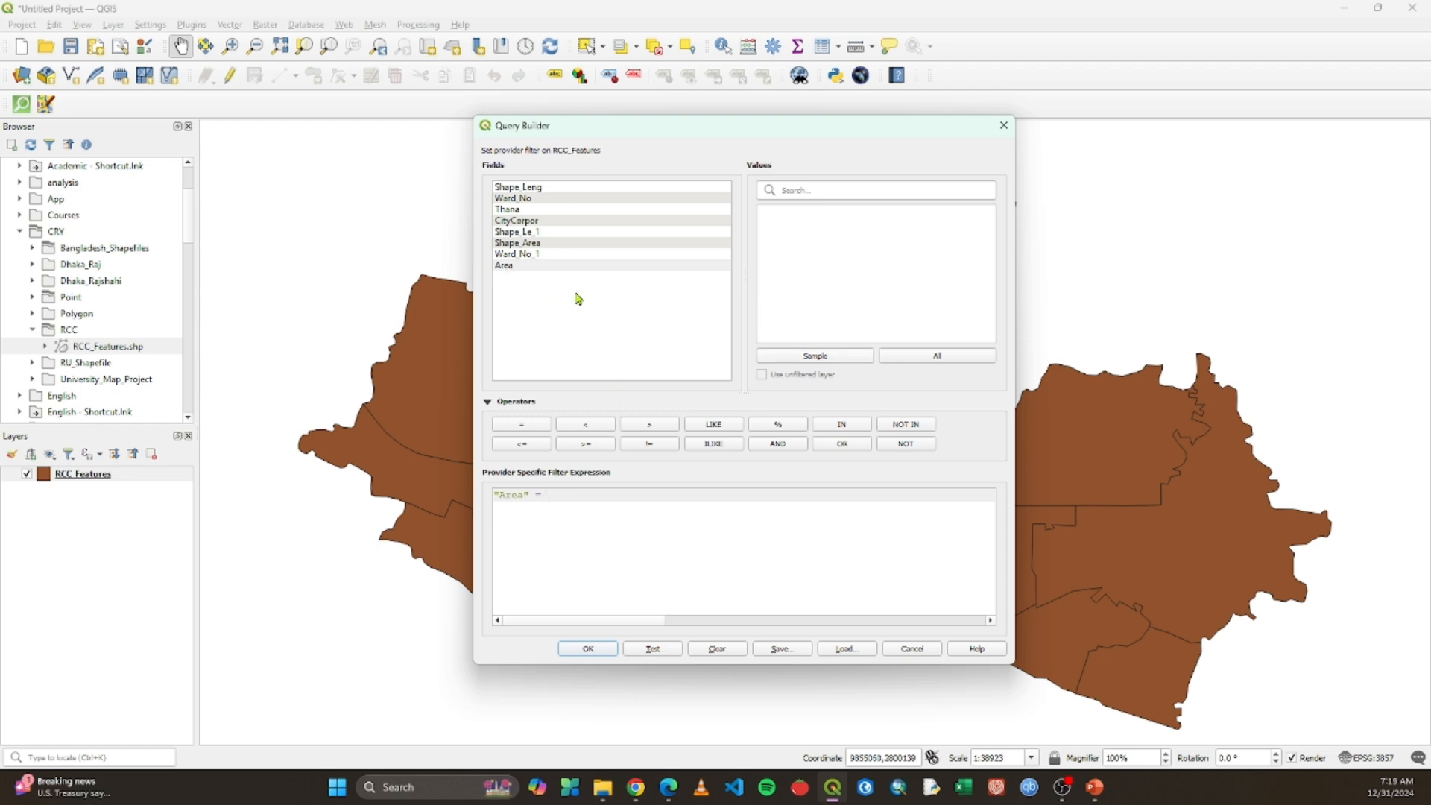
key(BackSpace)
click(650, 425)
Step: List all values of the Area field, complete the filter expression as "Area" > 2, and apply it to the layer
click(937, 356)
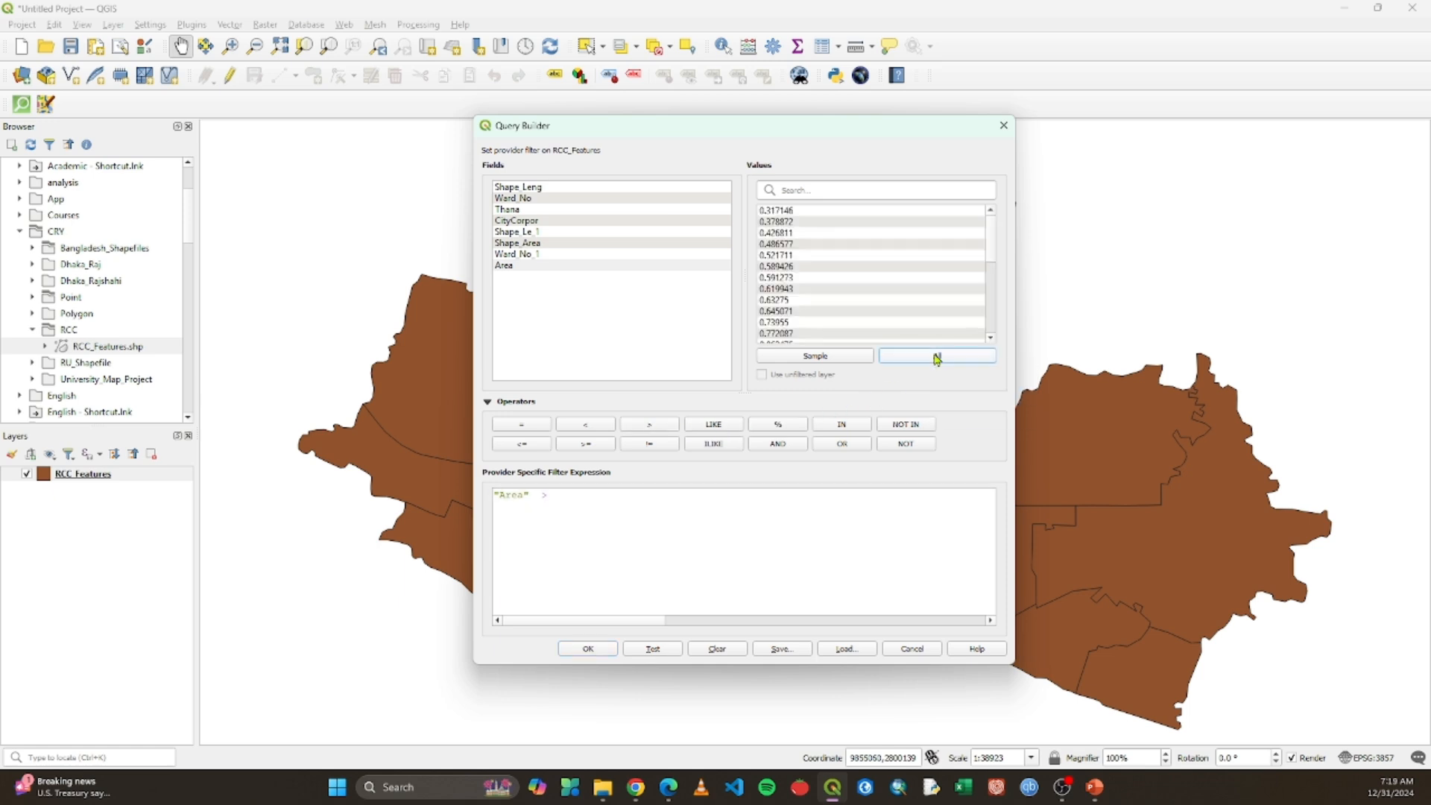
scroll(833, 320, down, 4)
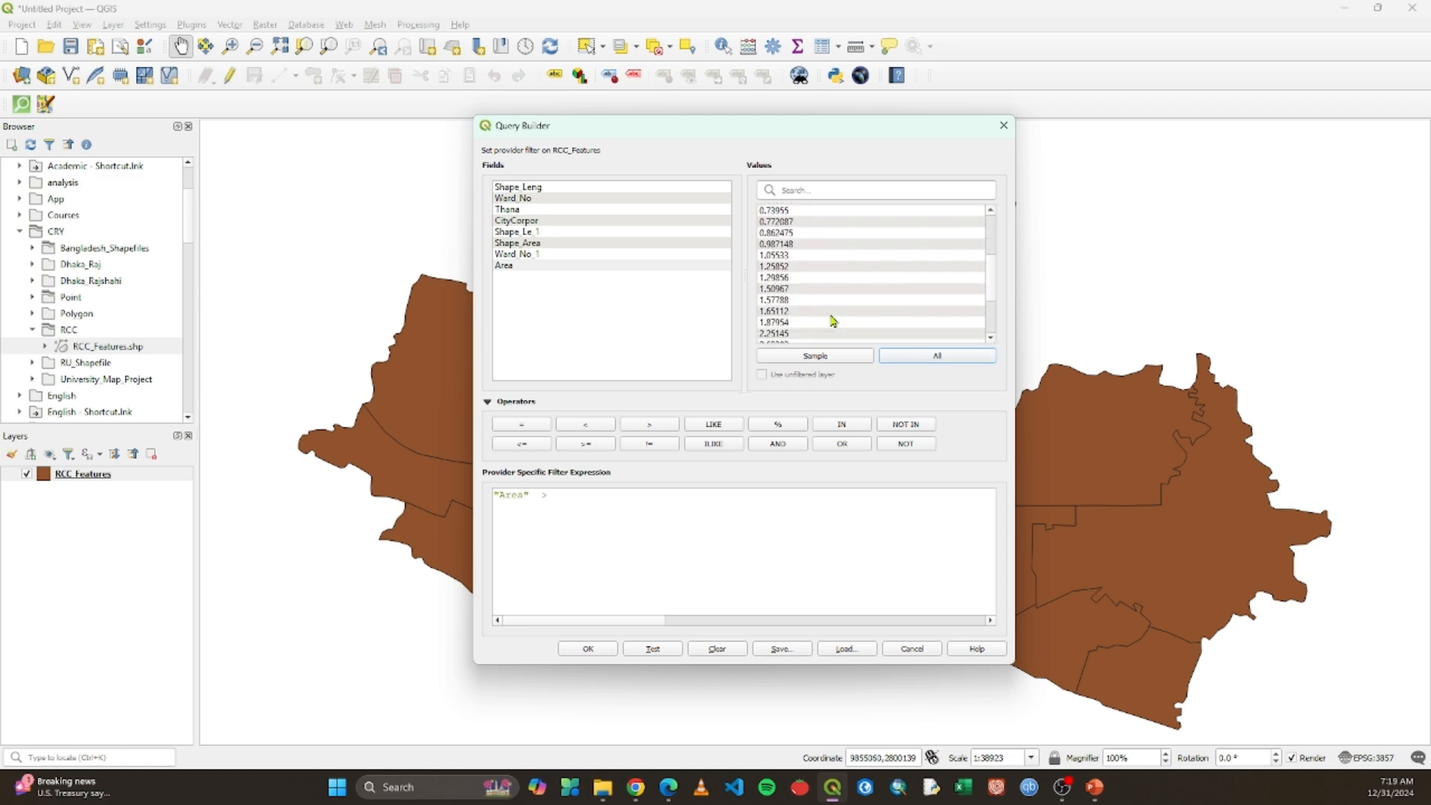
scroll(833, 320, up, 4)
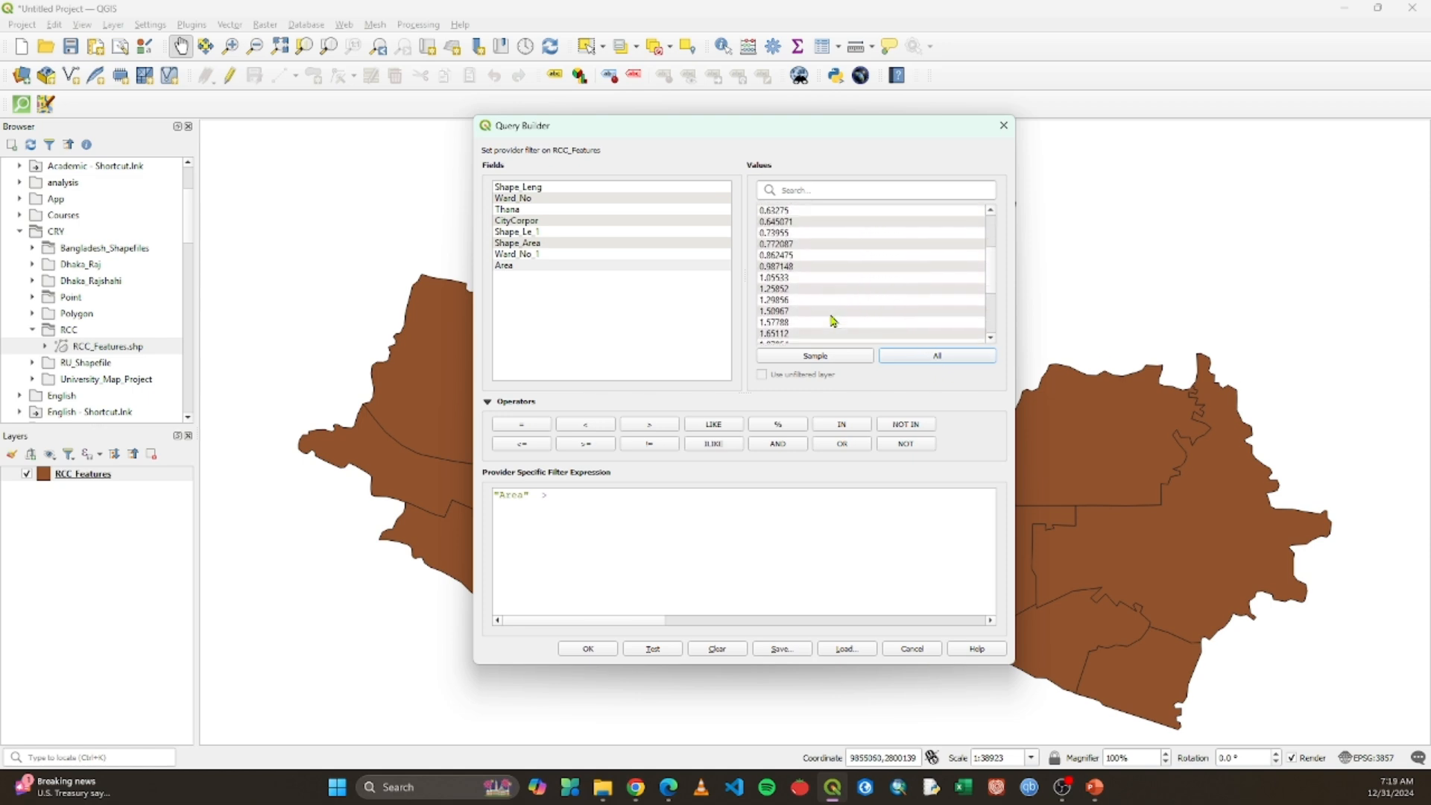
scroll(833, 320, up, 2)
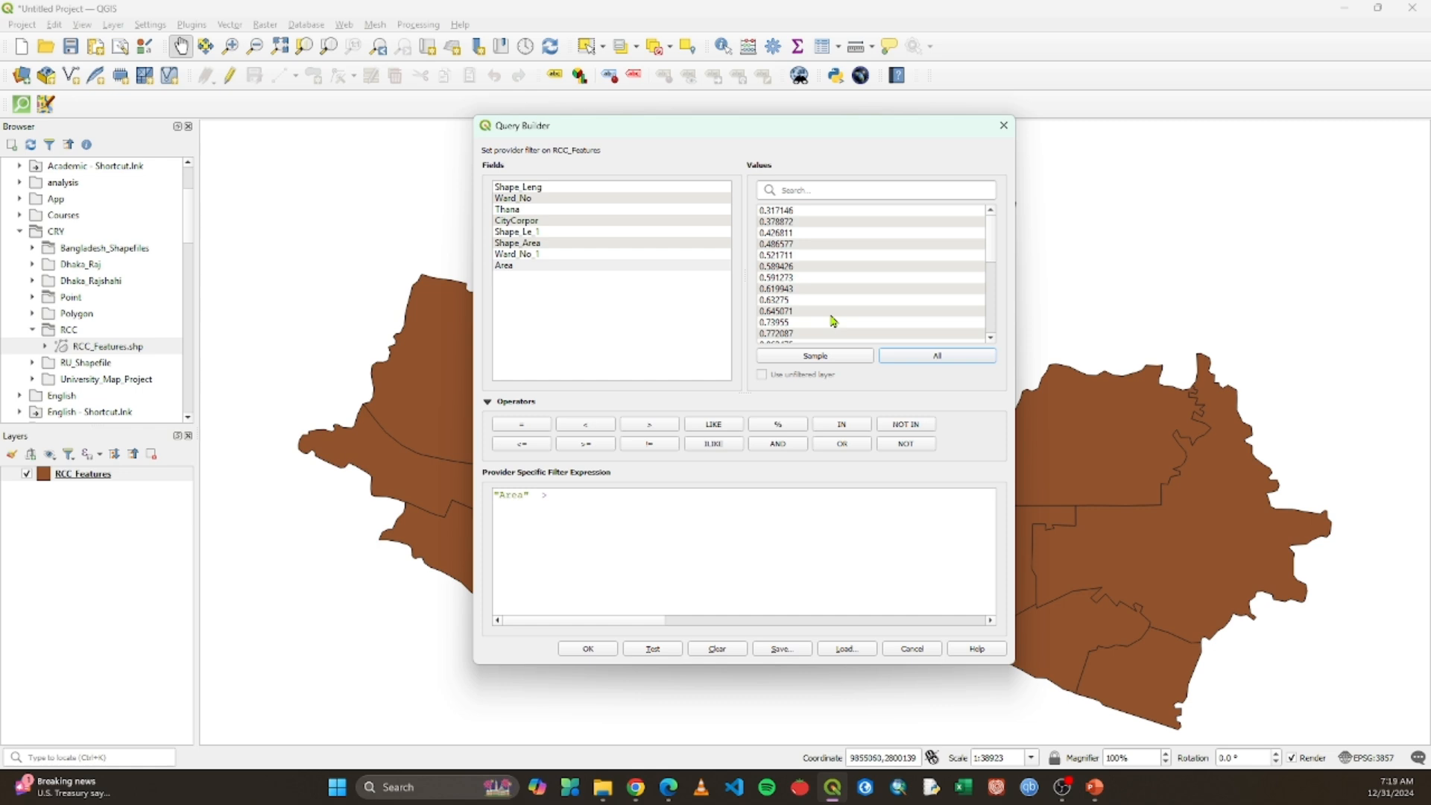
scroll(833, 321, down, 3)
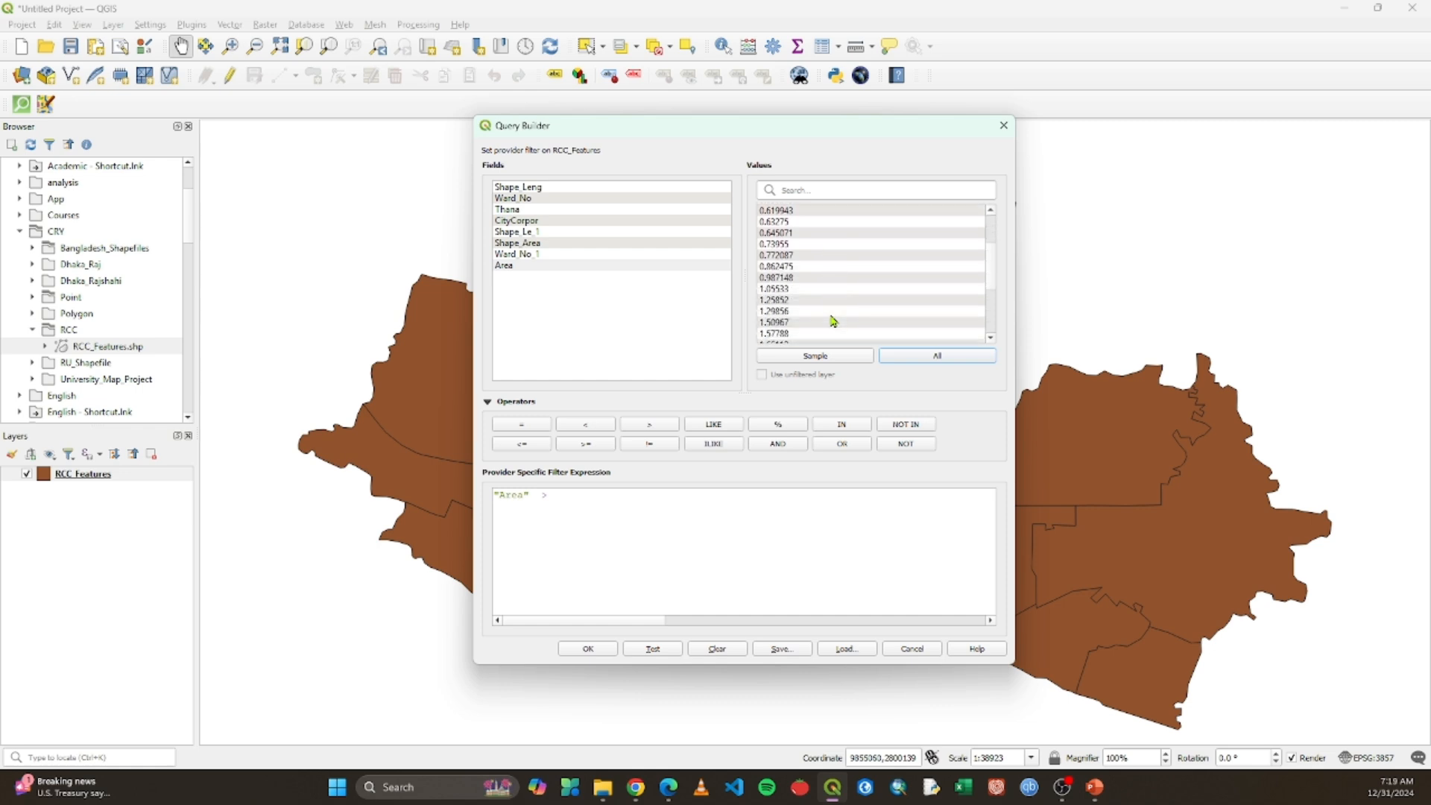
scroll(833, 321, down, 4)
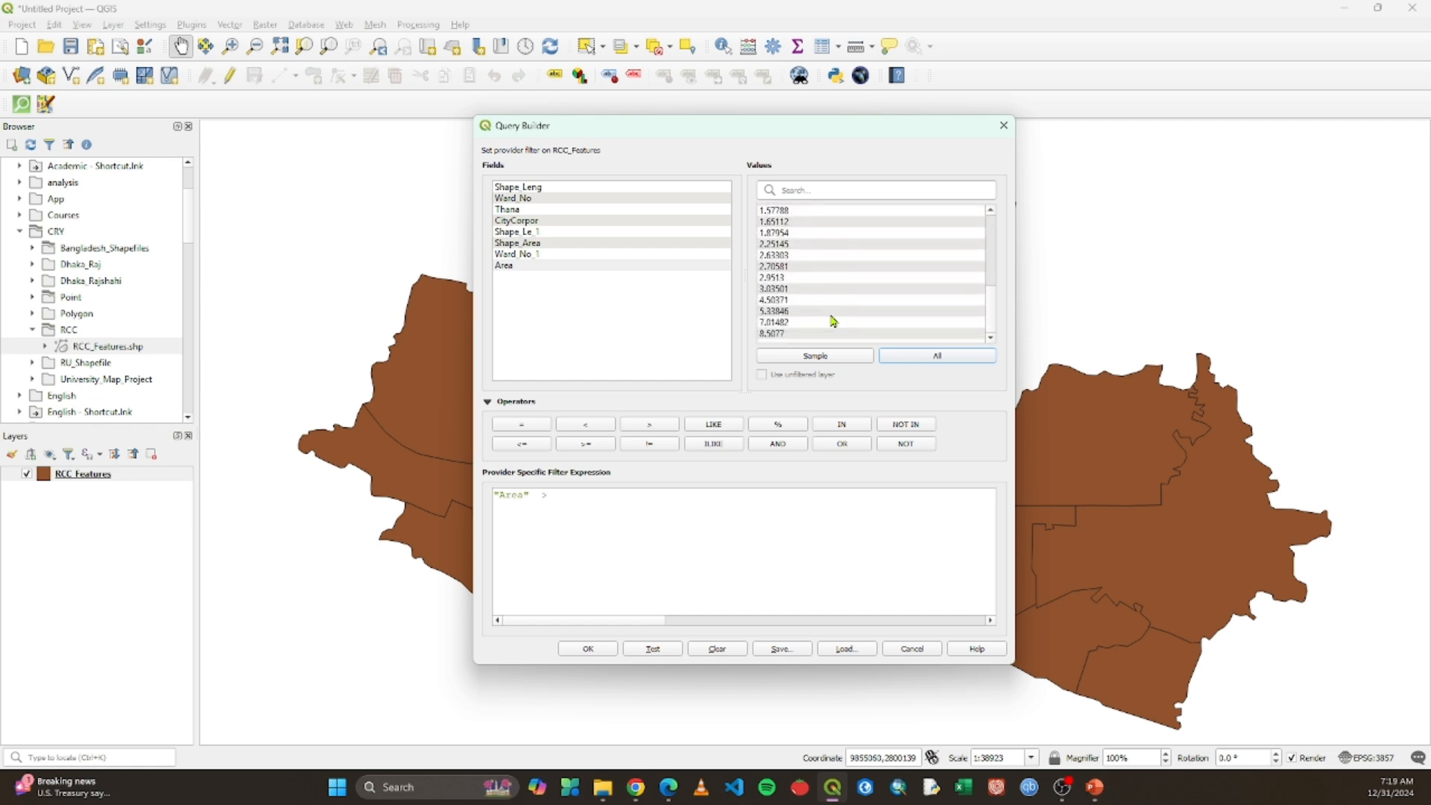
click(611, 508)
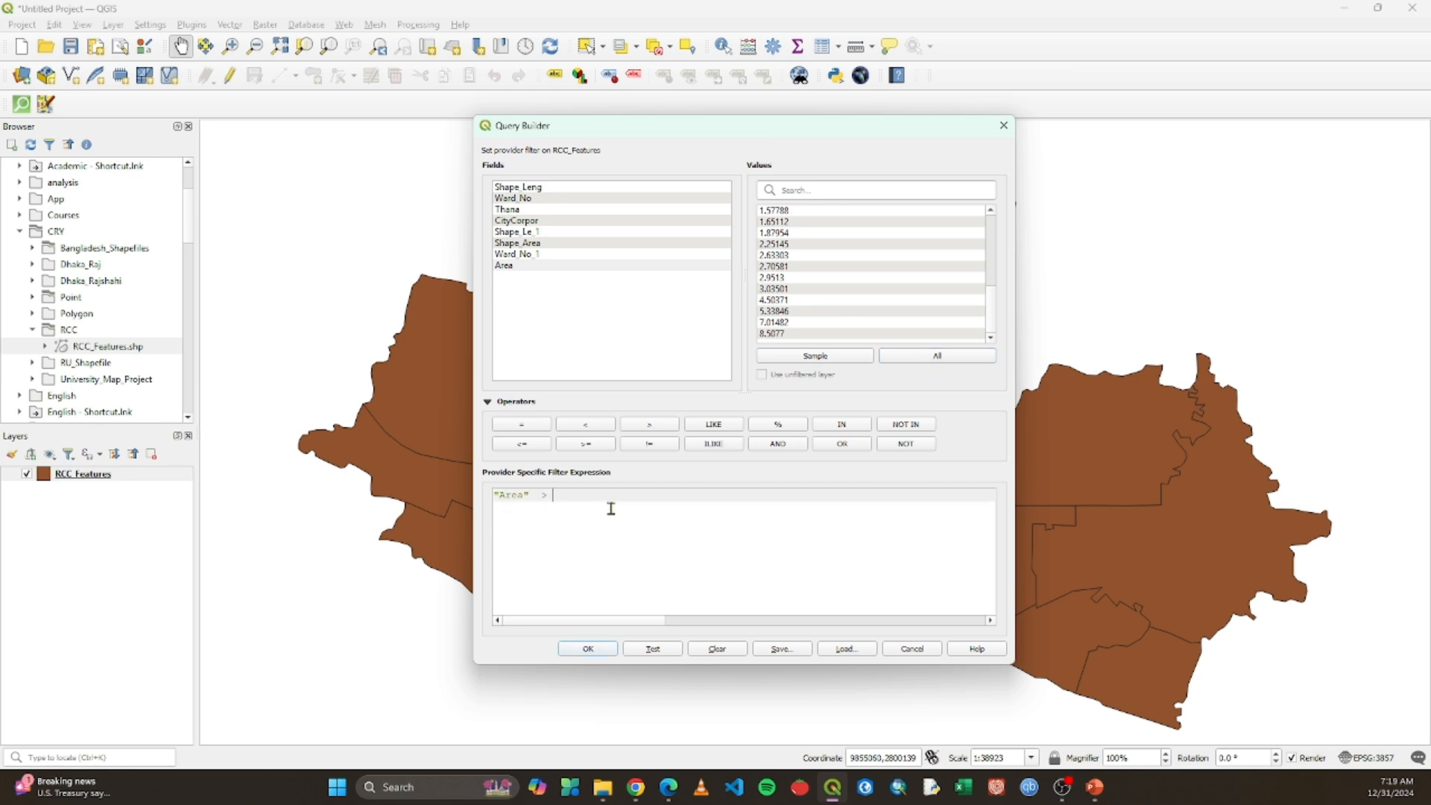
text(2)
click(600, 653)
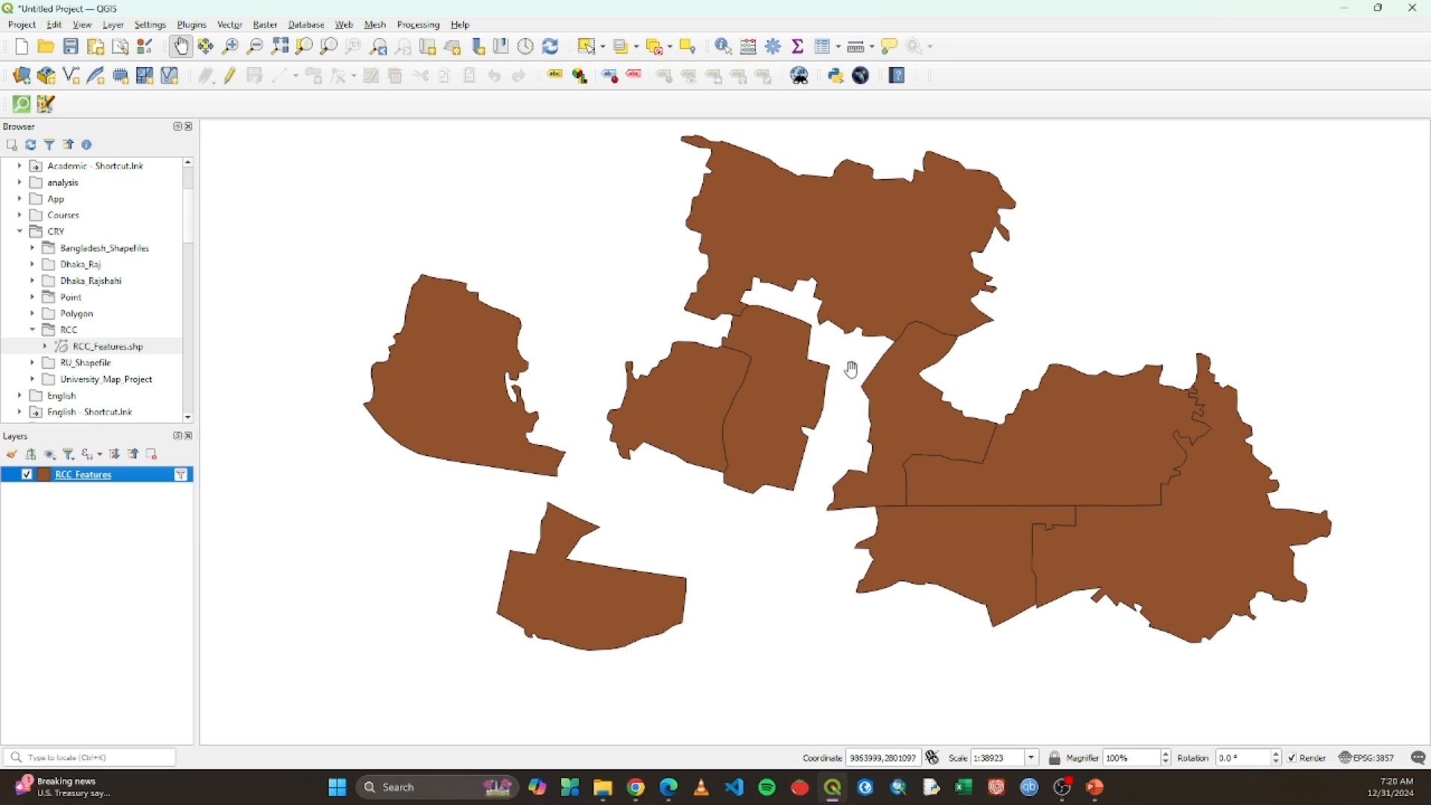
Step: Examine the filtered RCC_Features layer's attribute table, close it, and recheck the question list in the presentation before returning to QGIS
right_click(83, 477)
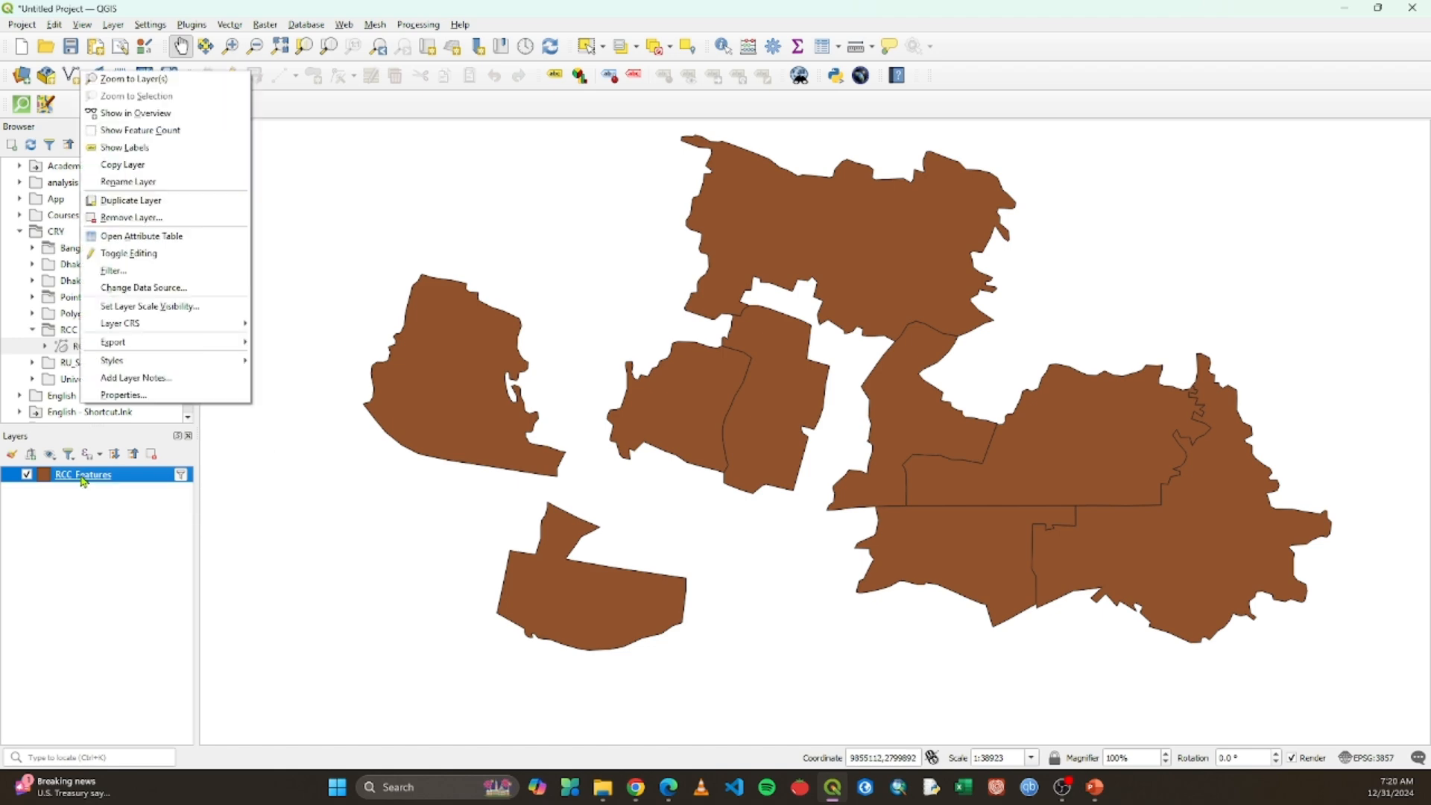
click(137, 240)
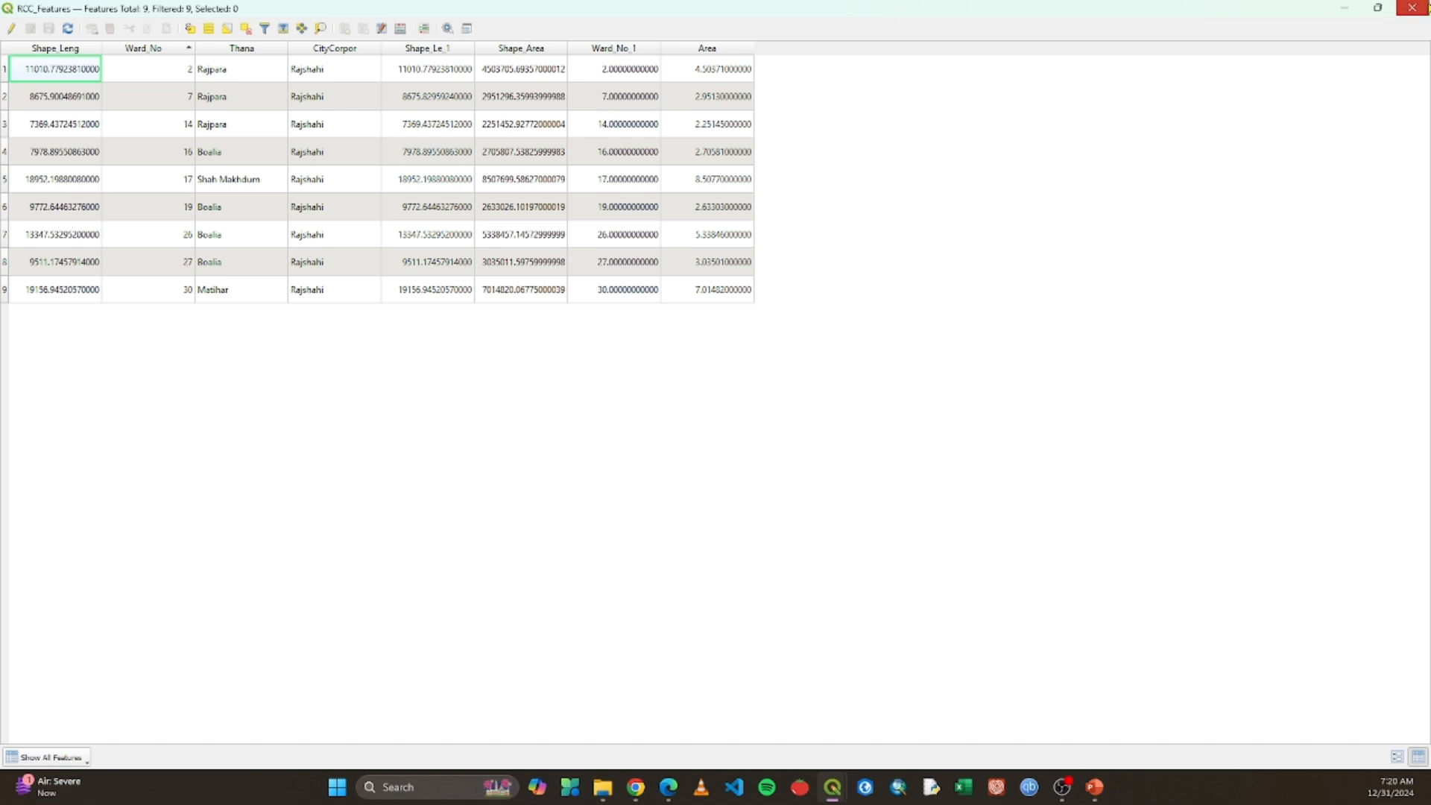
click(1413, 8)
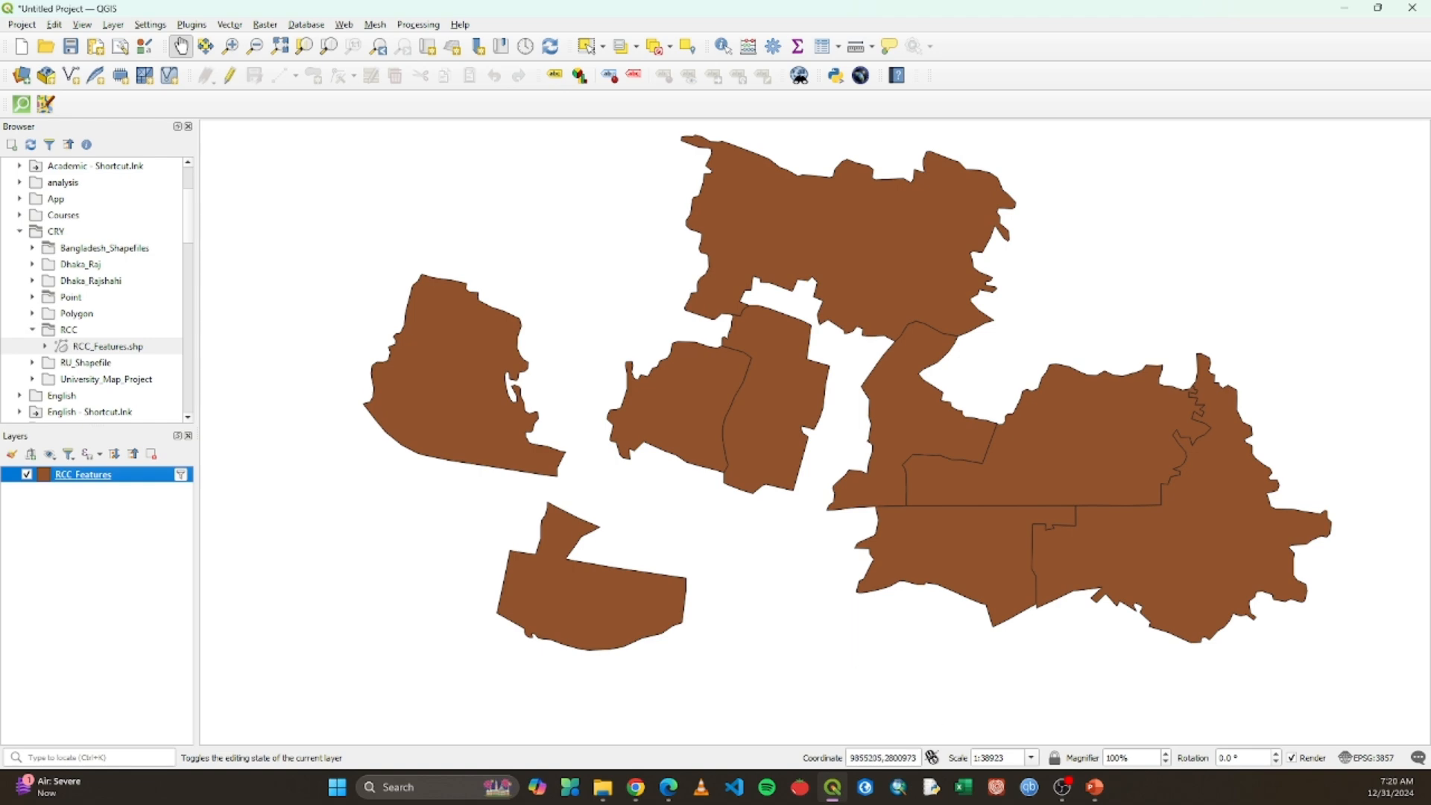
key(alt+Tab)
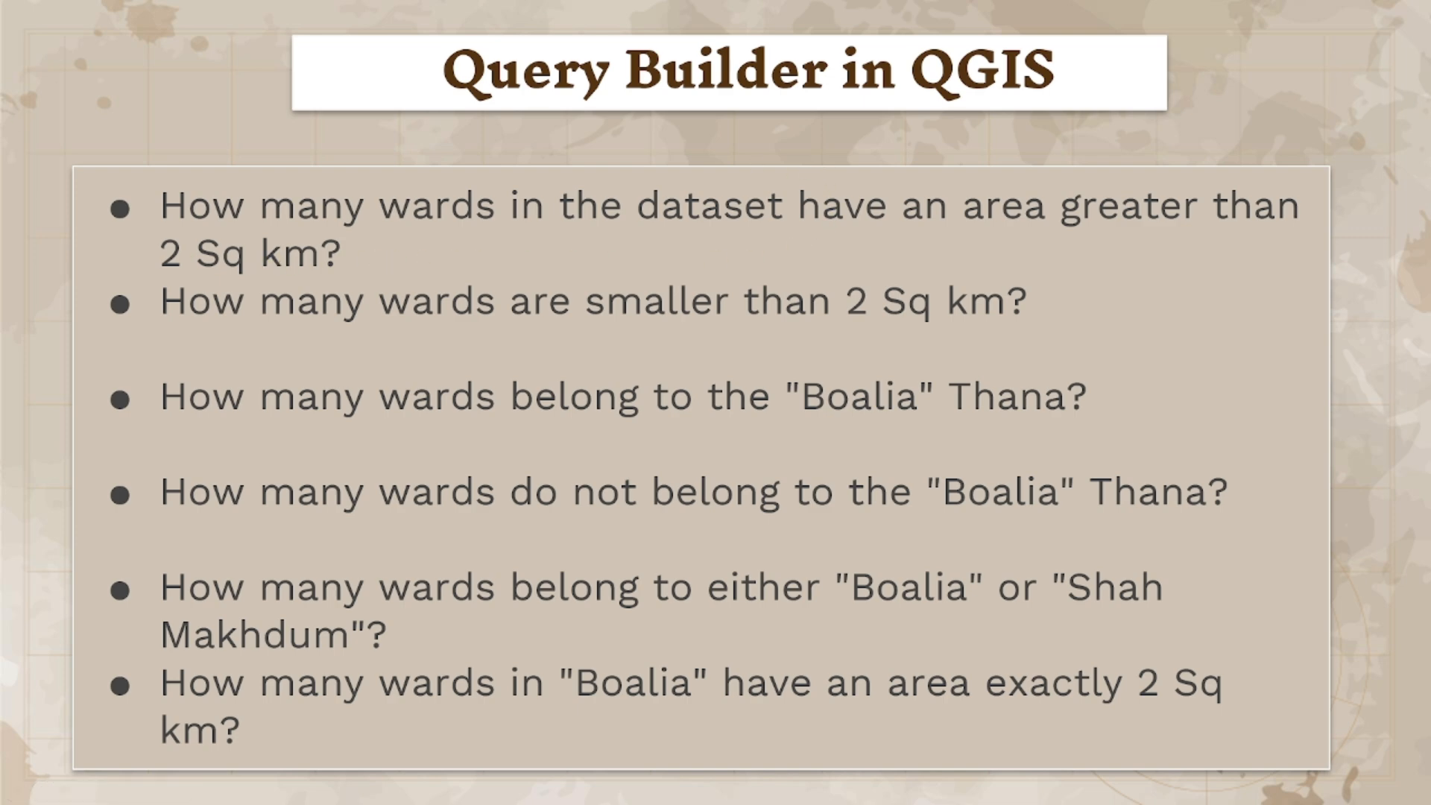
key(alt+Tab)
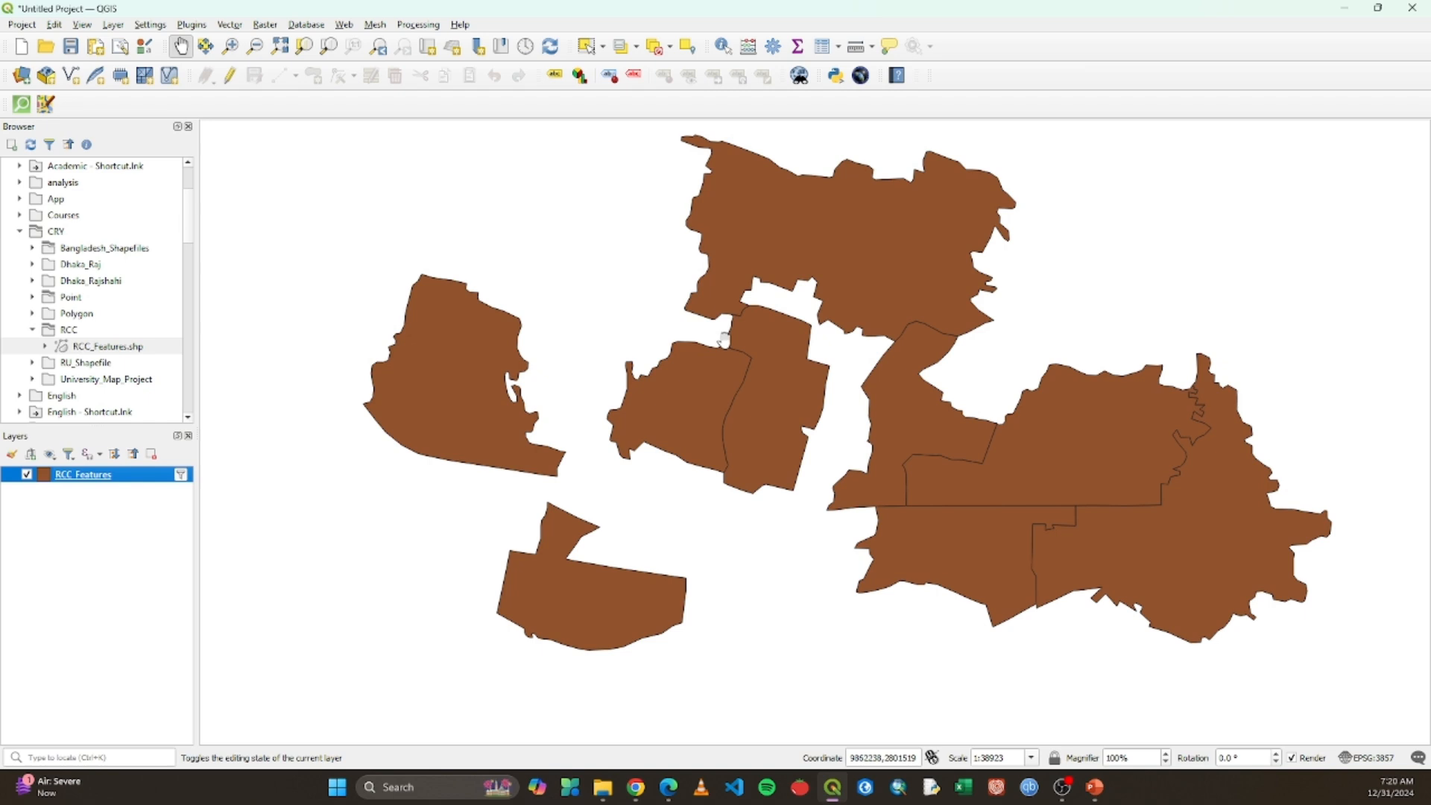
Step: Start exporting the filtered RCC_Features layer as an ESRI Shapefile and choose the Downloads folder as its destination
right_click(90, 479)
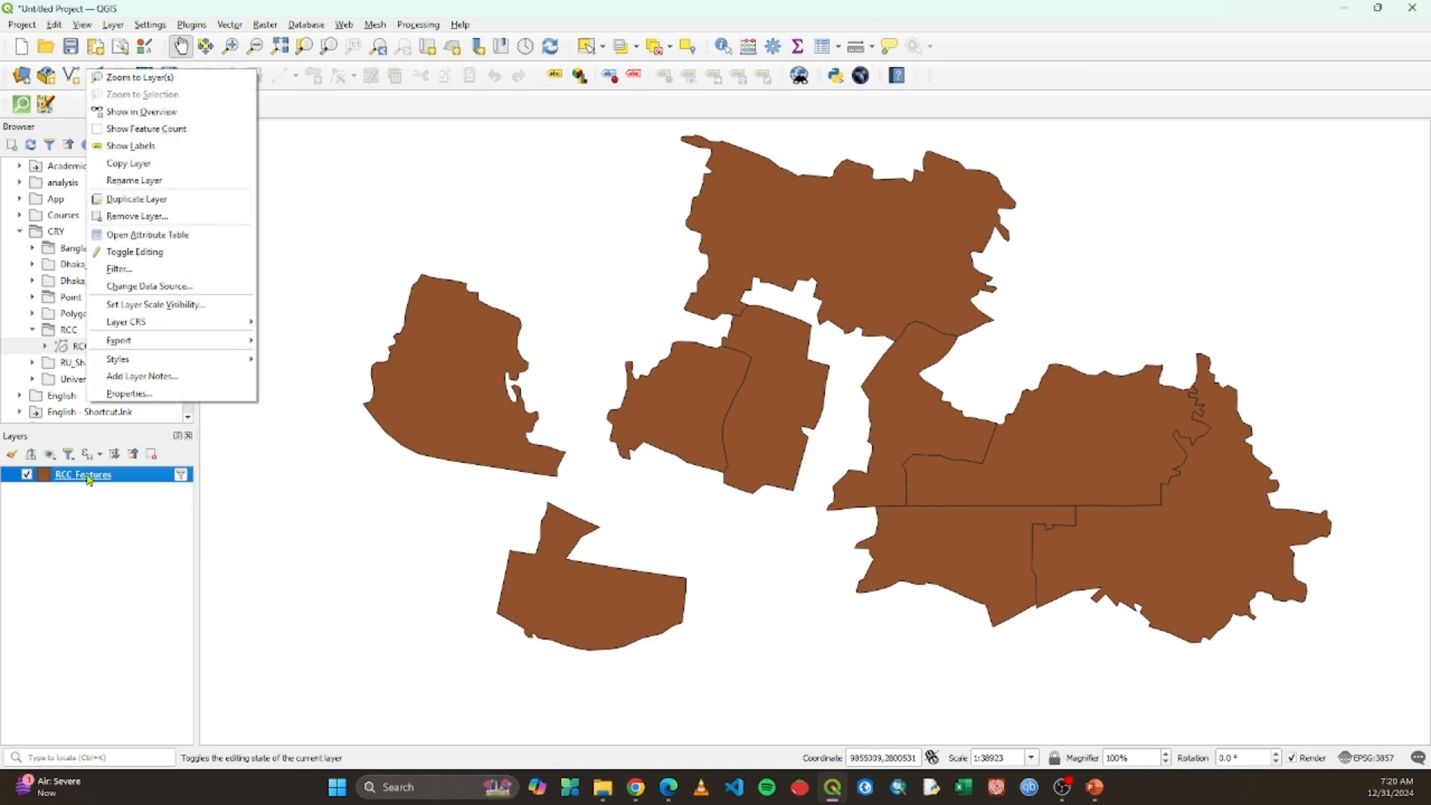
mouse_move(144, 348)
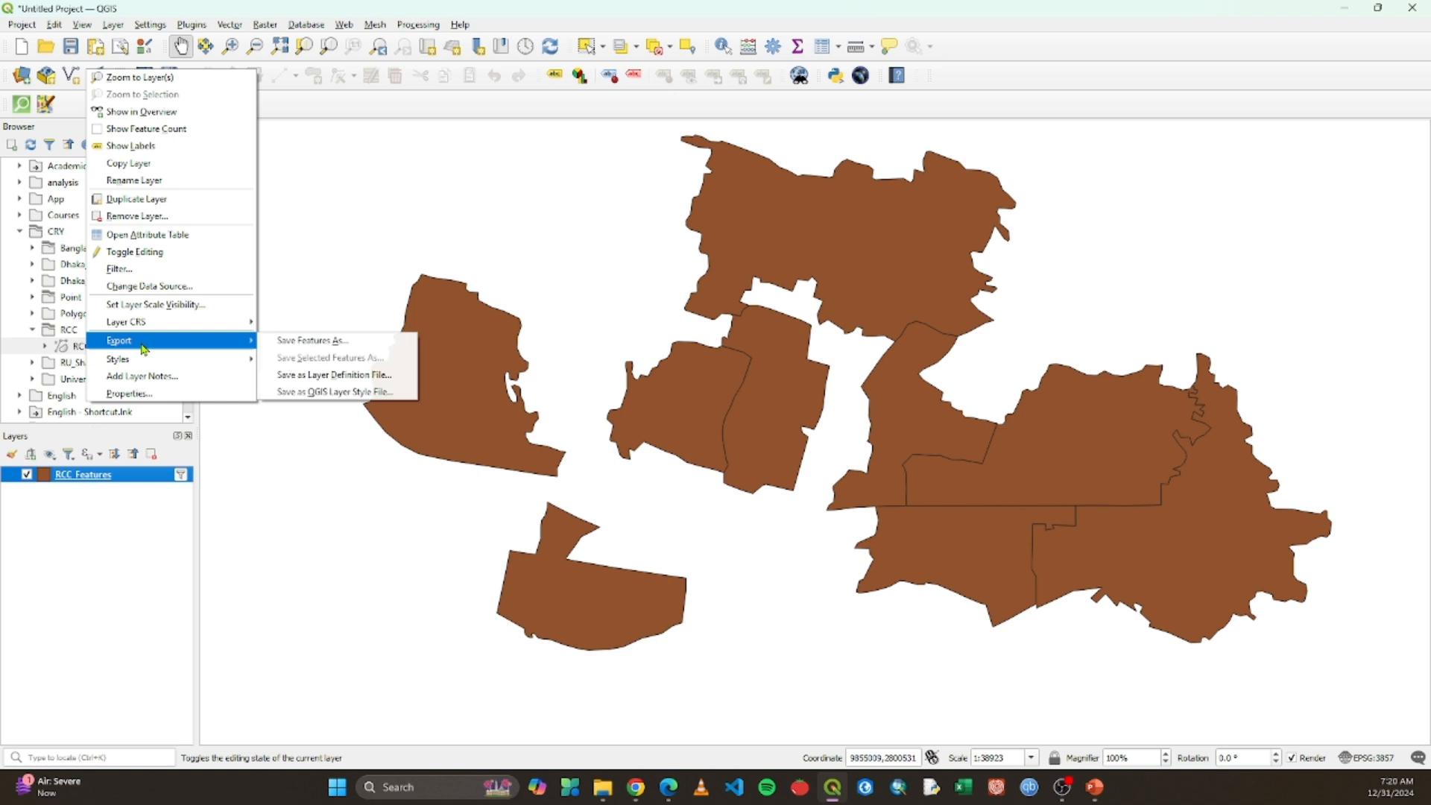
click(277, 343)
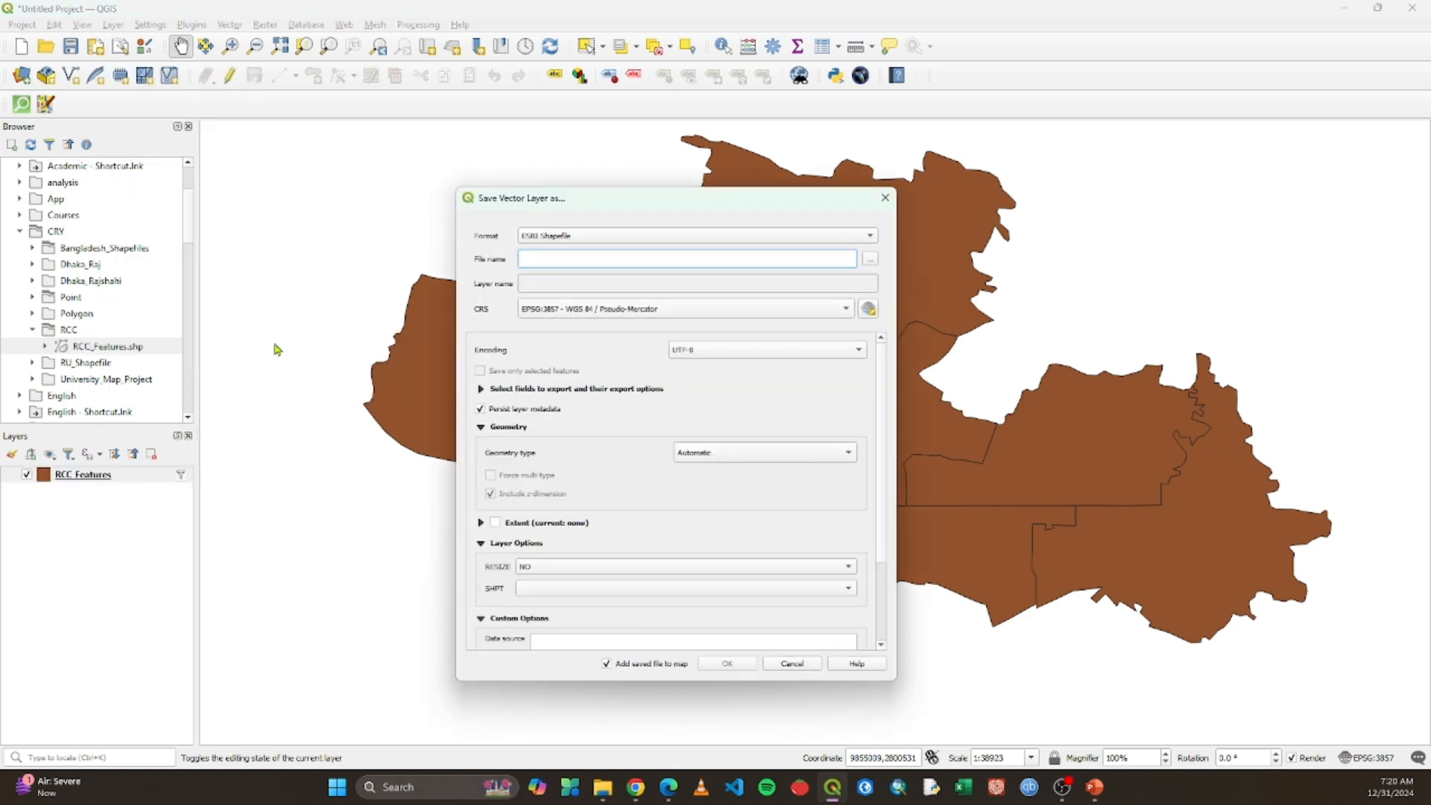
click(866, 260)
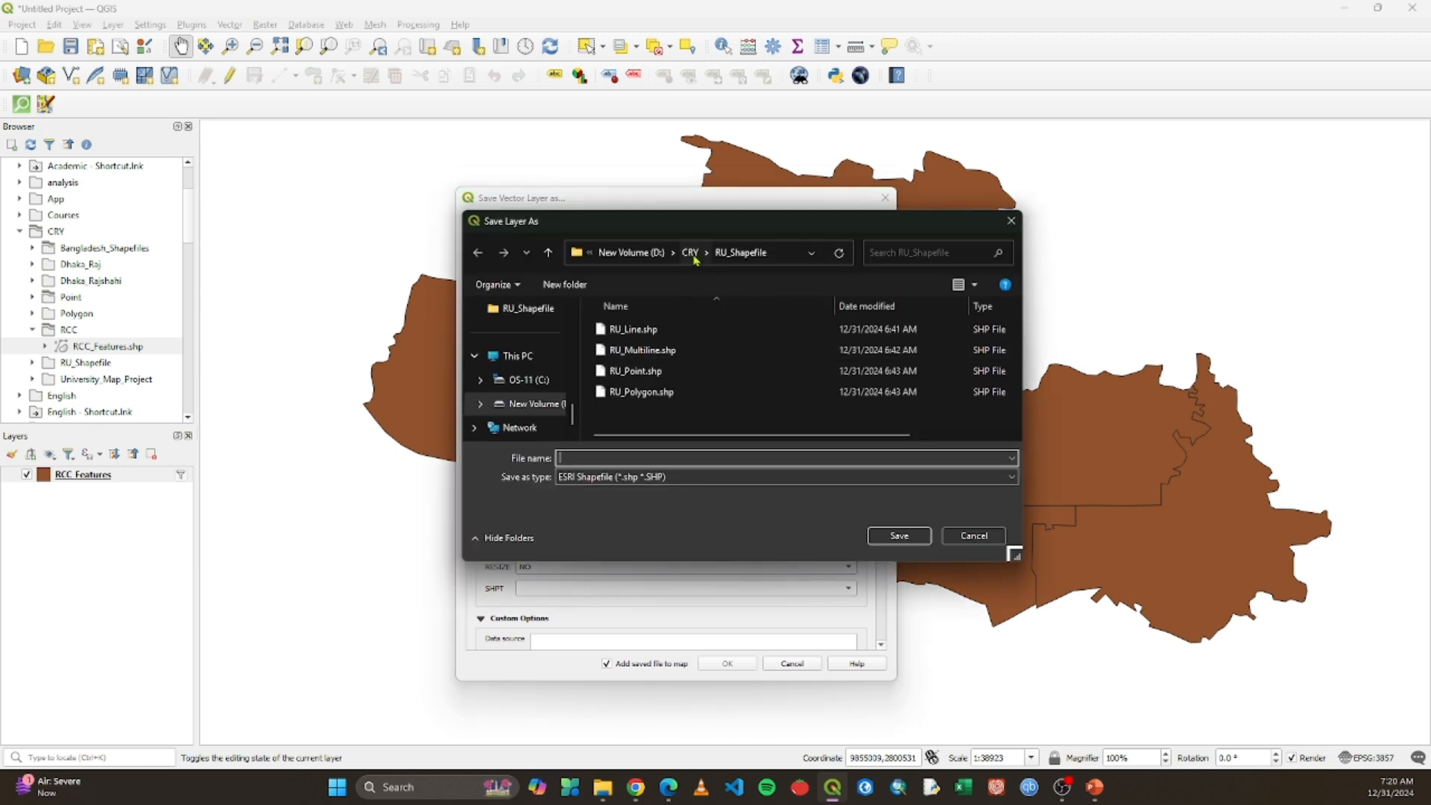
click(691, 252)
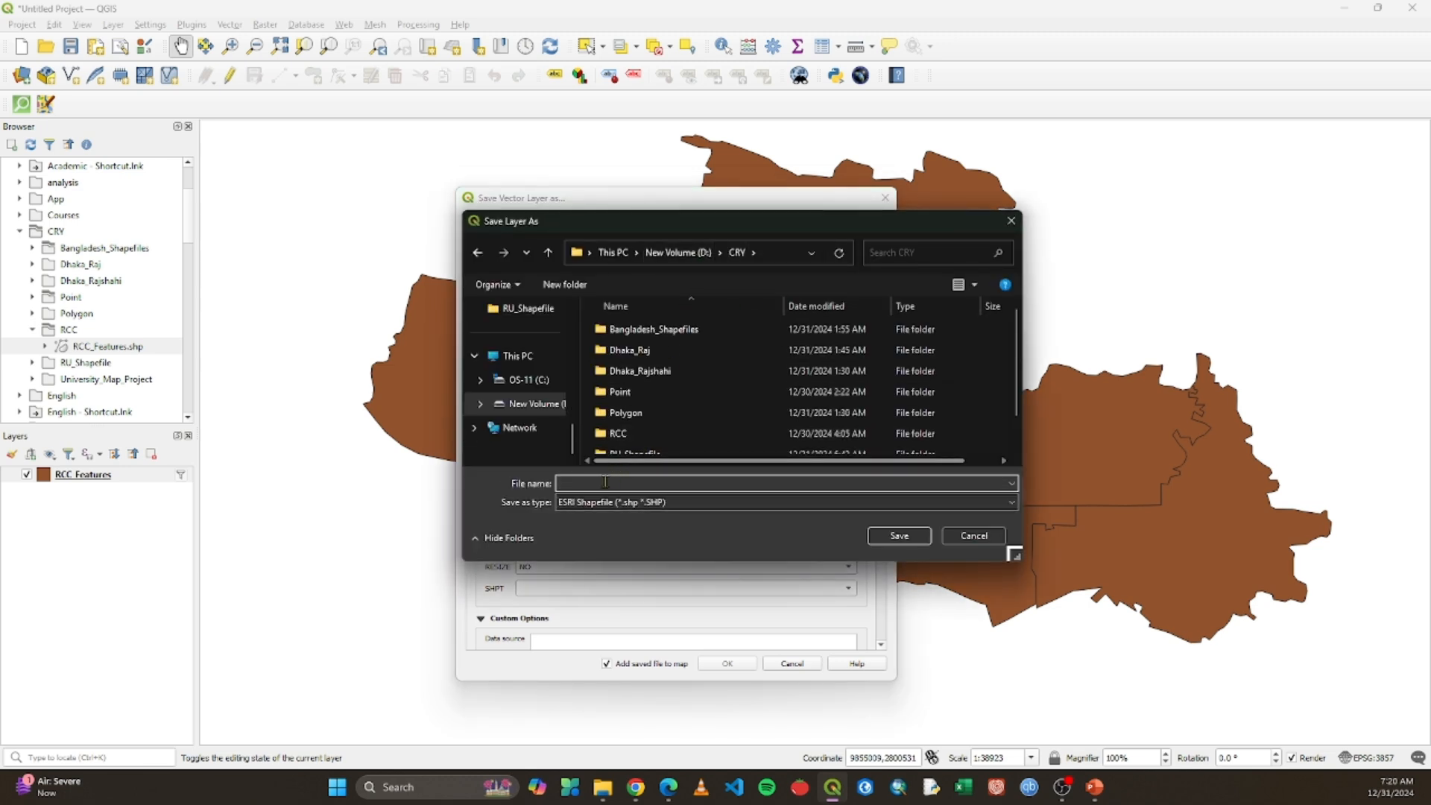
scroll(540, 380, up, 3)
click(524, 307)
click(619, 456)
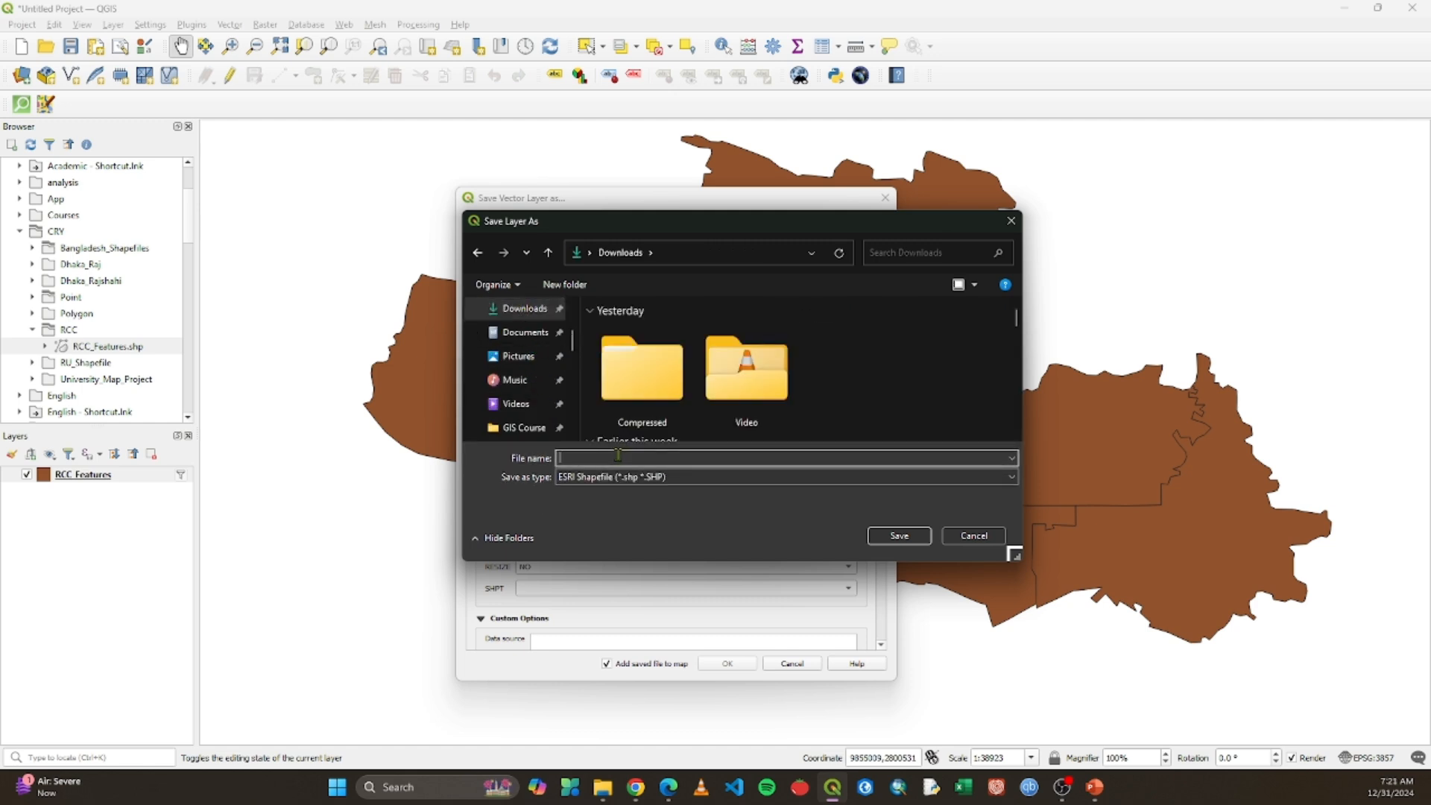
Step: Name the shapefile Area_Greater_2SQkm and export it, adding the saved file to the map
text(Area)
text(_)
text(Grea)
text(ter)
text(_)
text(S)
text(Q)
text(km)
text(2)
click(893, 536)
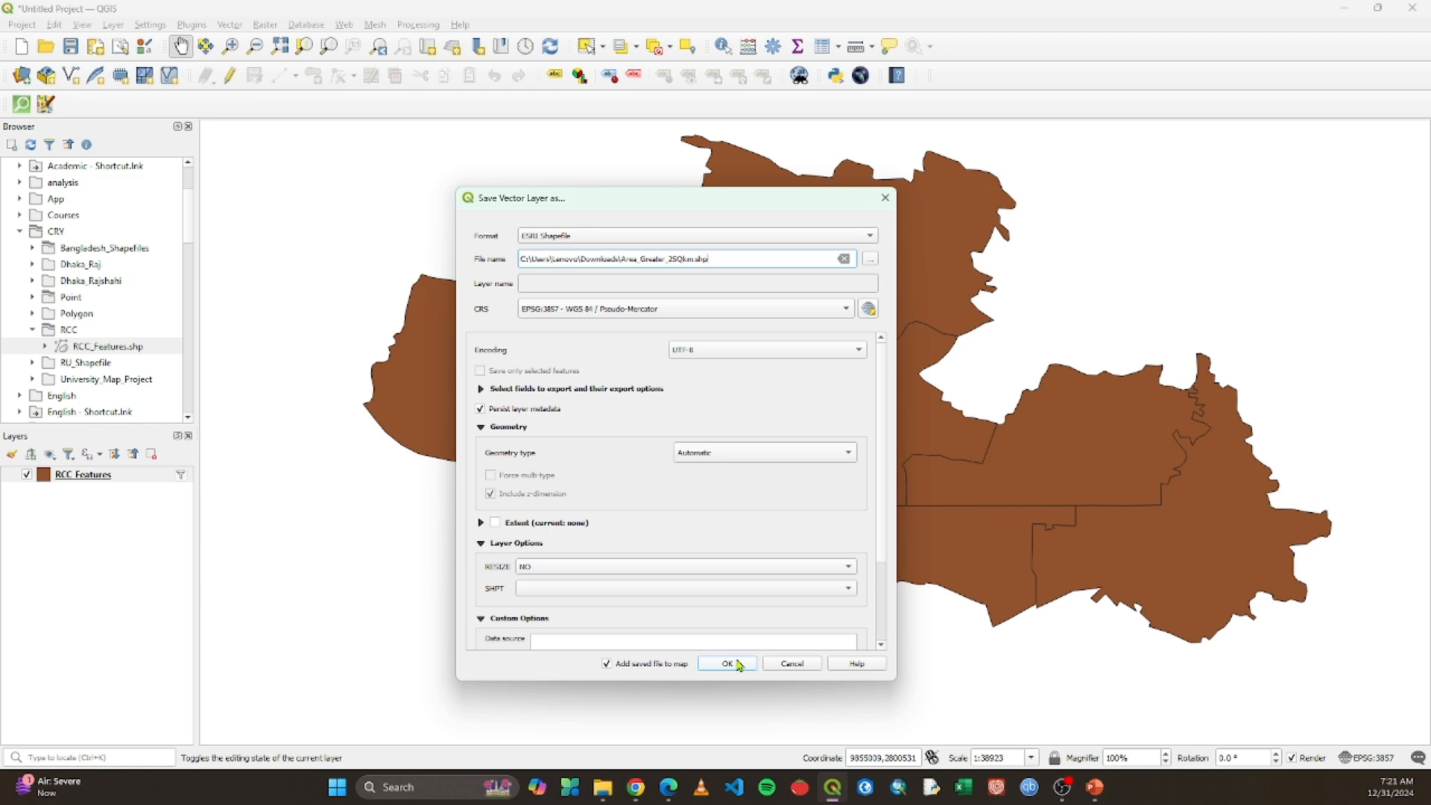
click(729, 663)
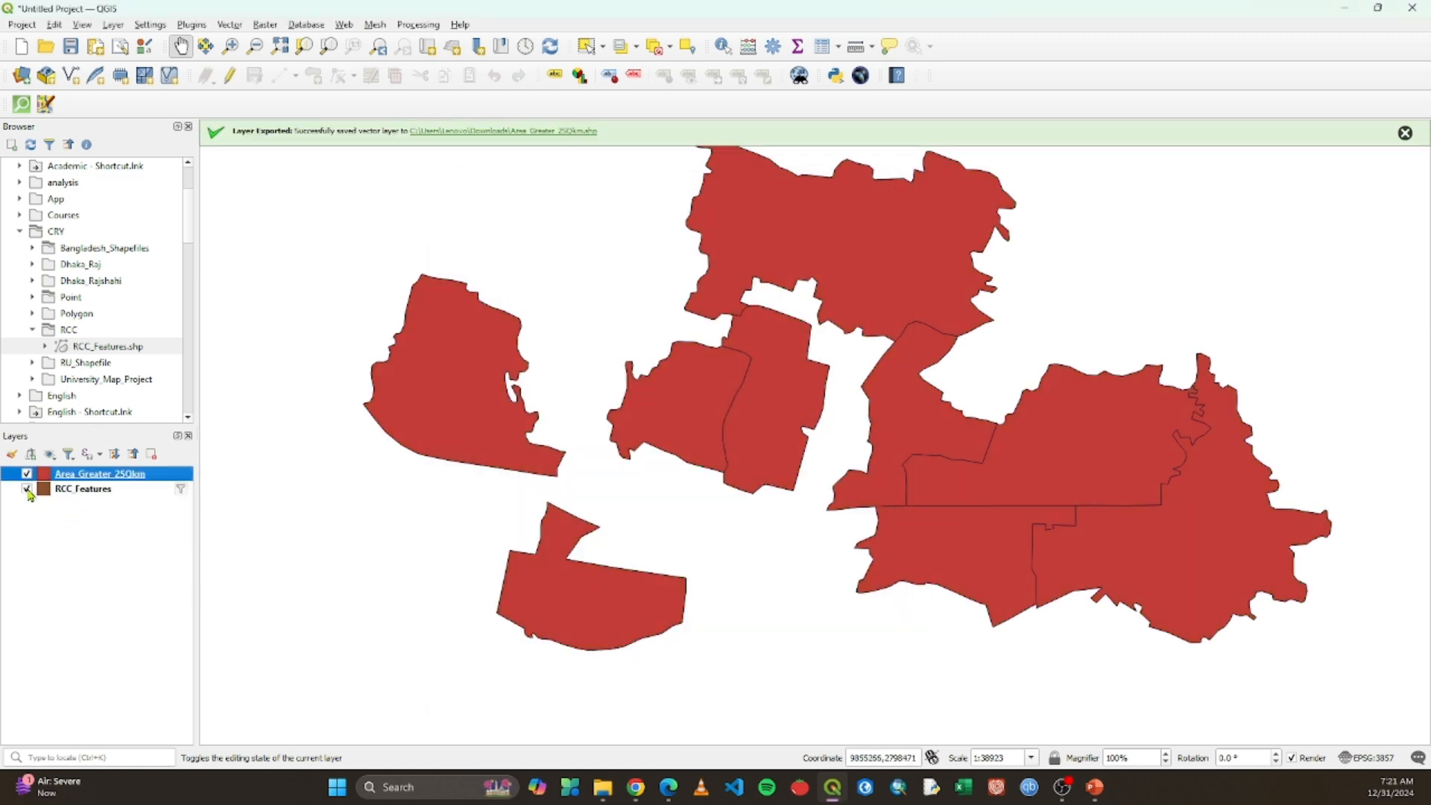
Step: Clear the "Area" > 2 filter expression from the RCC_Features layer and apply the empty filter
click(181, 492)
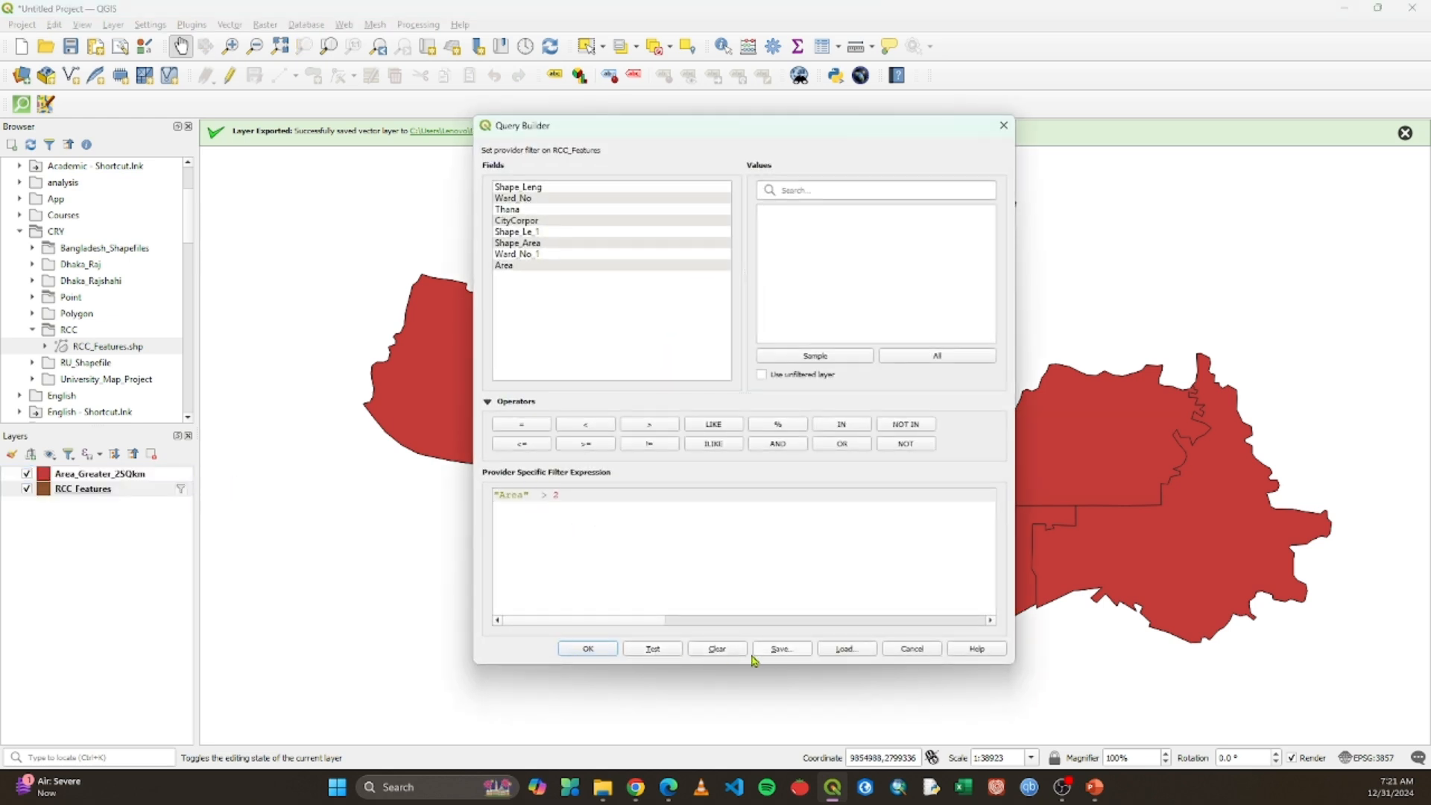
click(719, 650)
click(588, 649)
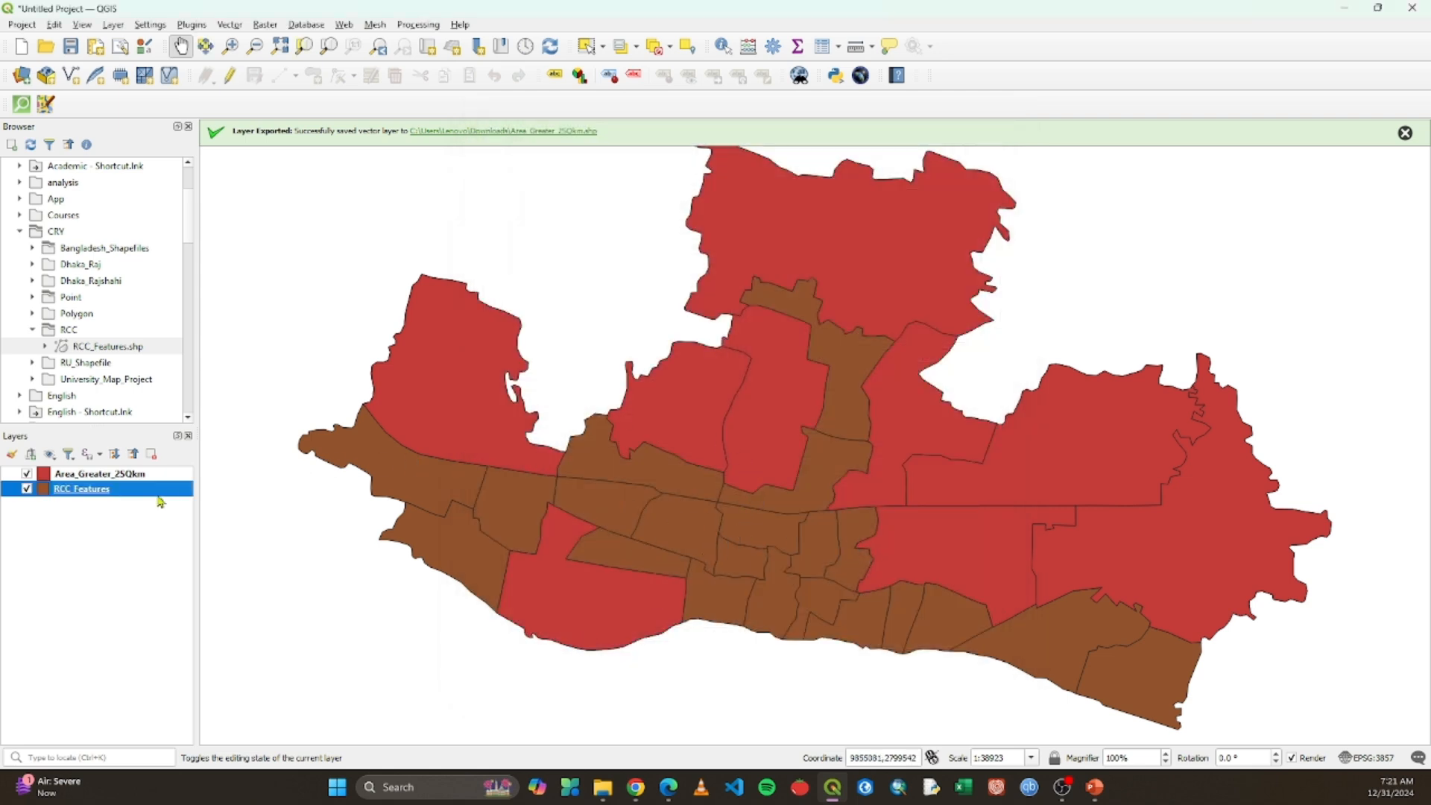
Step: Compare the exported Area_Greater_2SQkm wards with RCC_Features by toggling each layer's visibility, leaving only RCC_Features shown
click(27, 474)
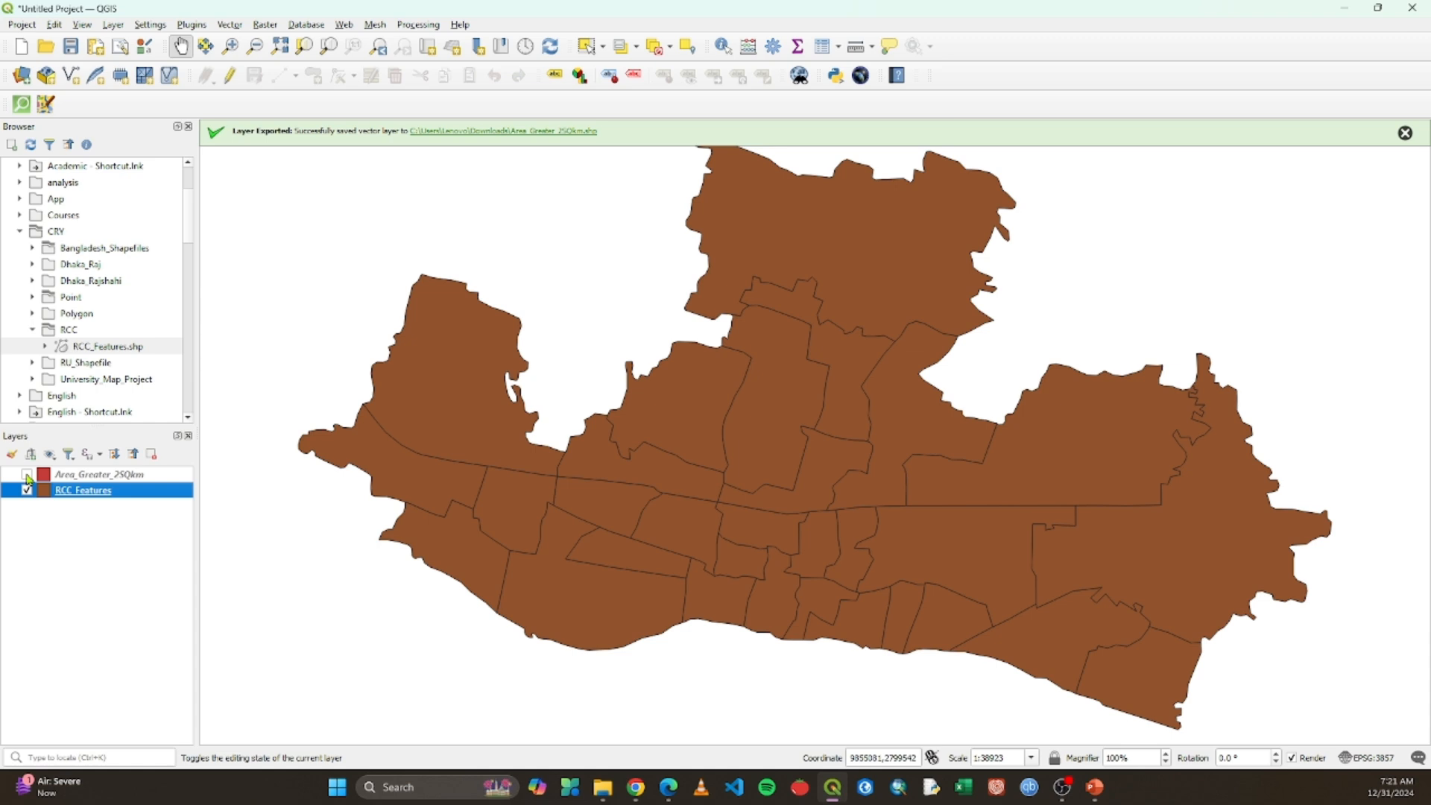
click(27, 475)
click(27, 491)
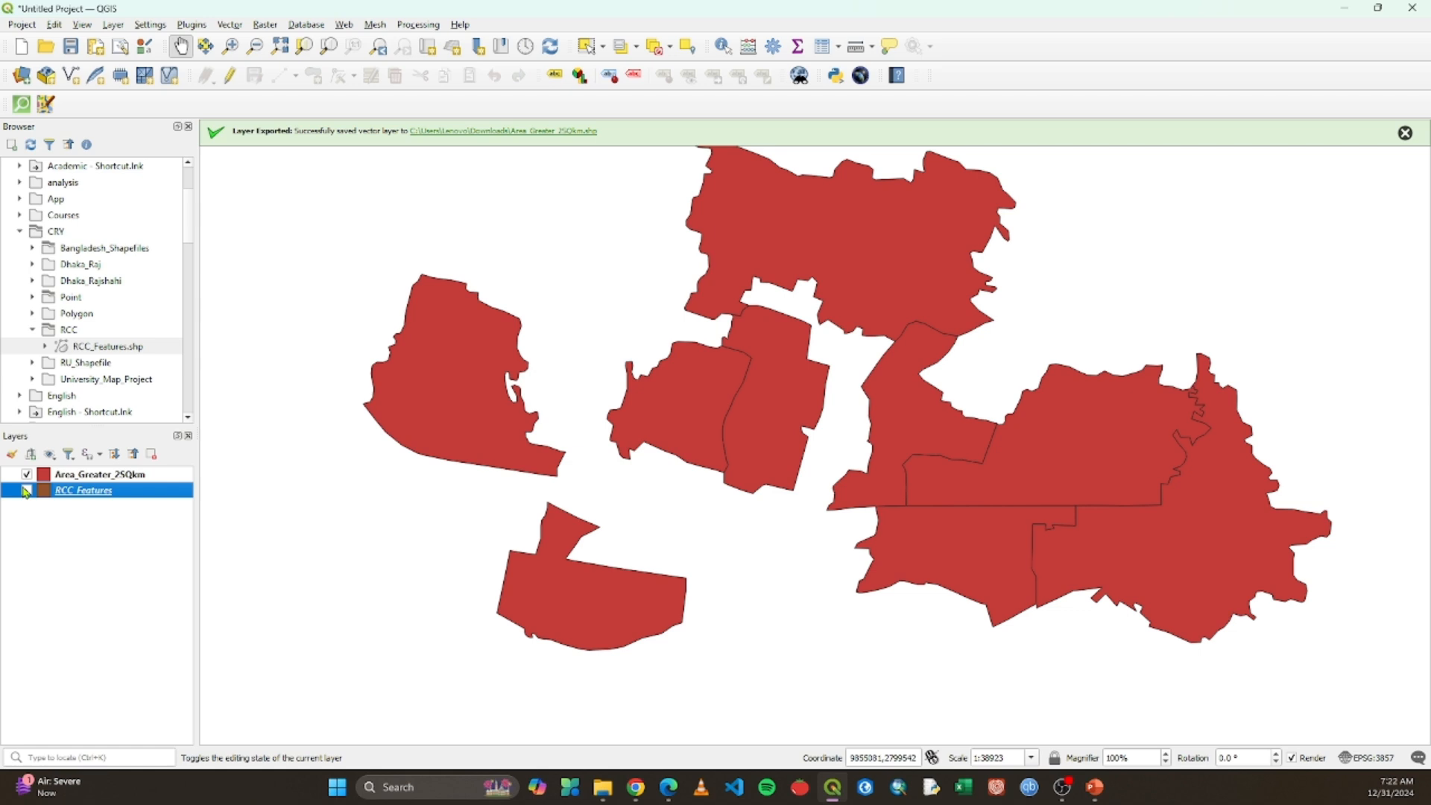
click(26, 490)
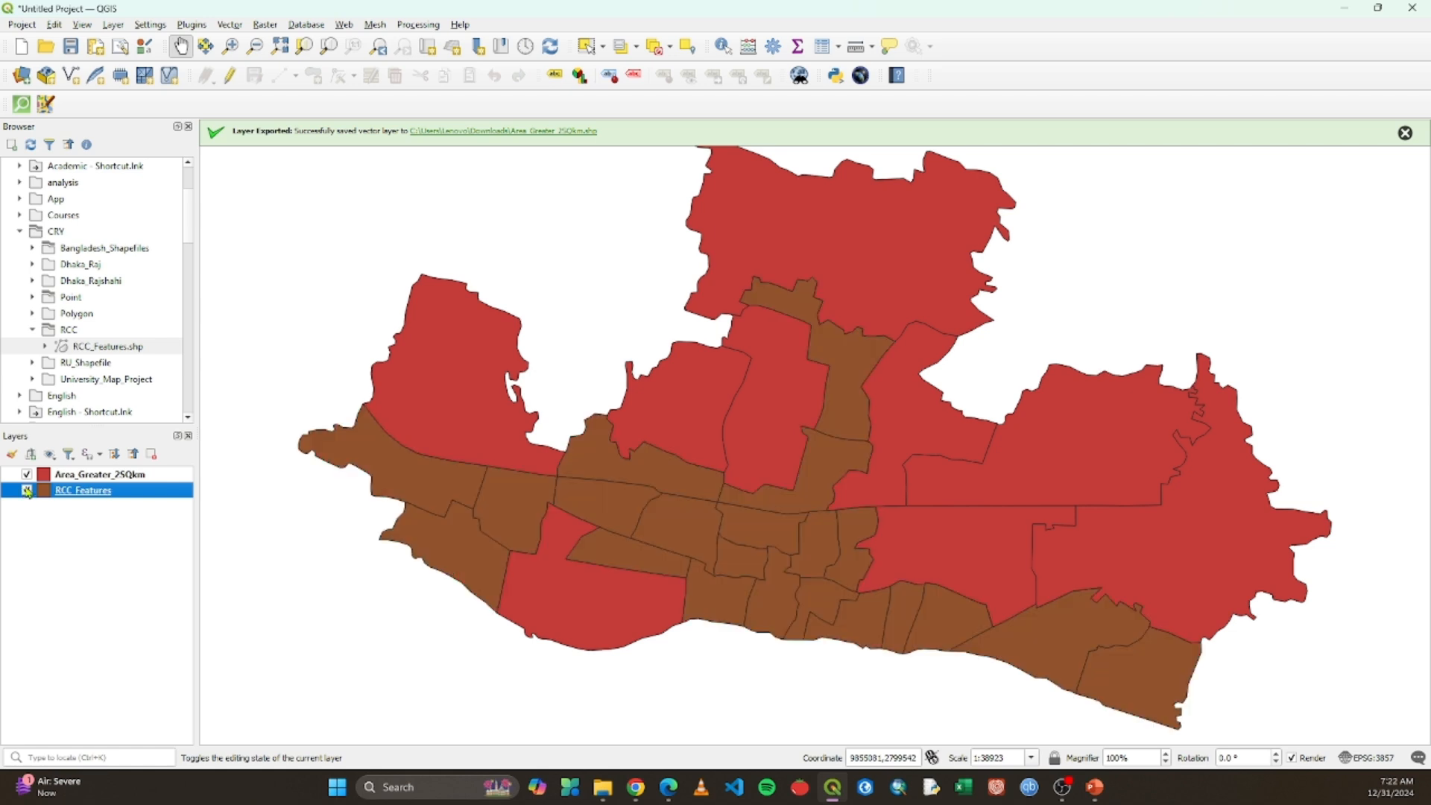
click(26, 474)
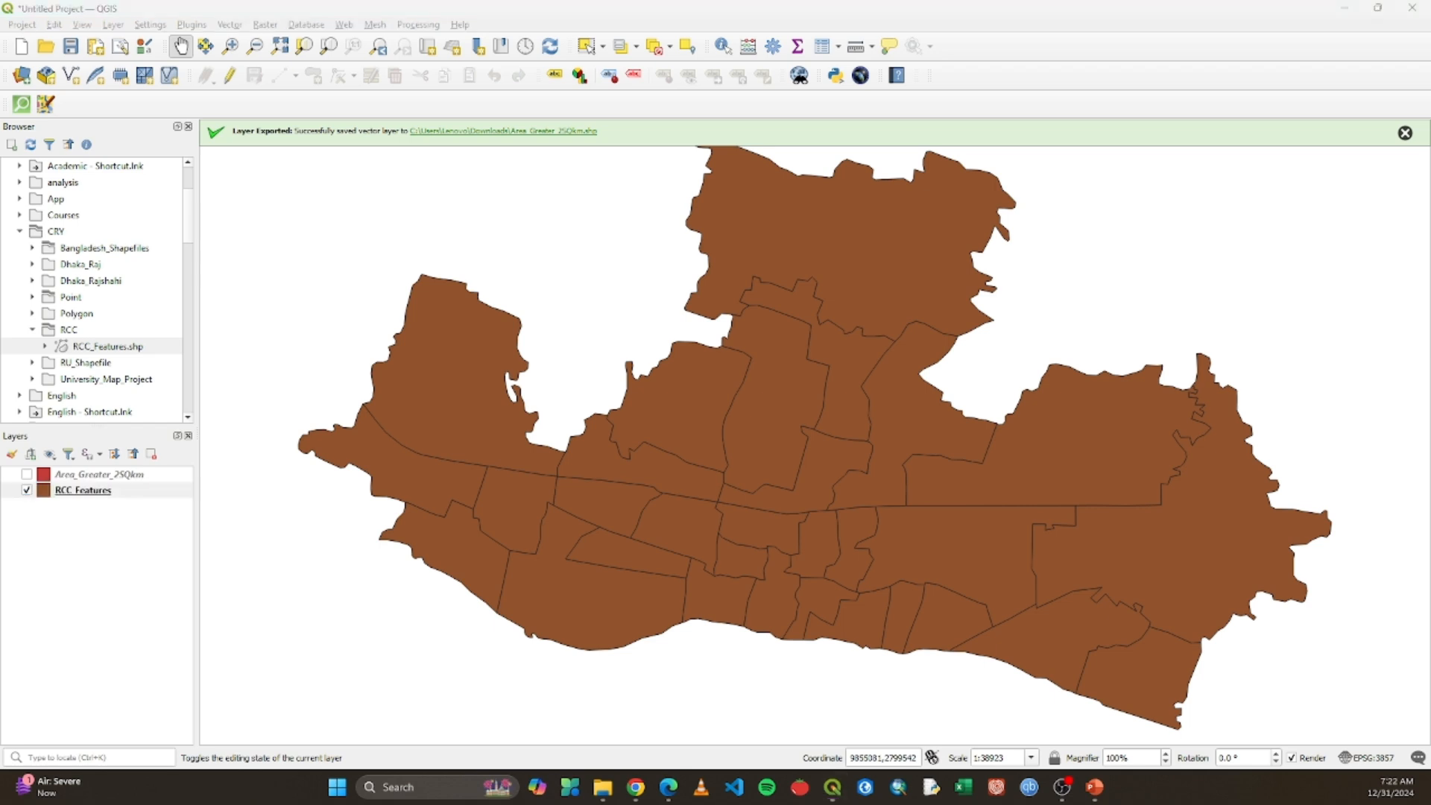
Step: Check the next question in the presentation and begin a new RCC_Features filter expression in QGIS with "Thana" =
key(alt+Tab)
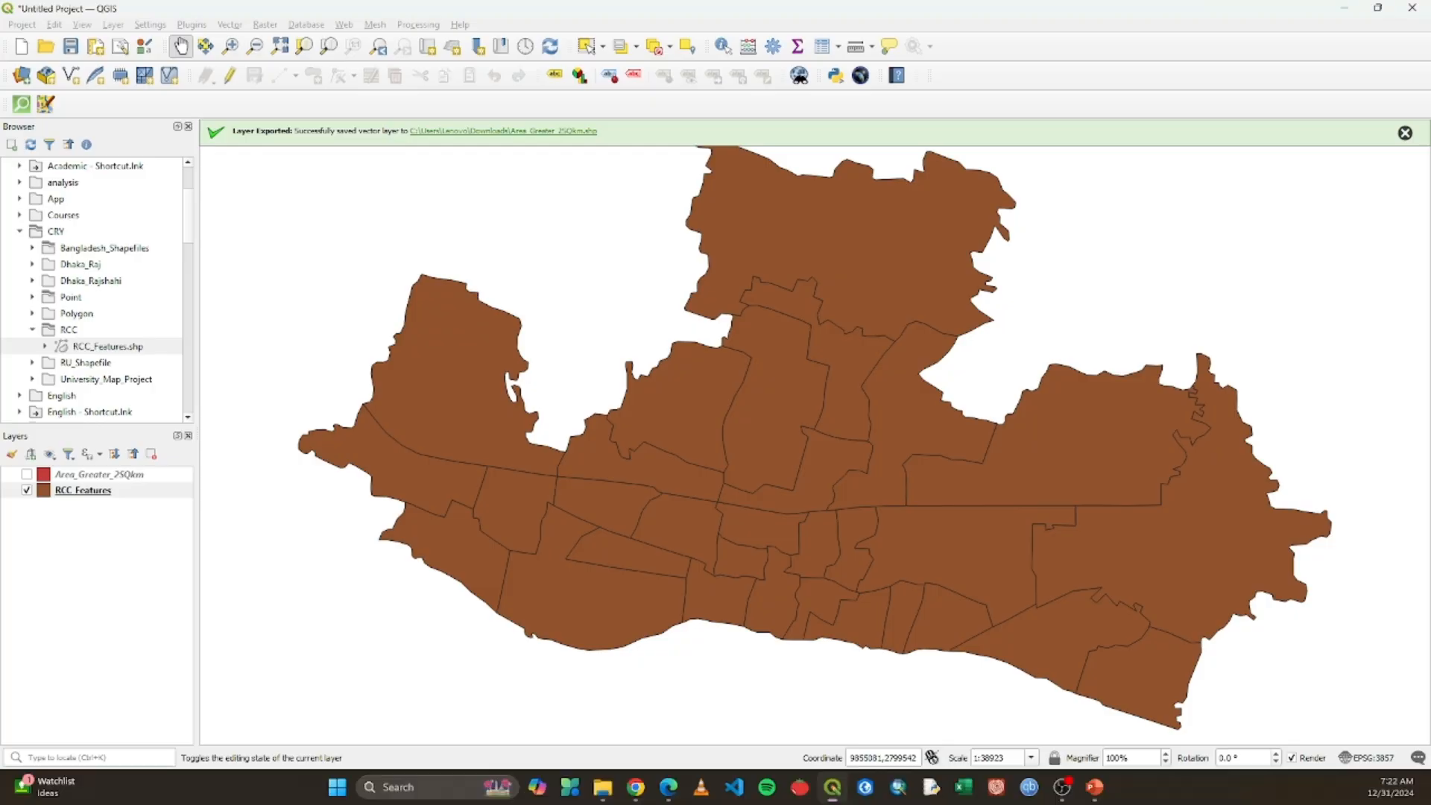
click(100, 492)
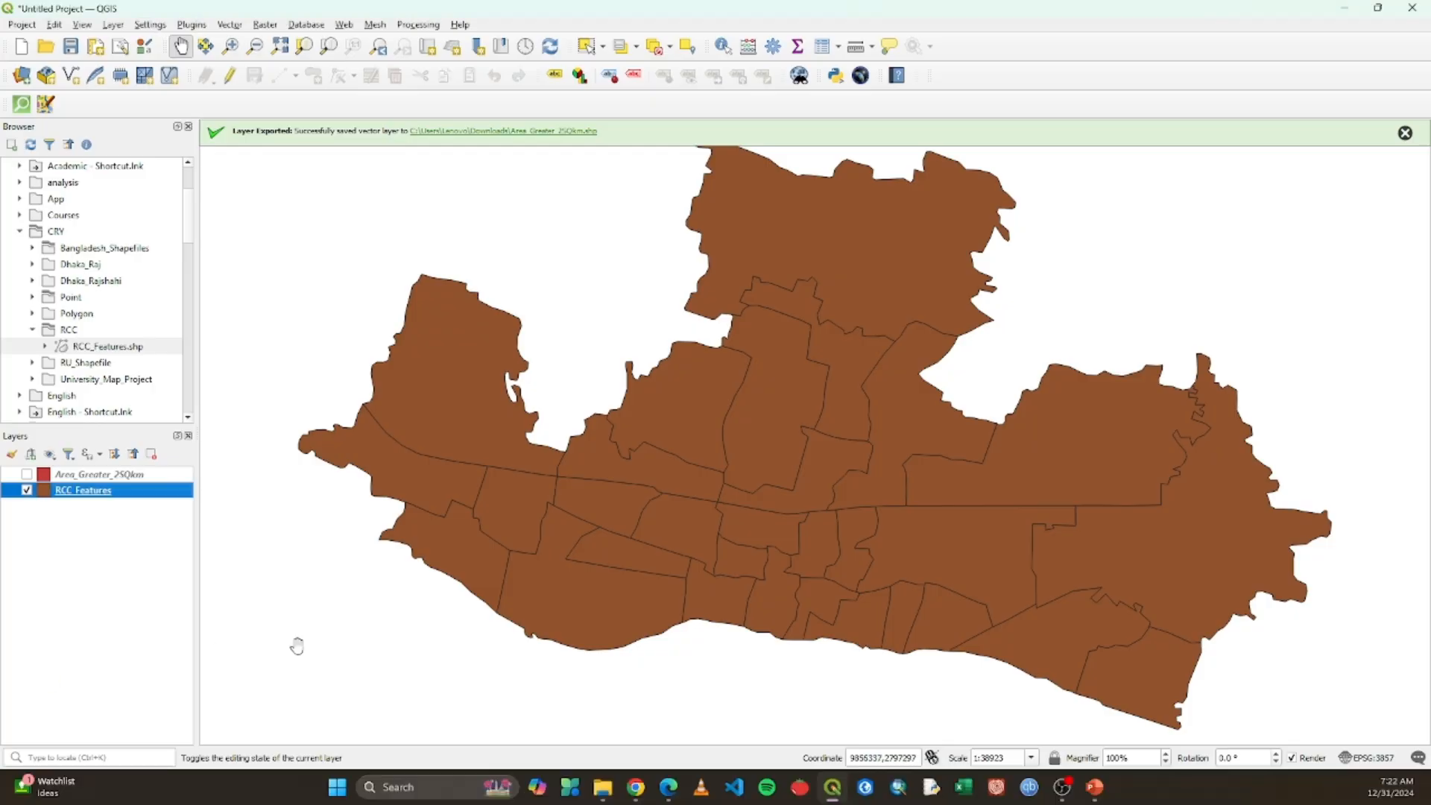
right_click(101, 493)
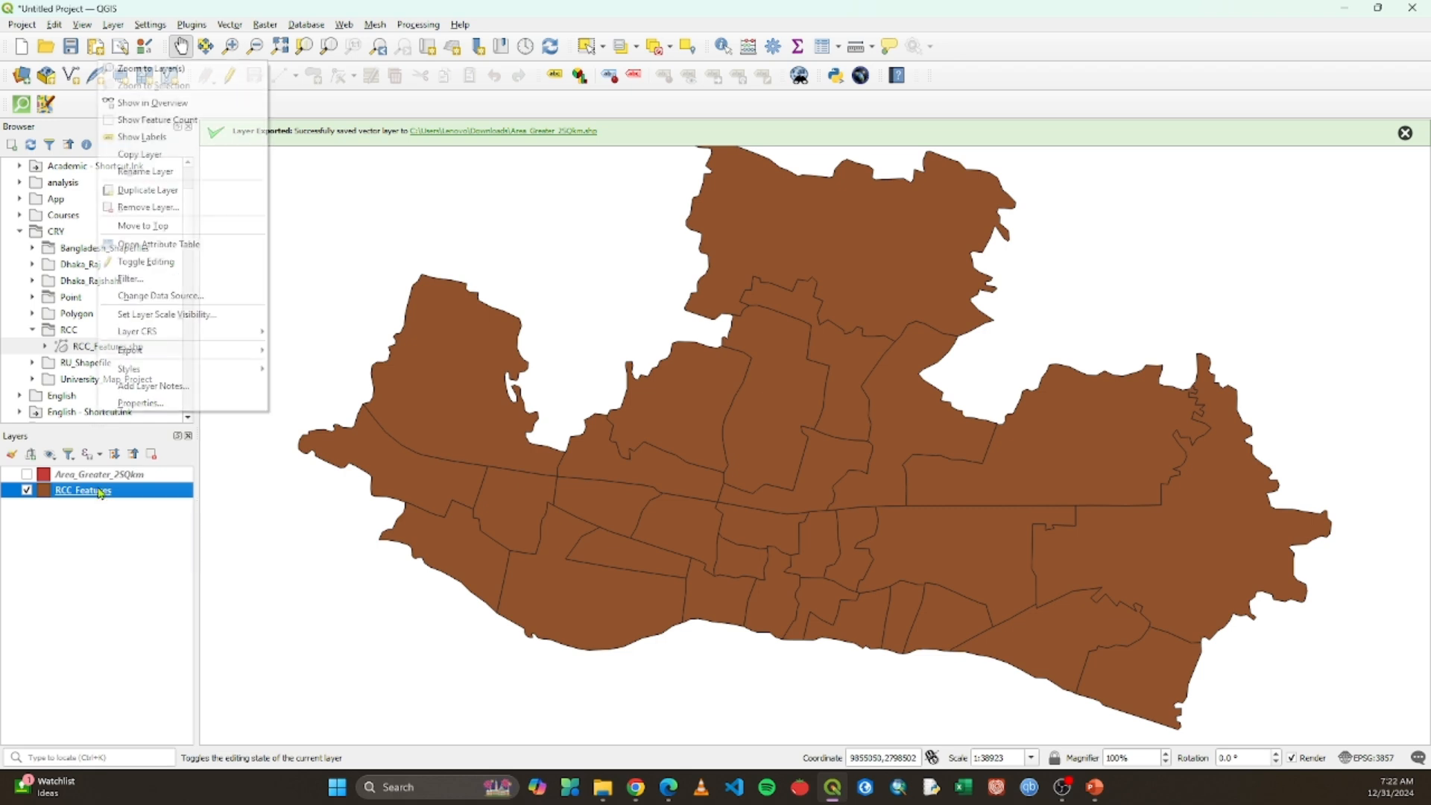
click(162, 281)
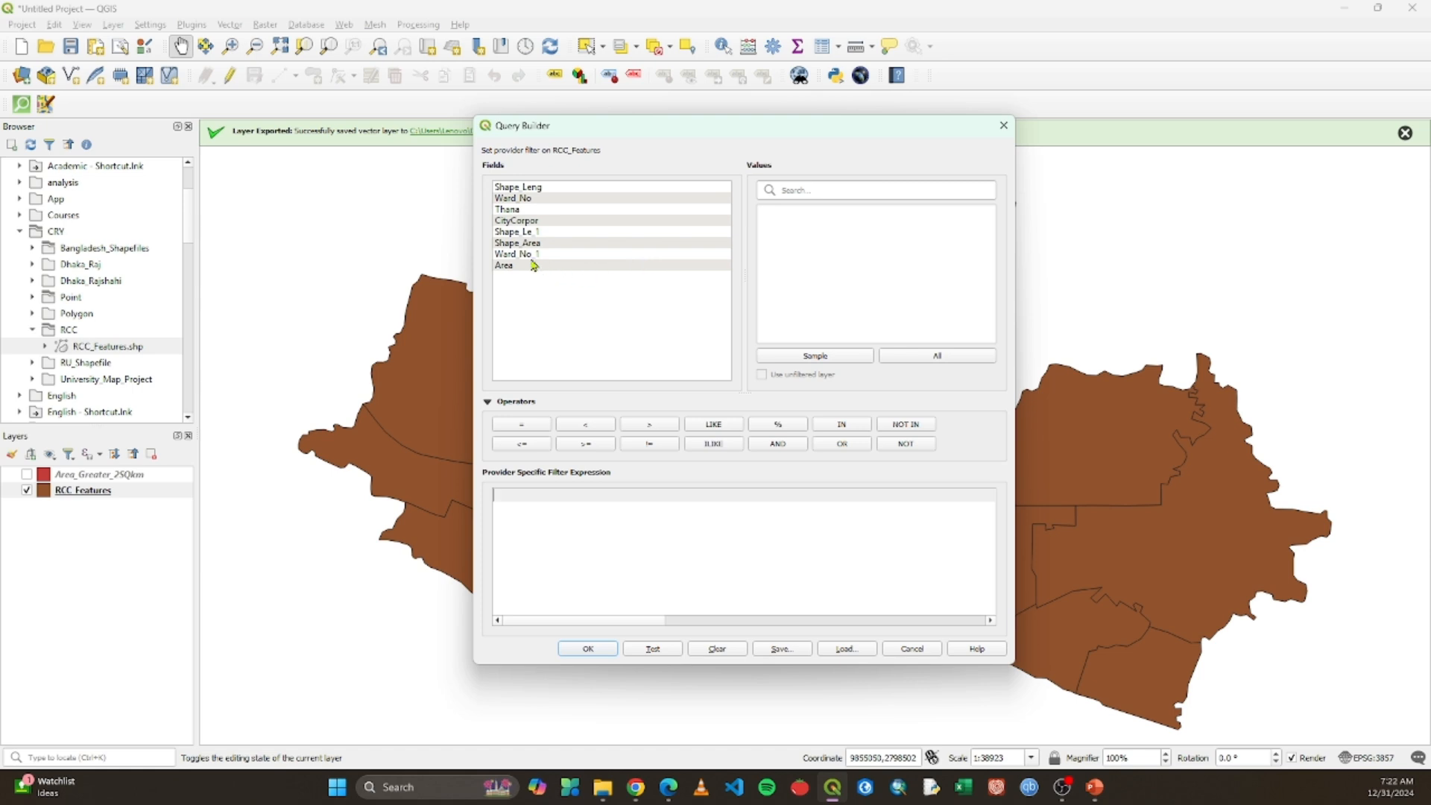
double_click(514, 210)
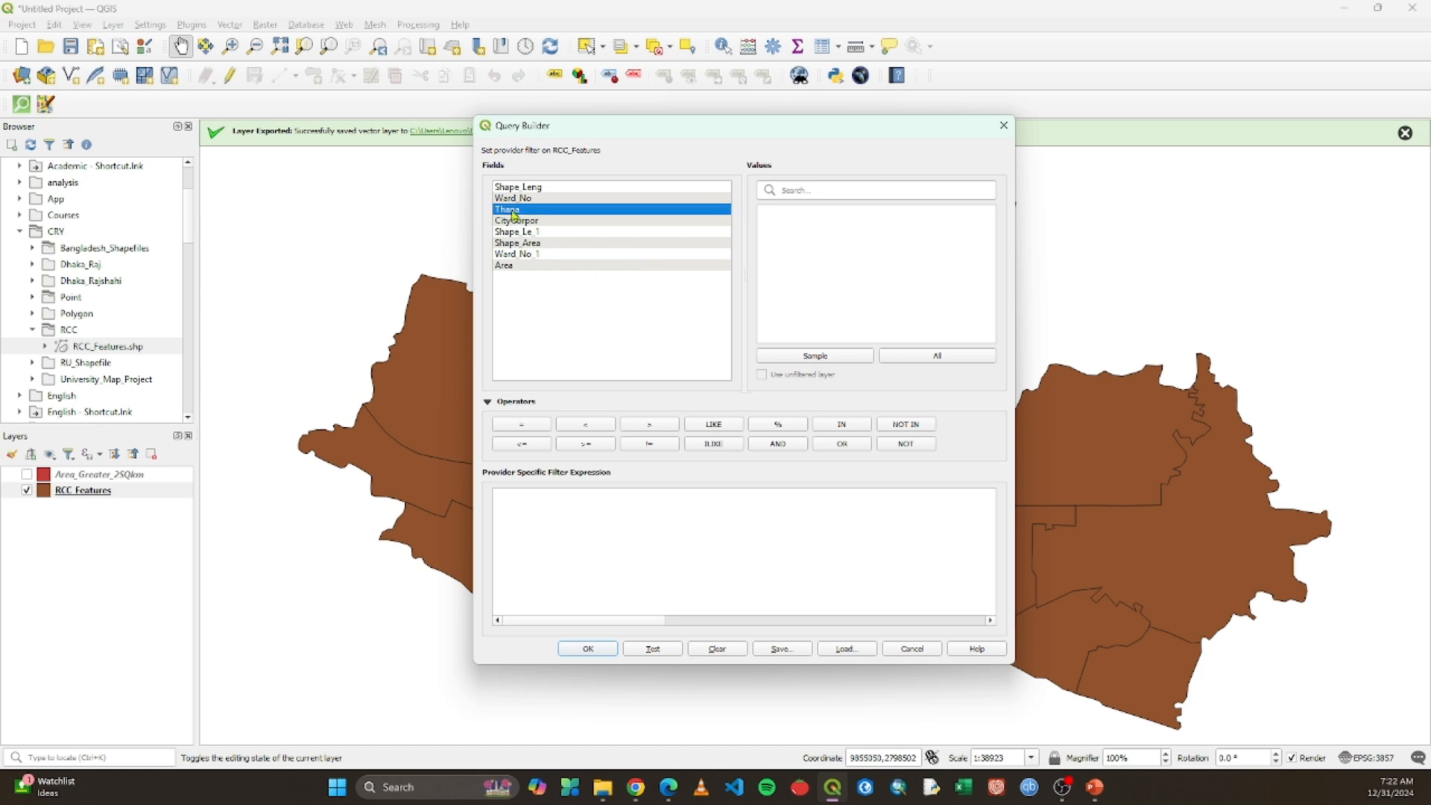
click(521, 425)
click(521, 424)
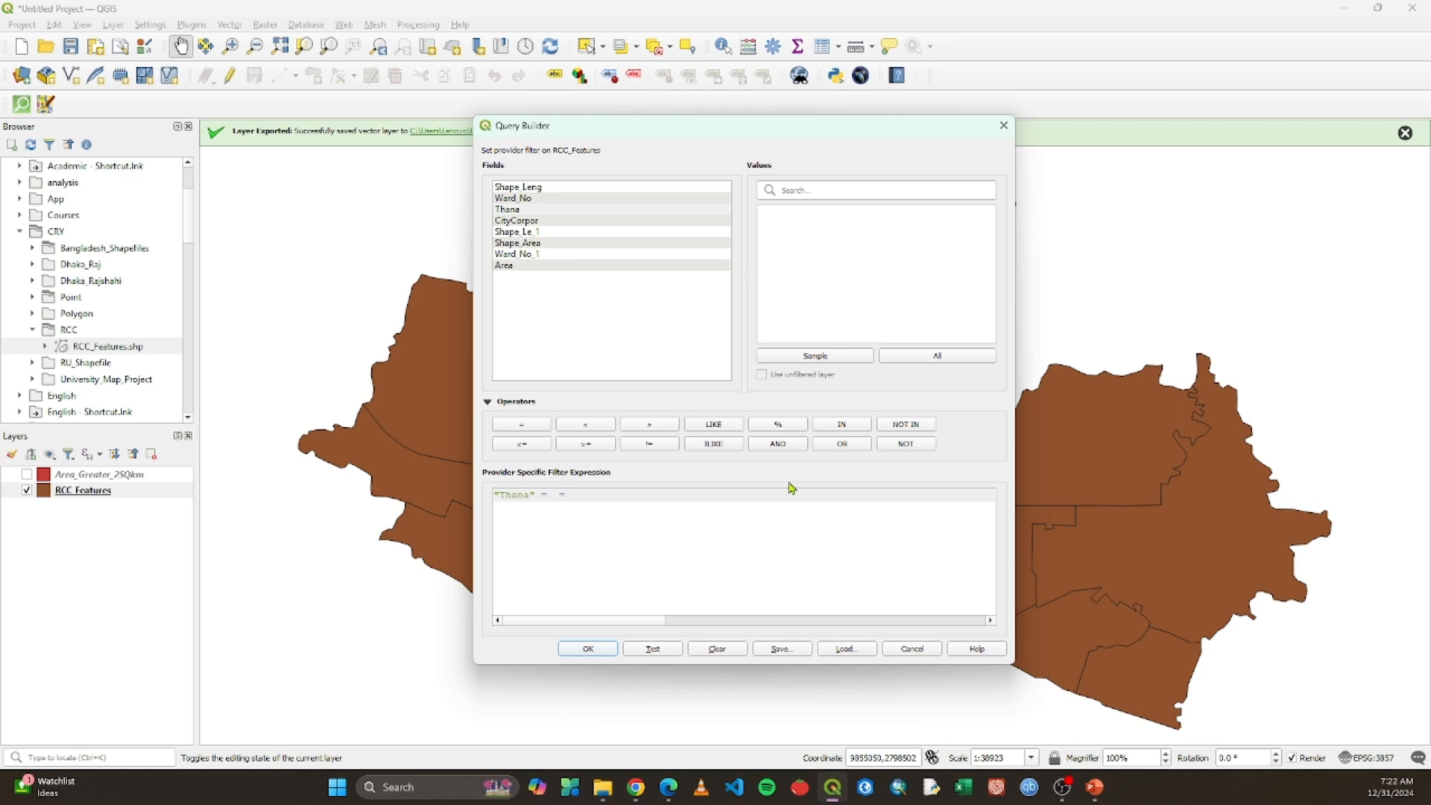
key(BackSpace)
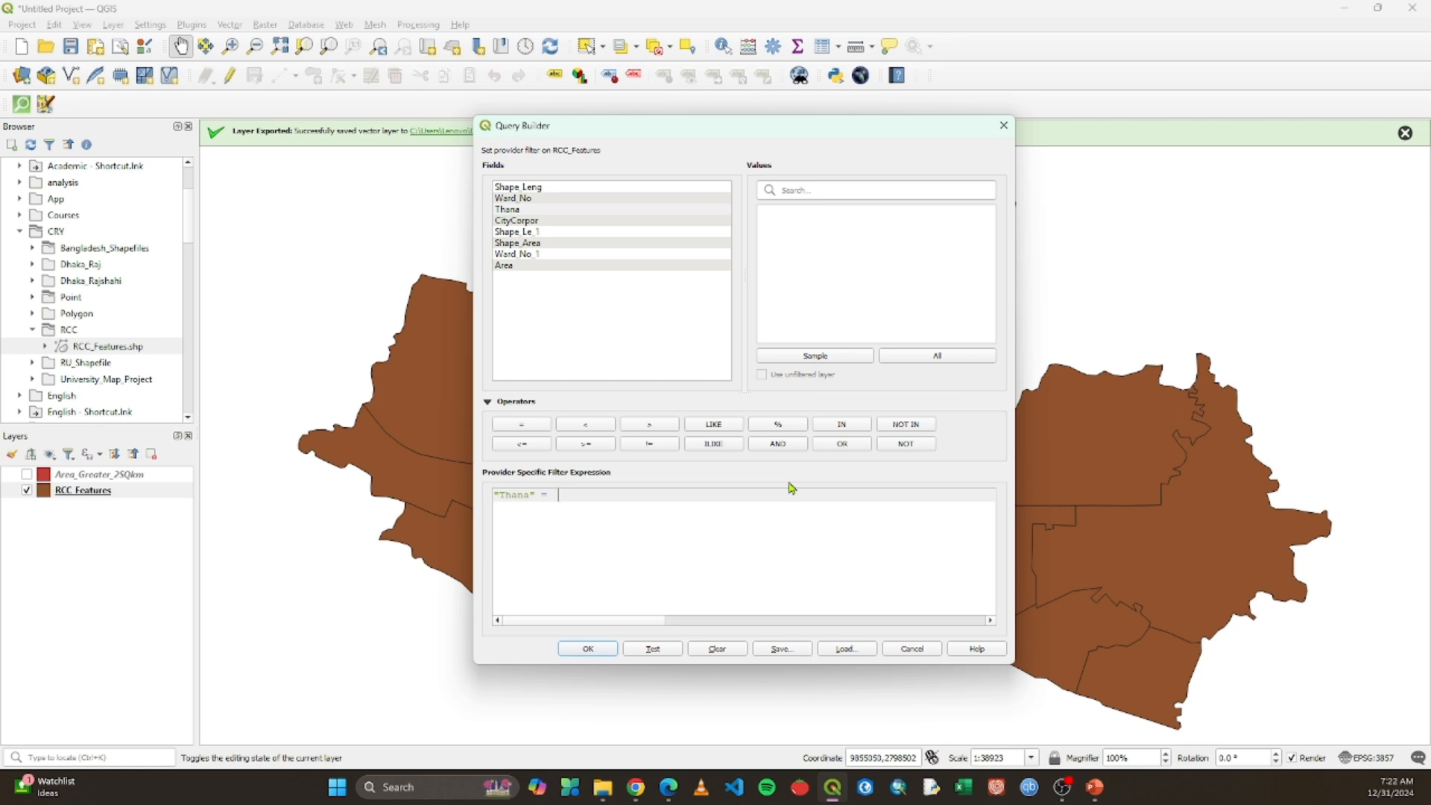
Step: List all values of the Thana field, complete the expression as "Thana" = 'Boalia', and test the query
click(927, 362)
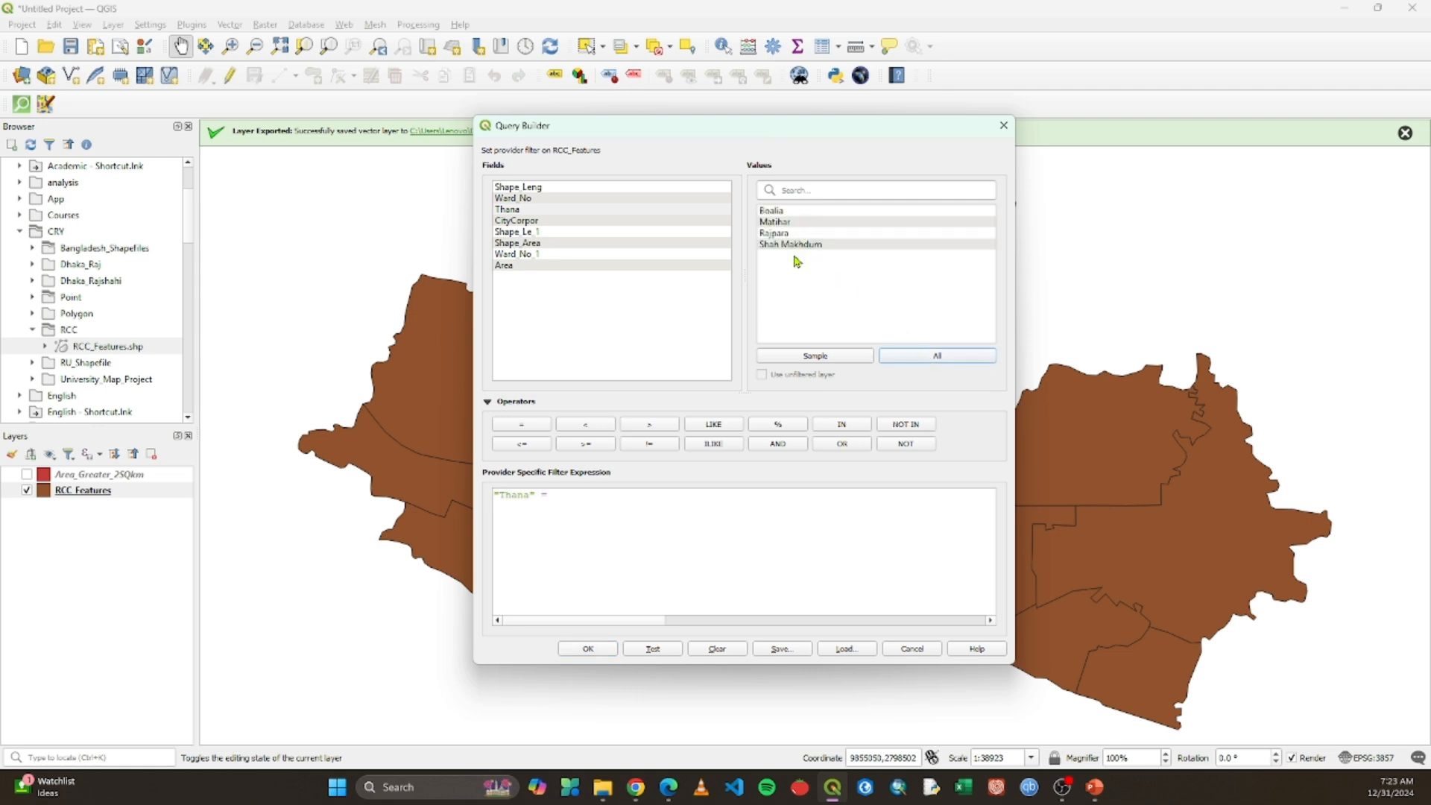
double_click(775, 212)
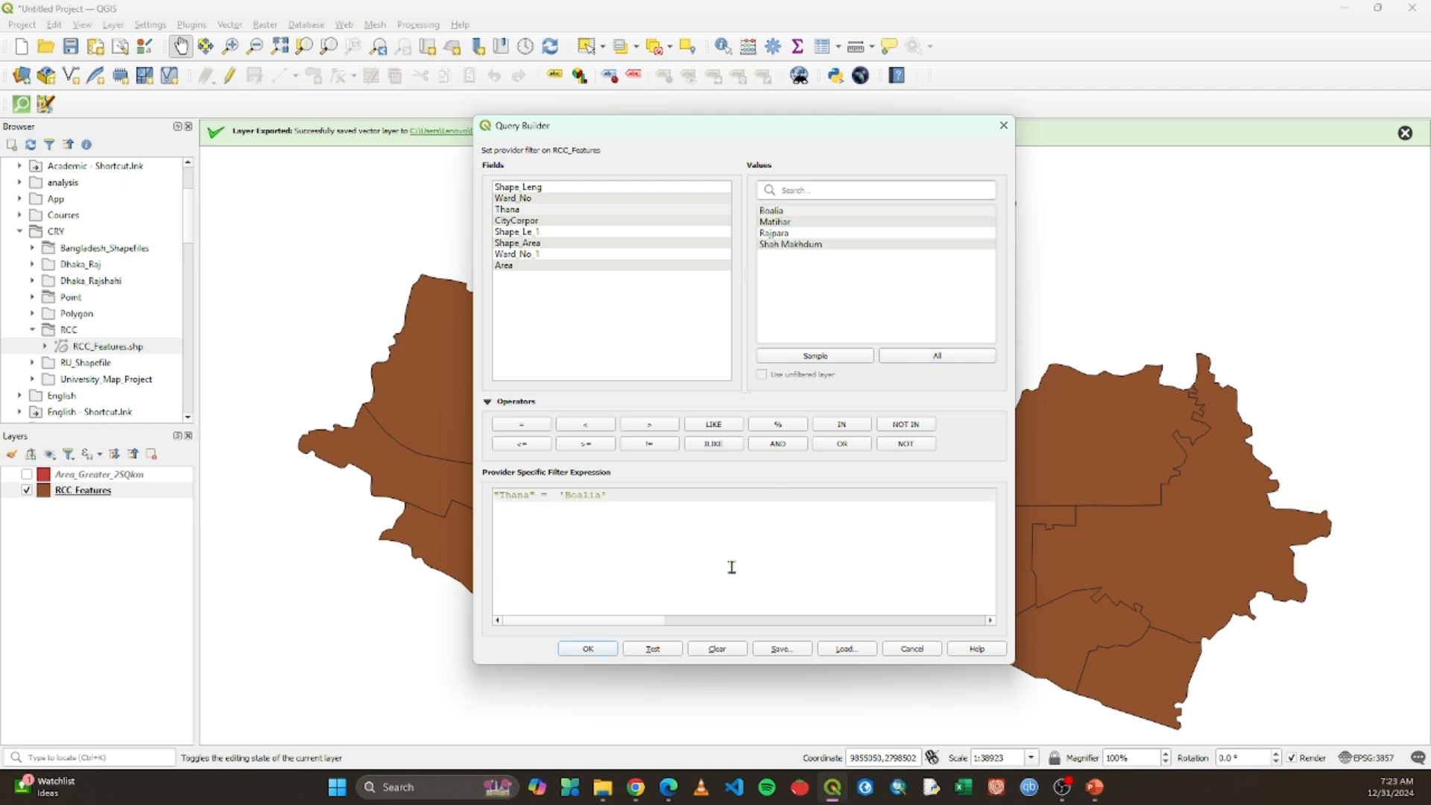
click(653, 649)
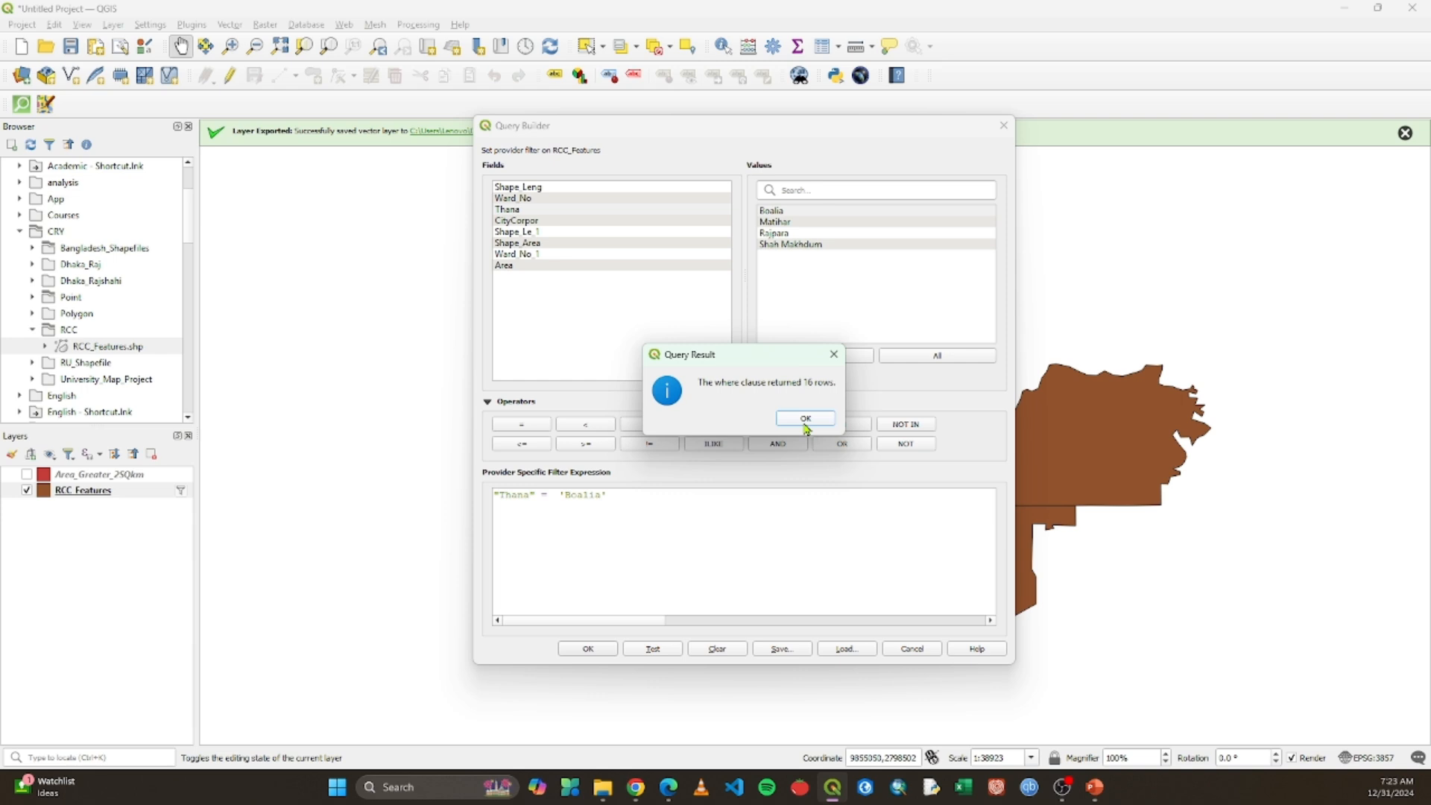
click(805, 423)
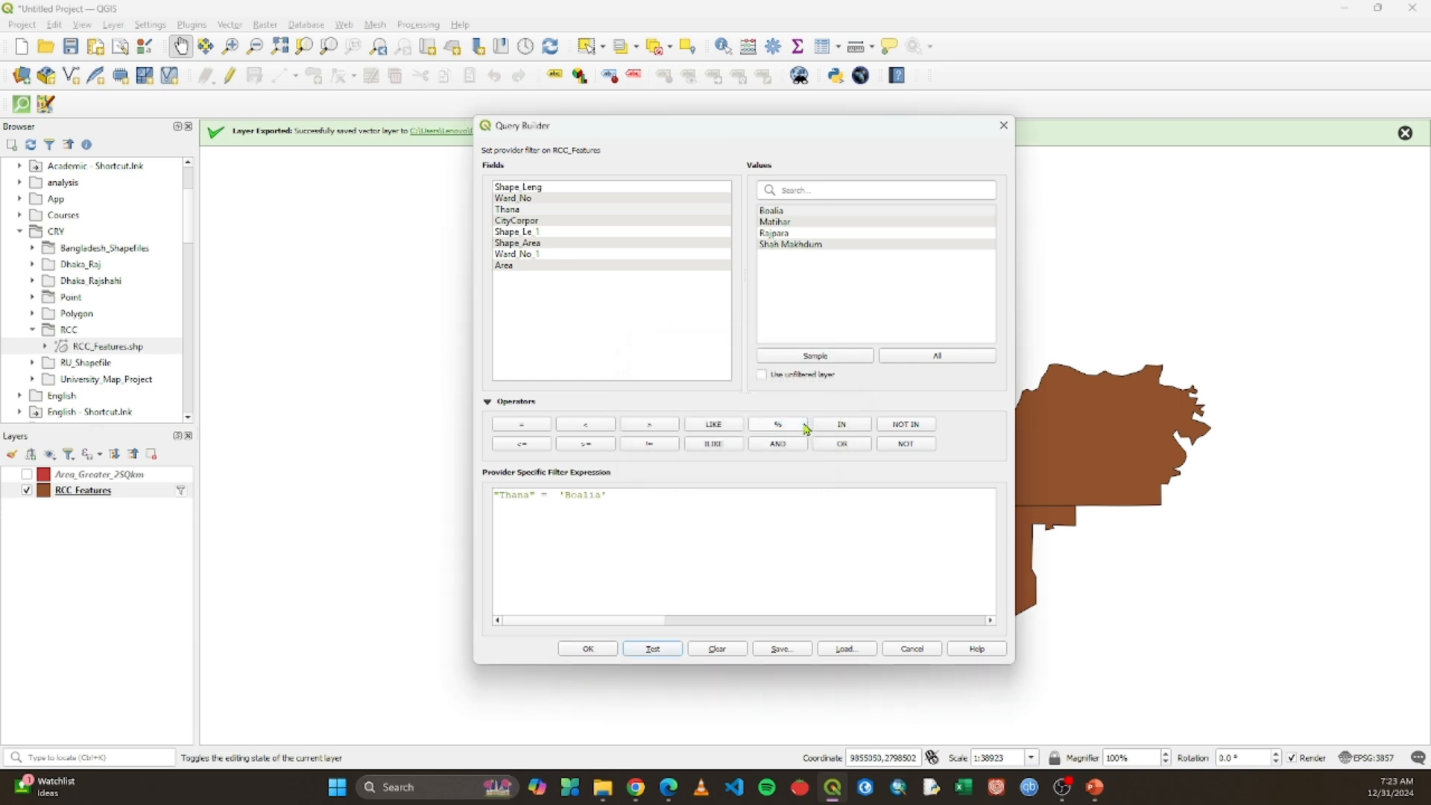
Step: Try testing the Thana expression with a second equals sign inserted before 'Boalia', and remove the extra sign
click(553, 494)
click(529, 430)
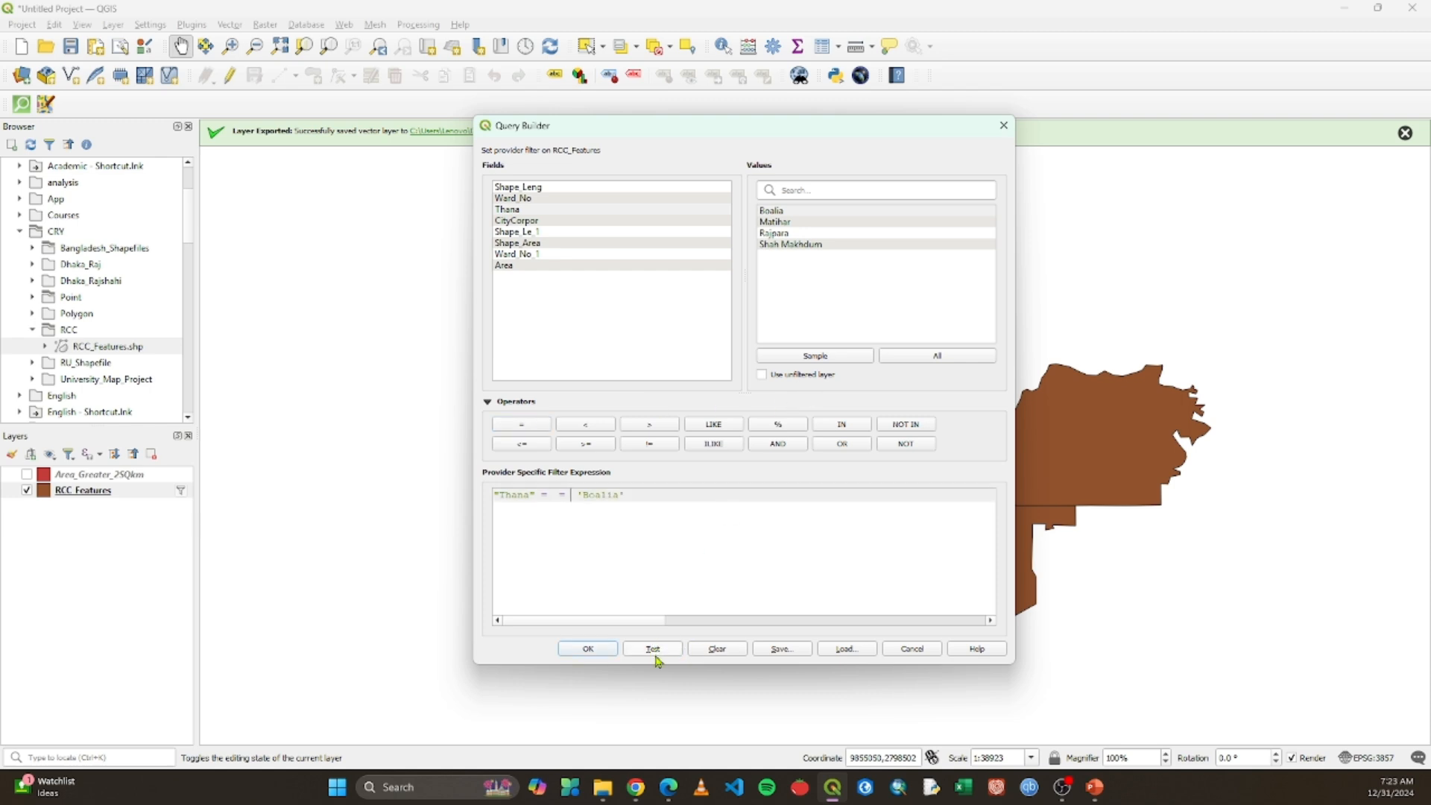
click(654, 647)
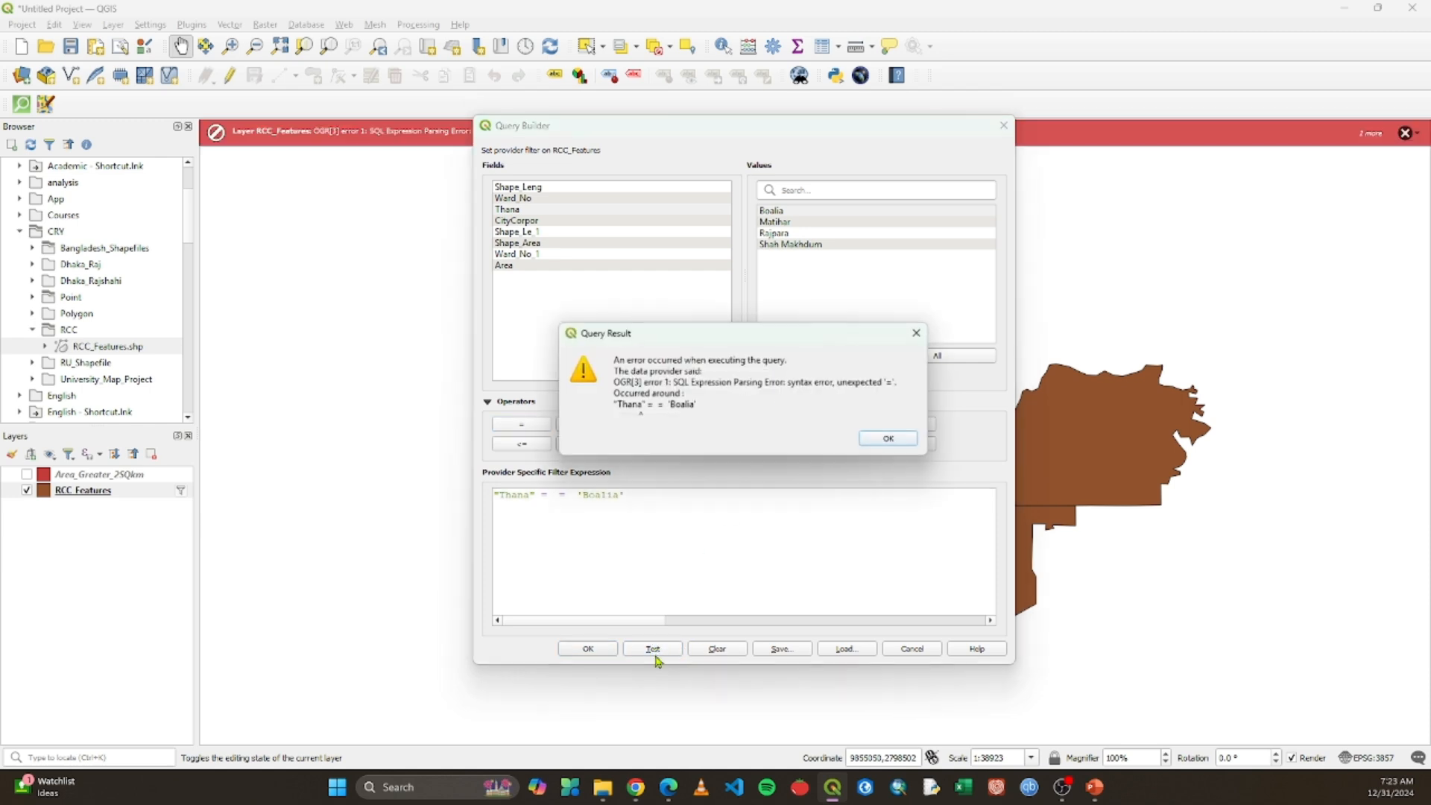
click(919, 332)
click(565, 495)
key(BackSpace)
key(BackSpace)
key(BackSpace)
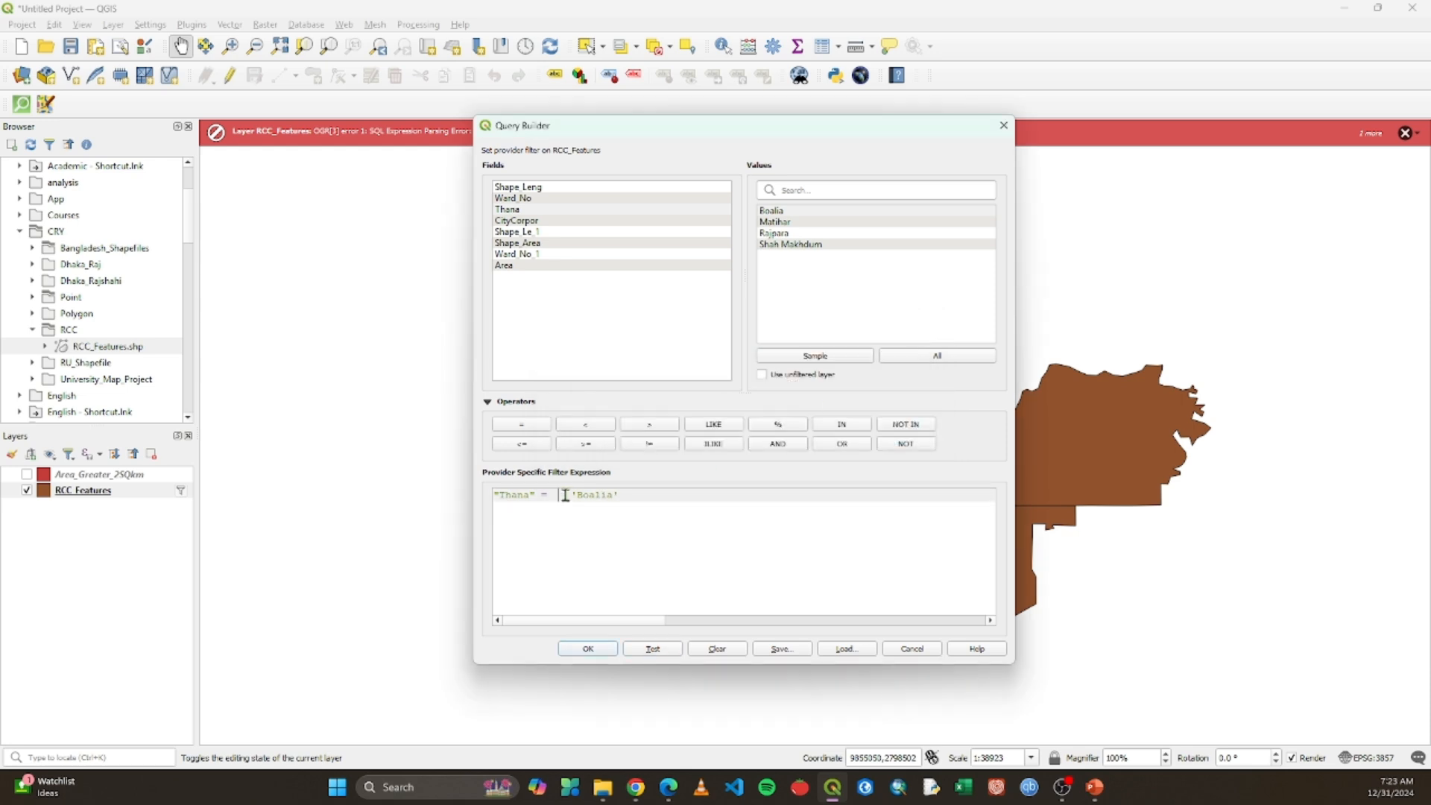
Step: Apply the "Thana" = 'Boalia' filter to RCC_Features and dismiss the error message above the map
click(588, 648)
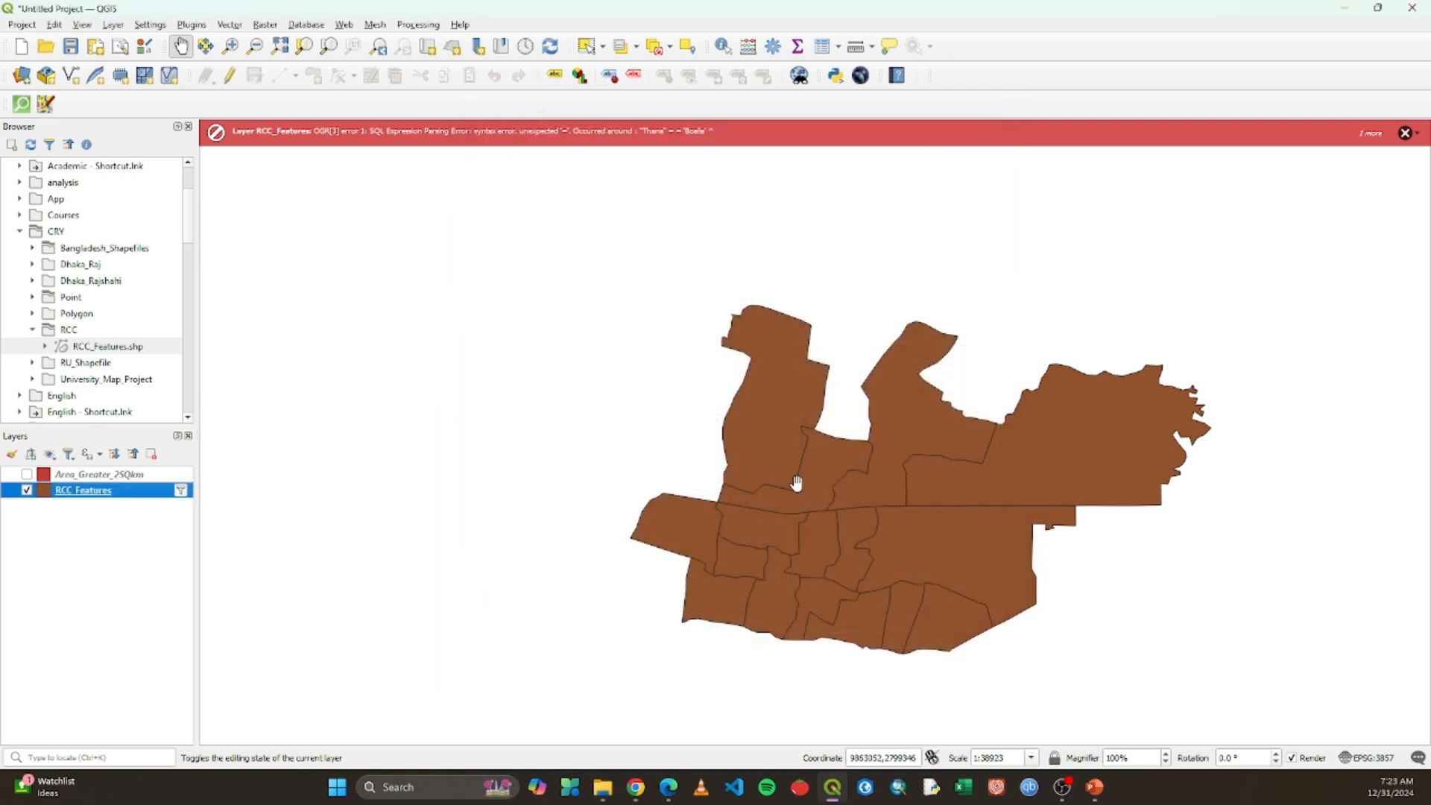
click(1407, 137)
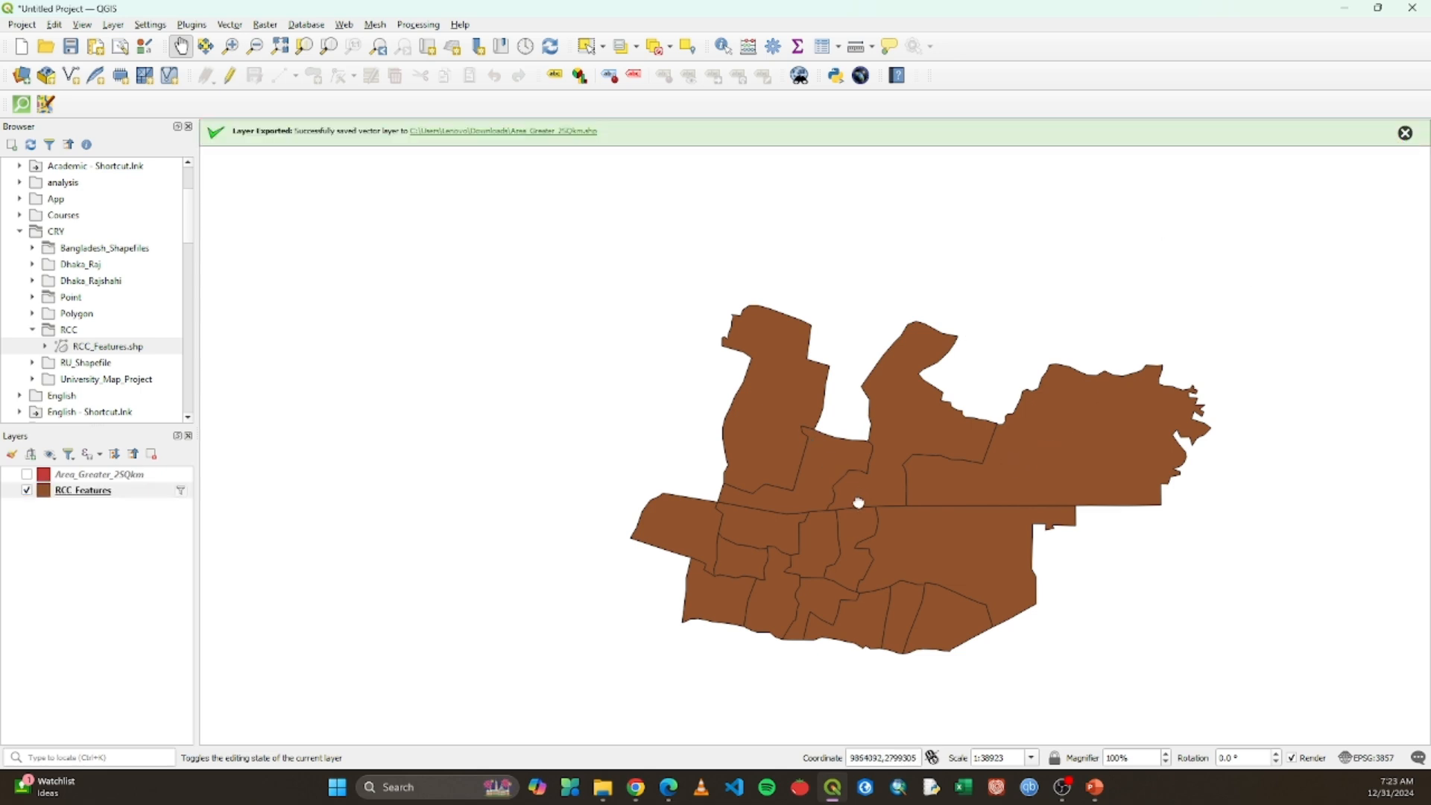
drag(856, 501, 801, 397)
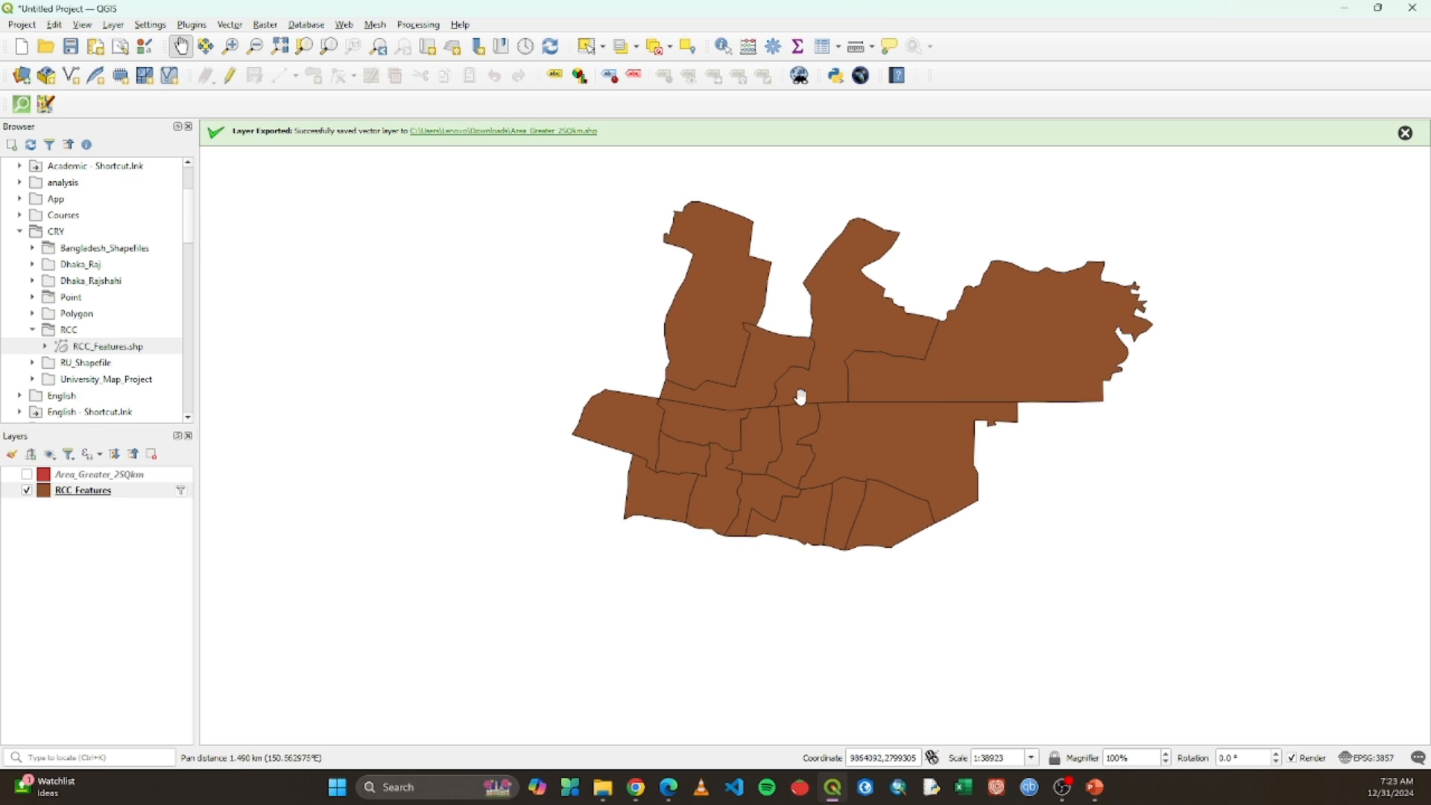
Step: Examine the attribute table of the RCC_Features wards filtered to Boalia, and put the table window away
right_click(90, 496)
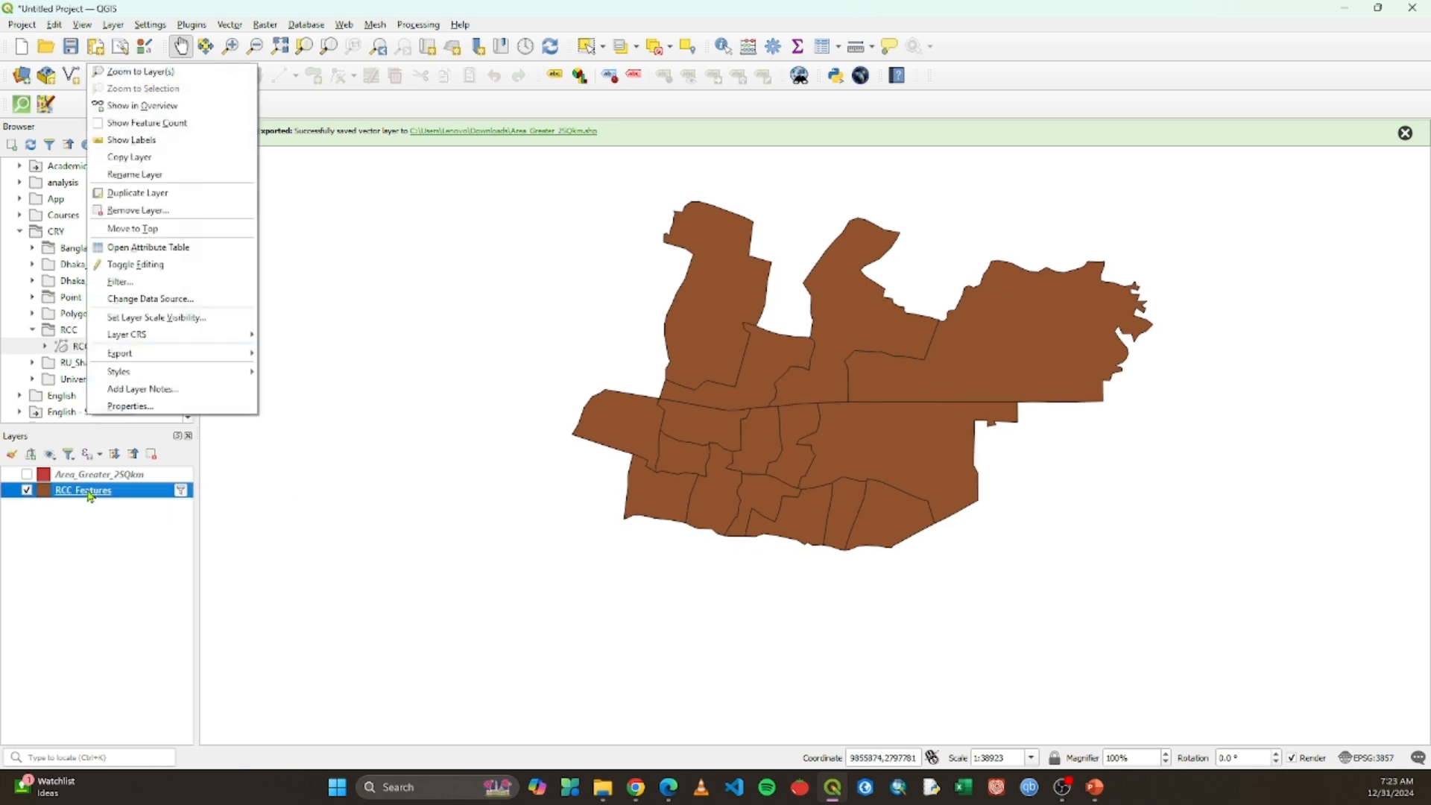
click(164, 249)
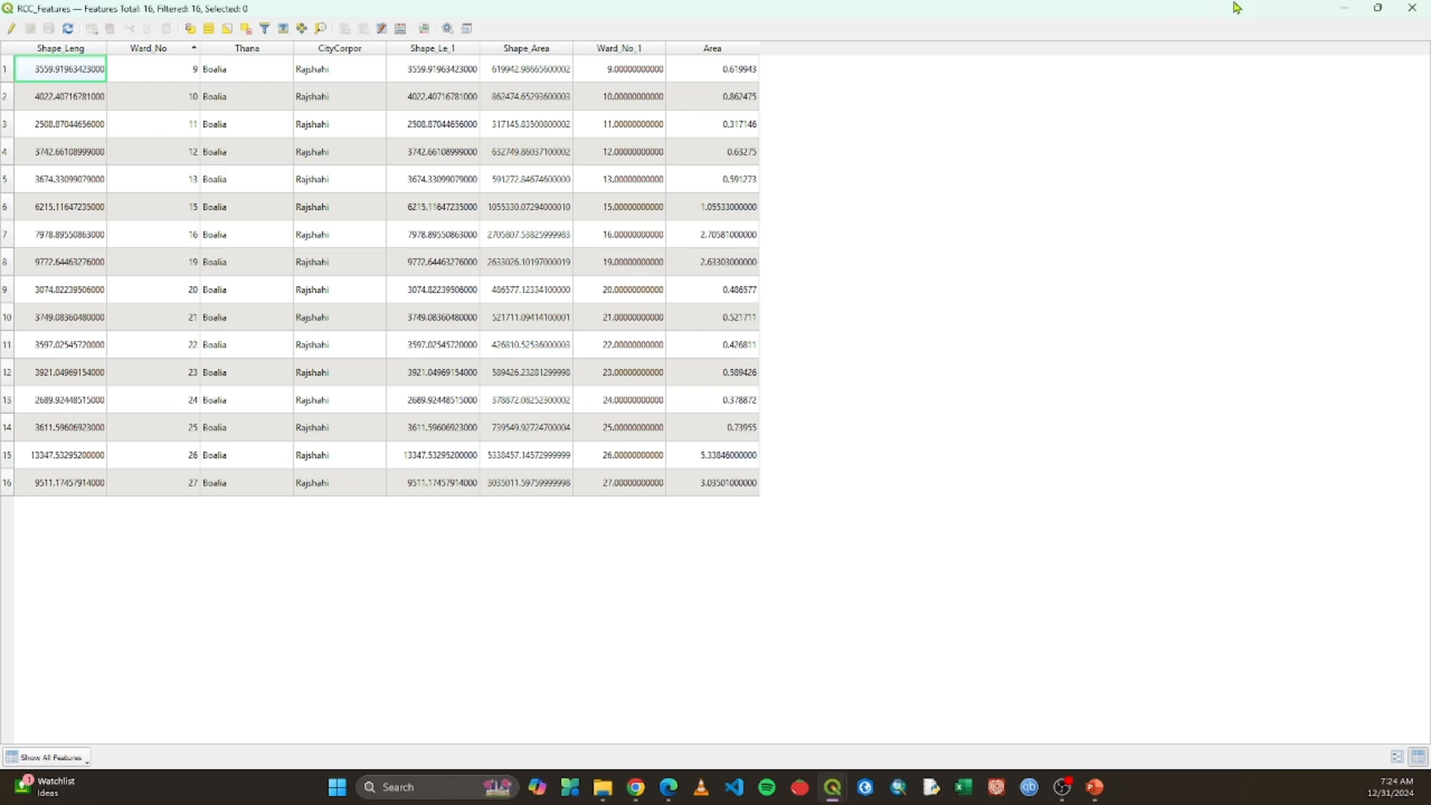
click(1349, 9)
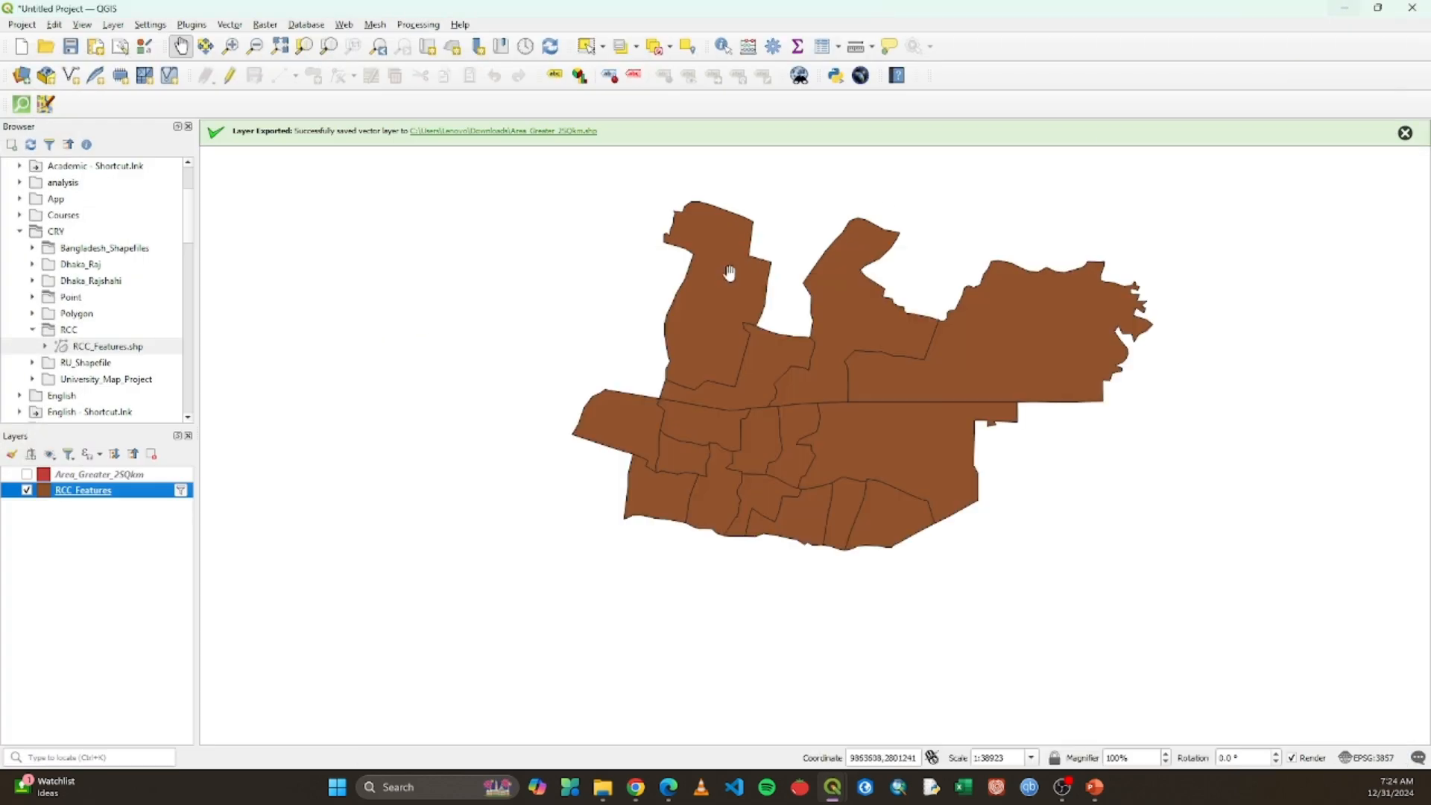
click(182, 497)
click(741, 654)
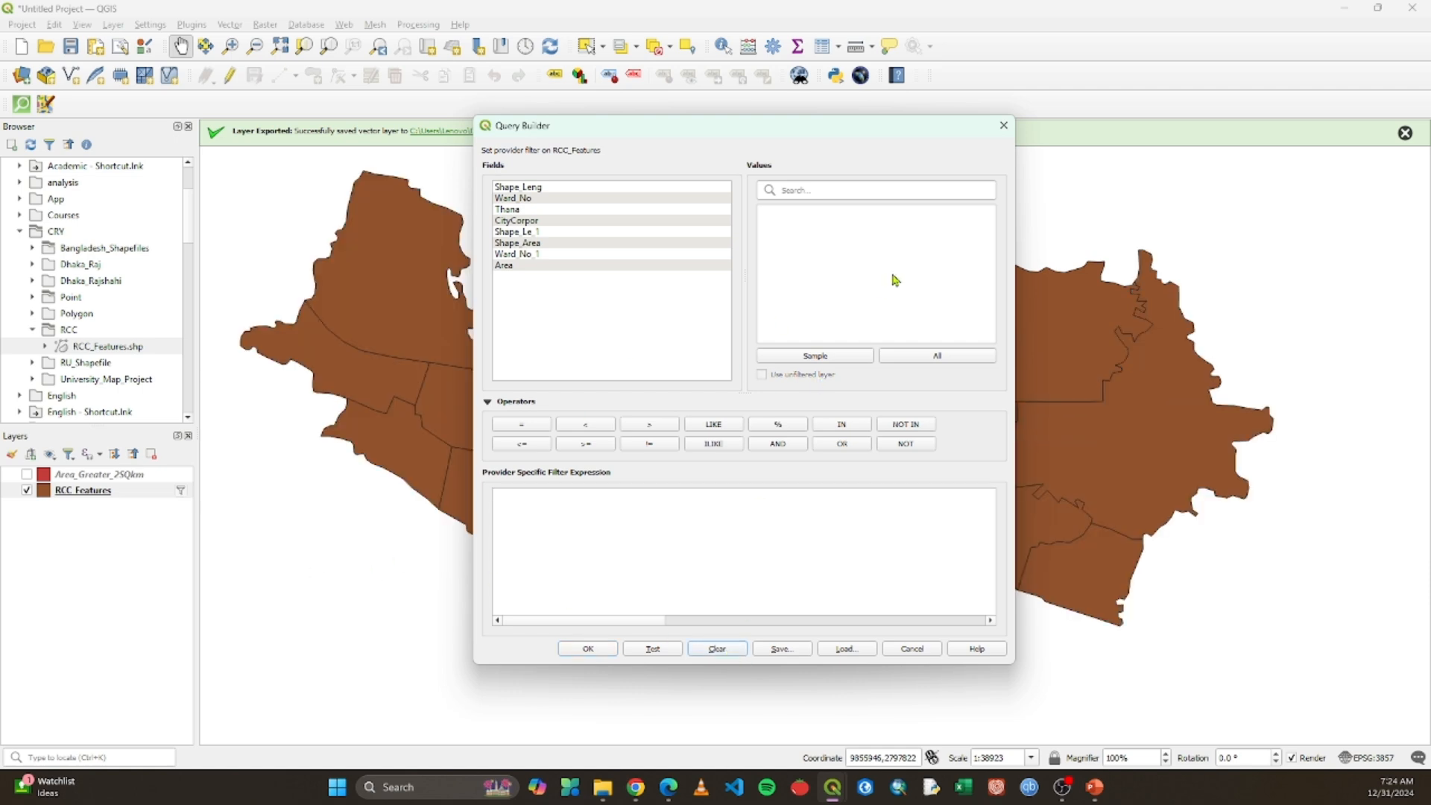
click(1003, 125)
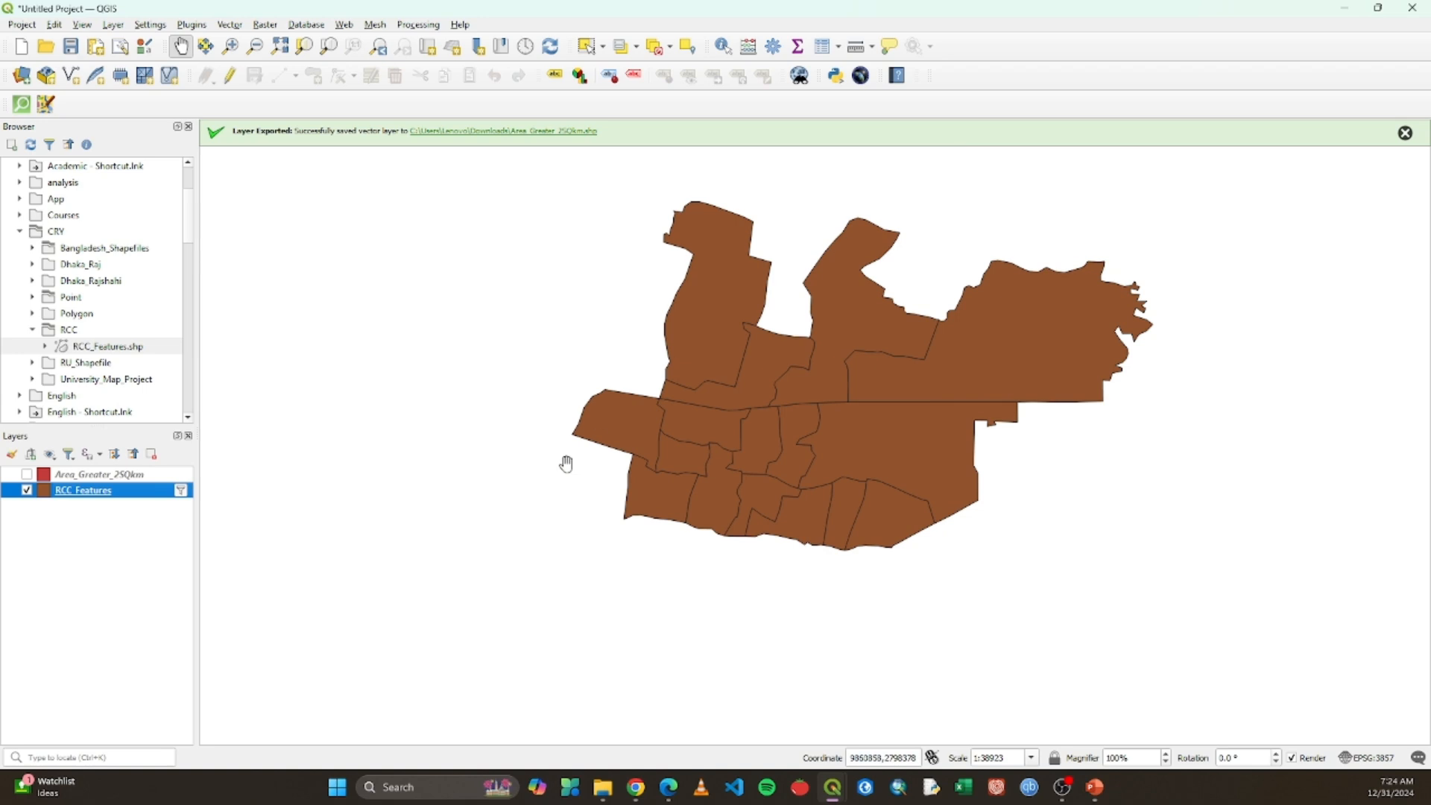
Step: Clear the Boalia filter expression from the RCC_Features layer and apply the change
click(181, 490)
click(726, 650)
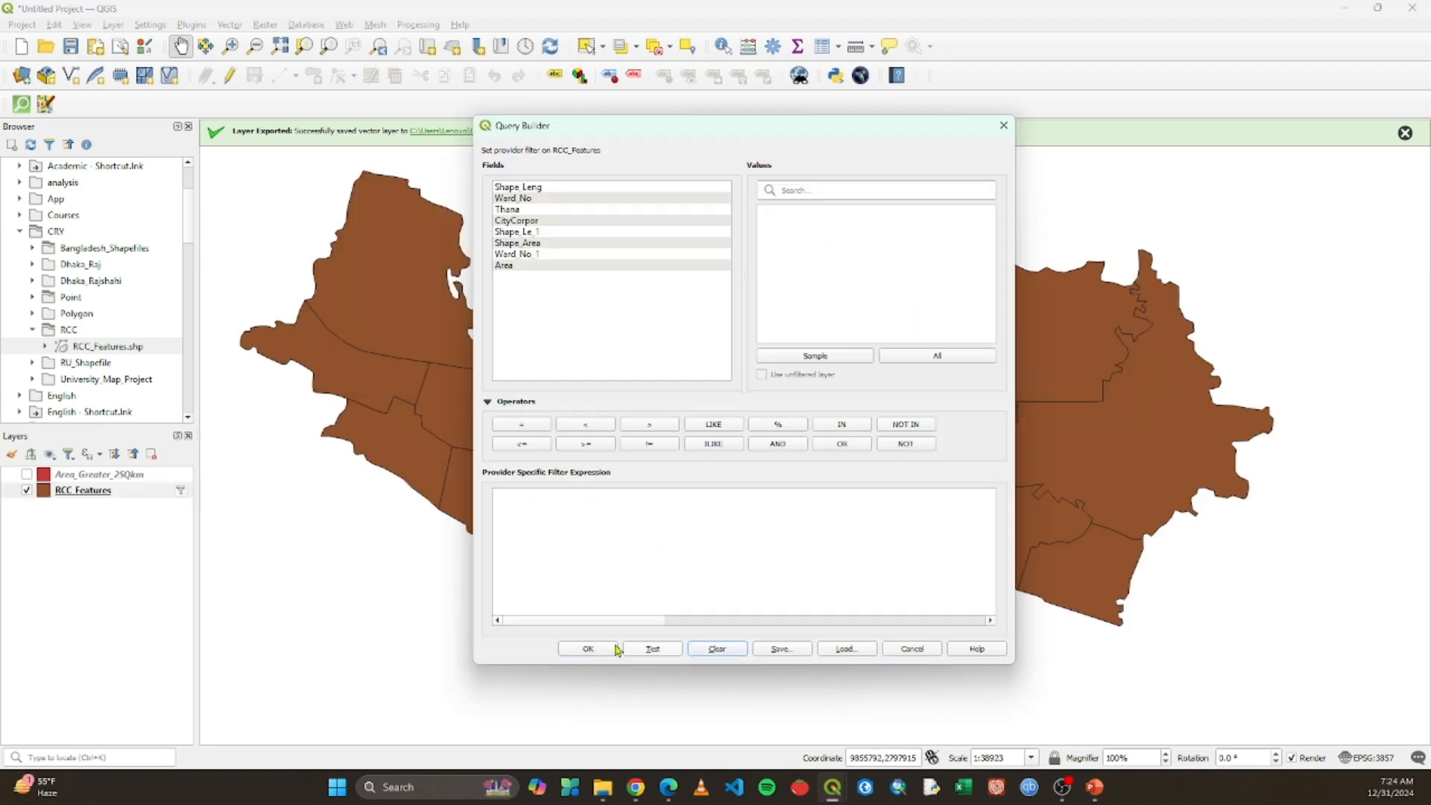
click(593, 647)
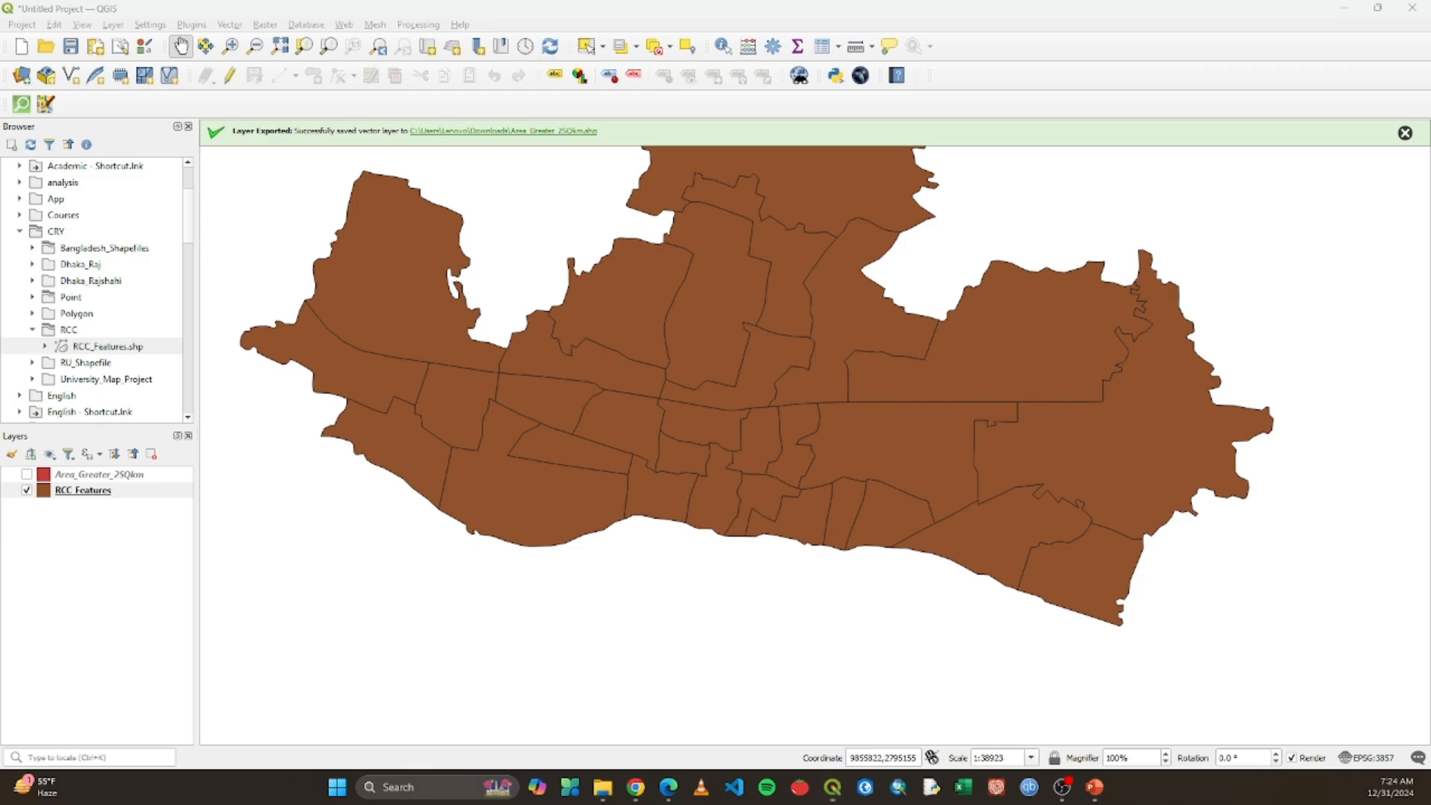
Step: Check the presentation's question on wards outside Boalia, and apply the filter "Thana" != 'Boalia' to RCC_Features in QGIS
key(alt+Tab)
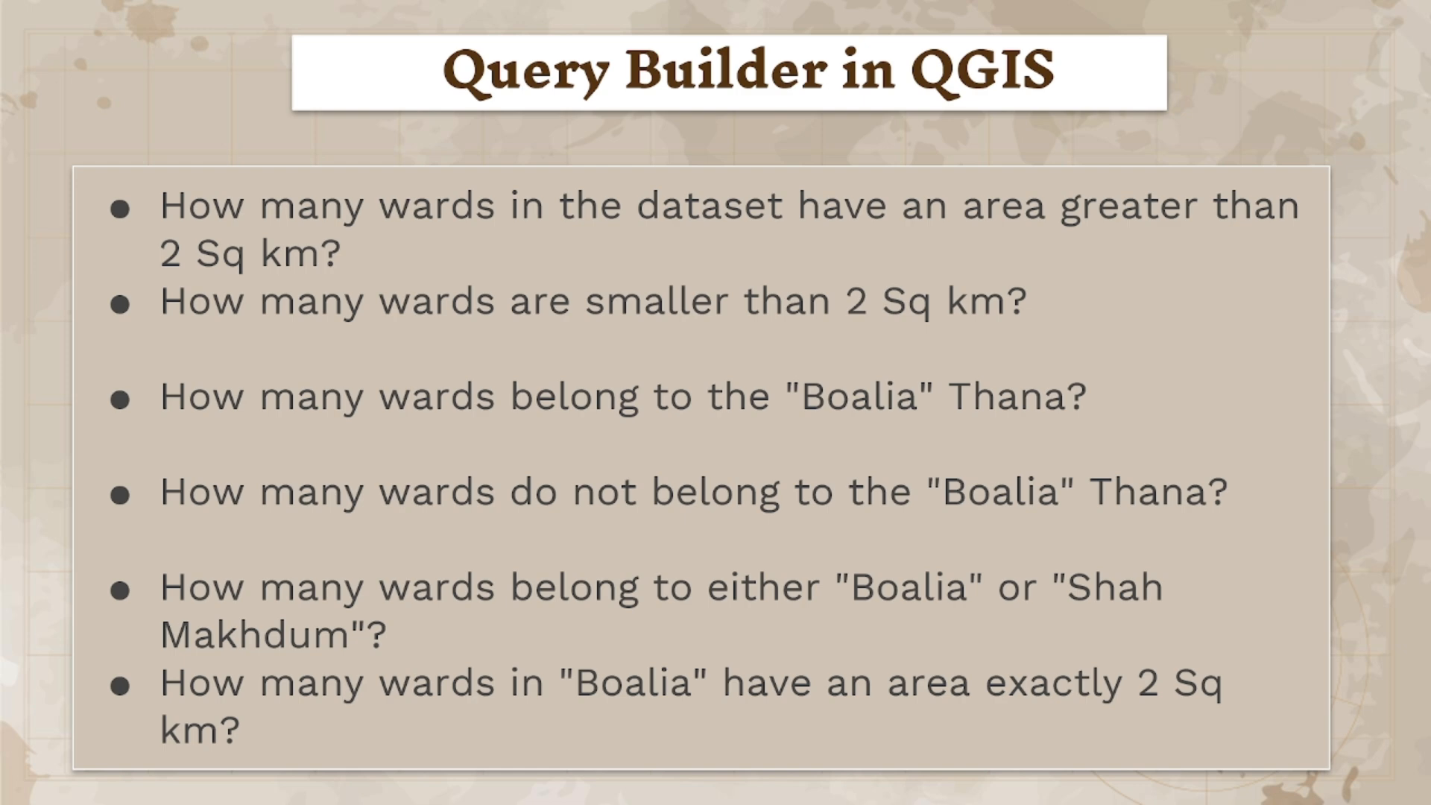
key(alt+Tab)
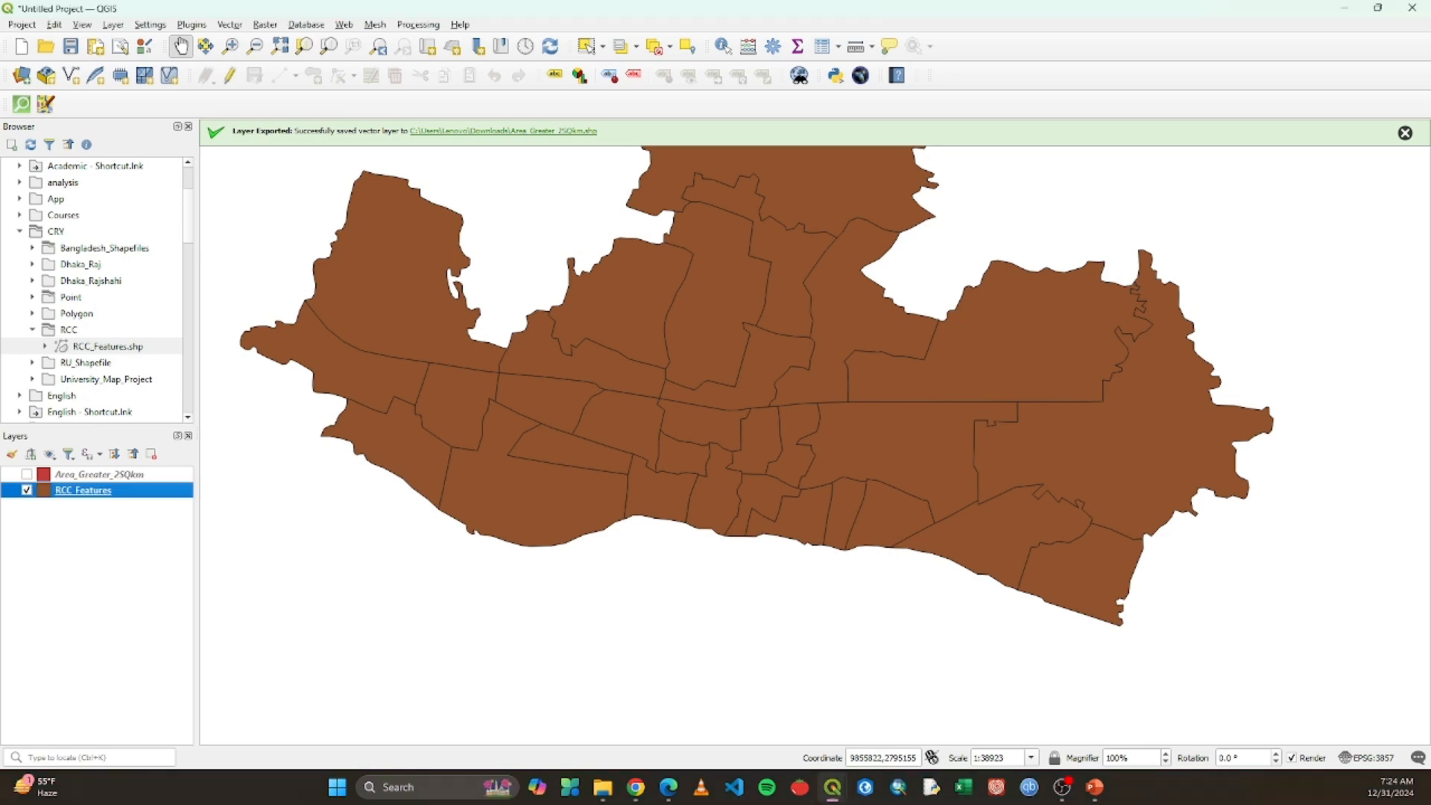
right_click(83, 492)
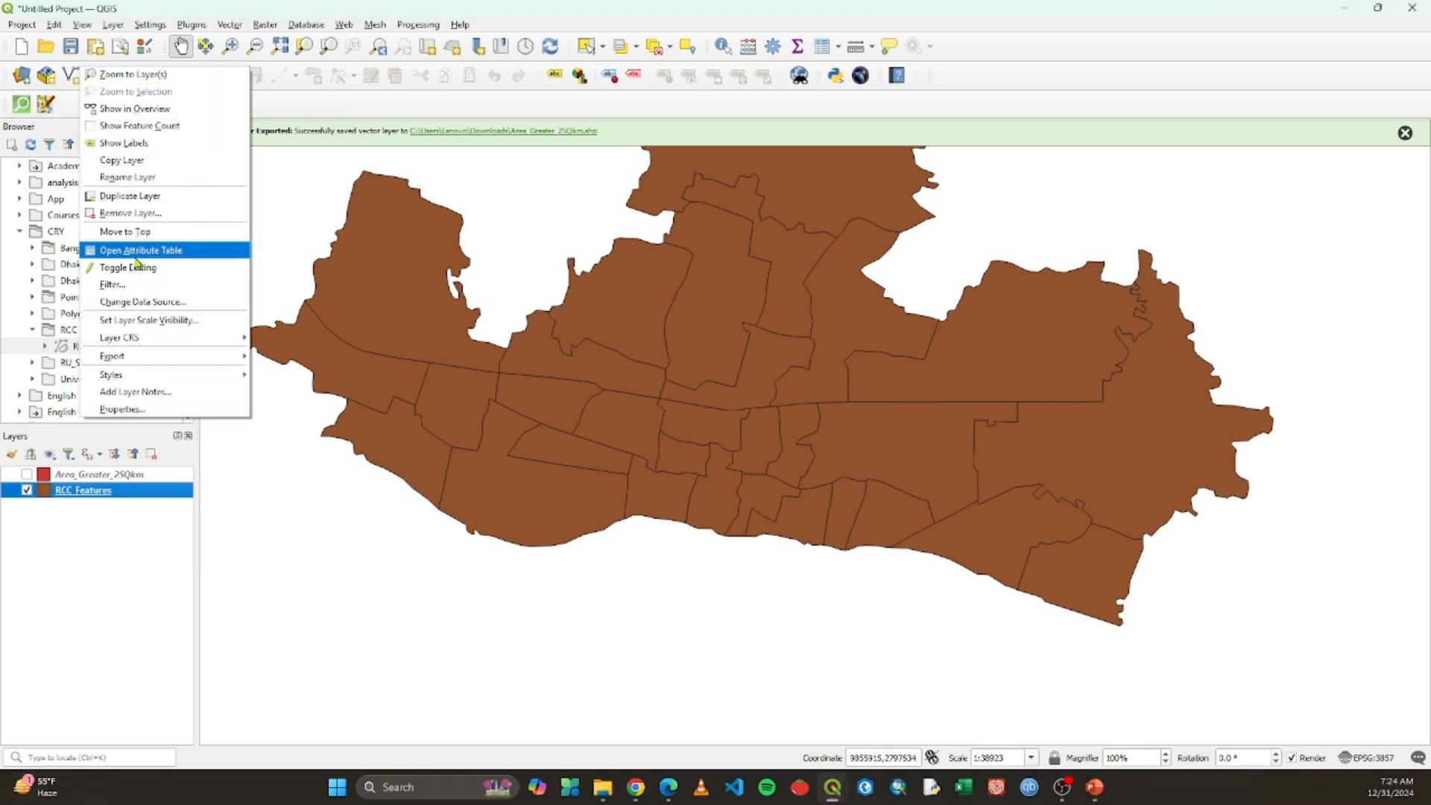
click(113, 285)
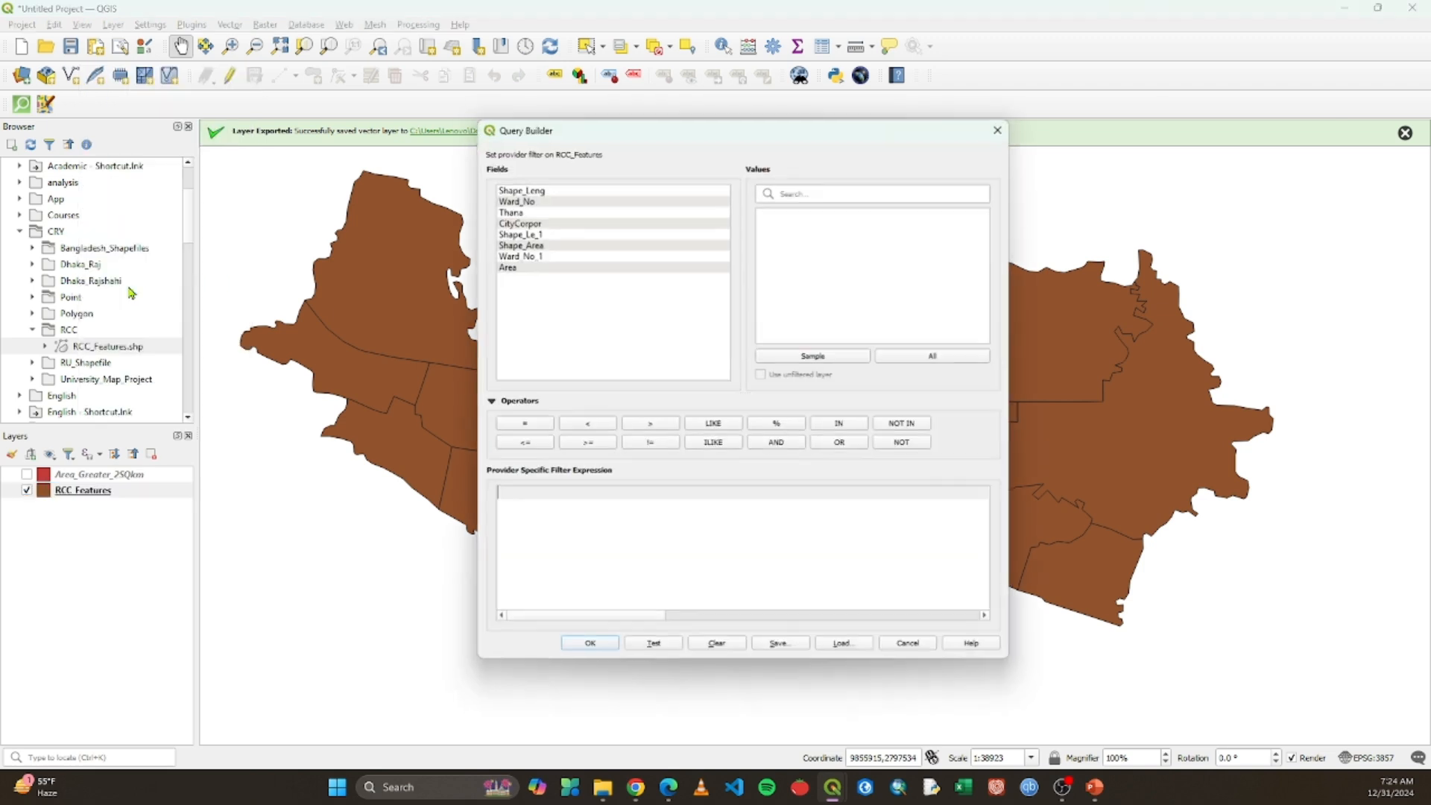
double_click(521, 209)
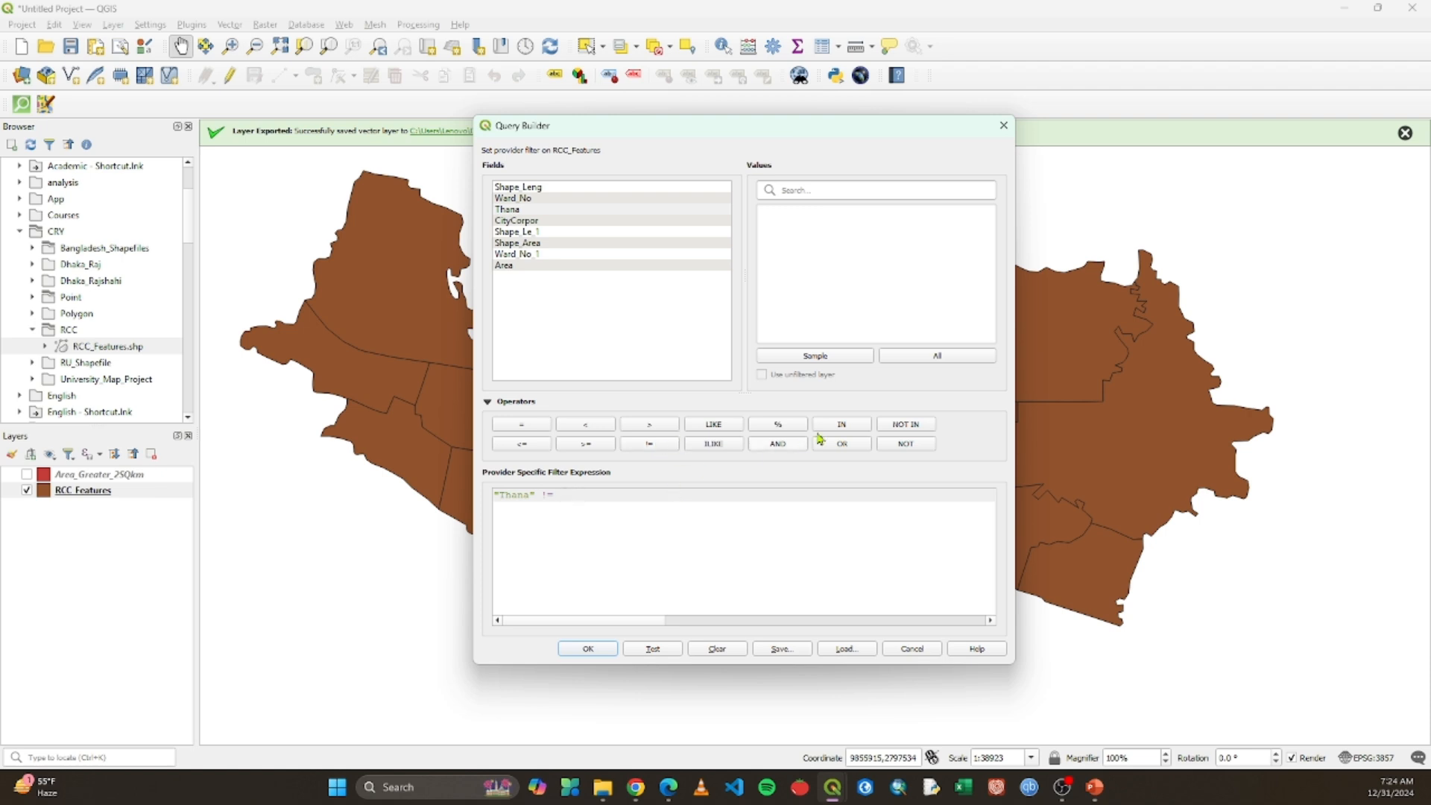
click(923, 361)
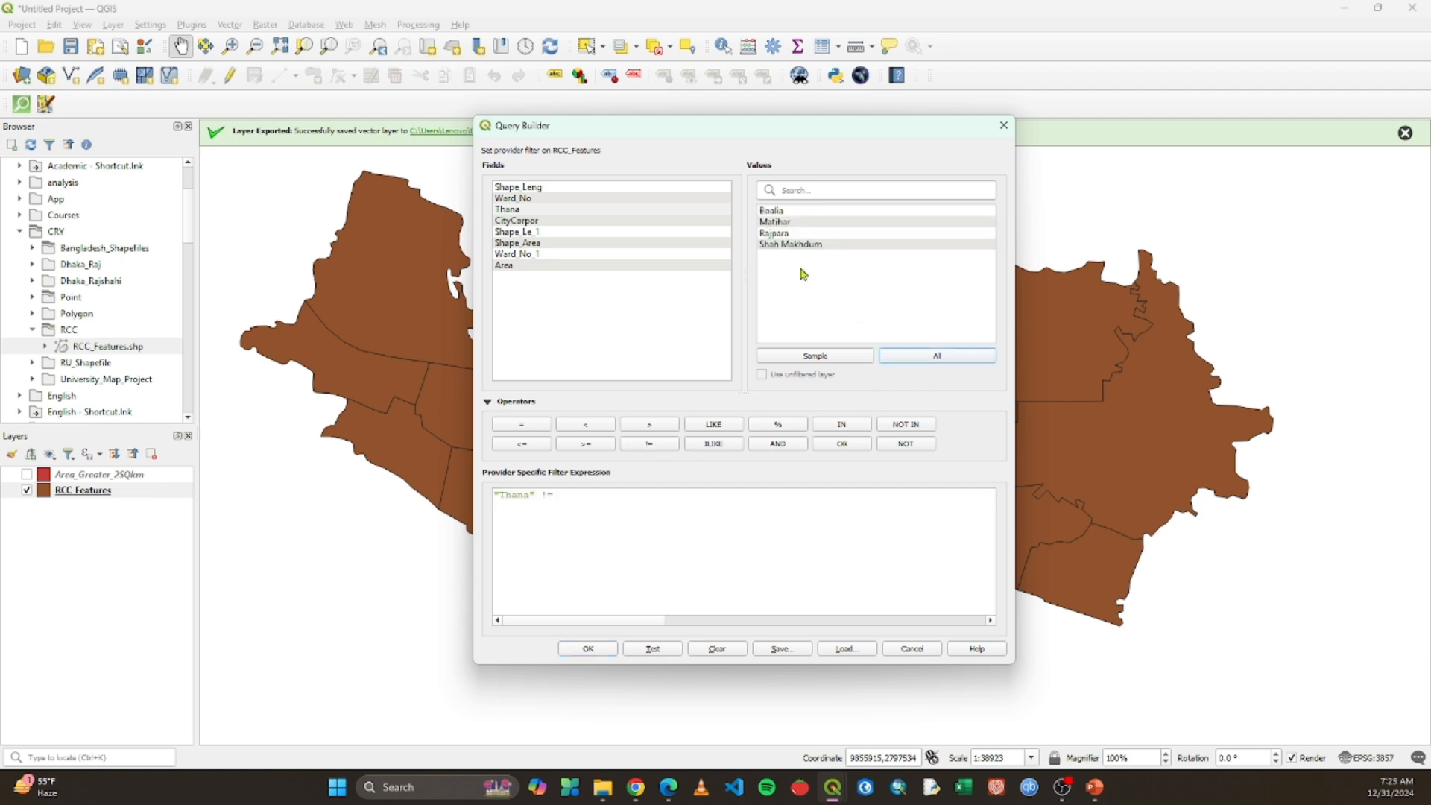
double_click(773, 211)
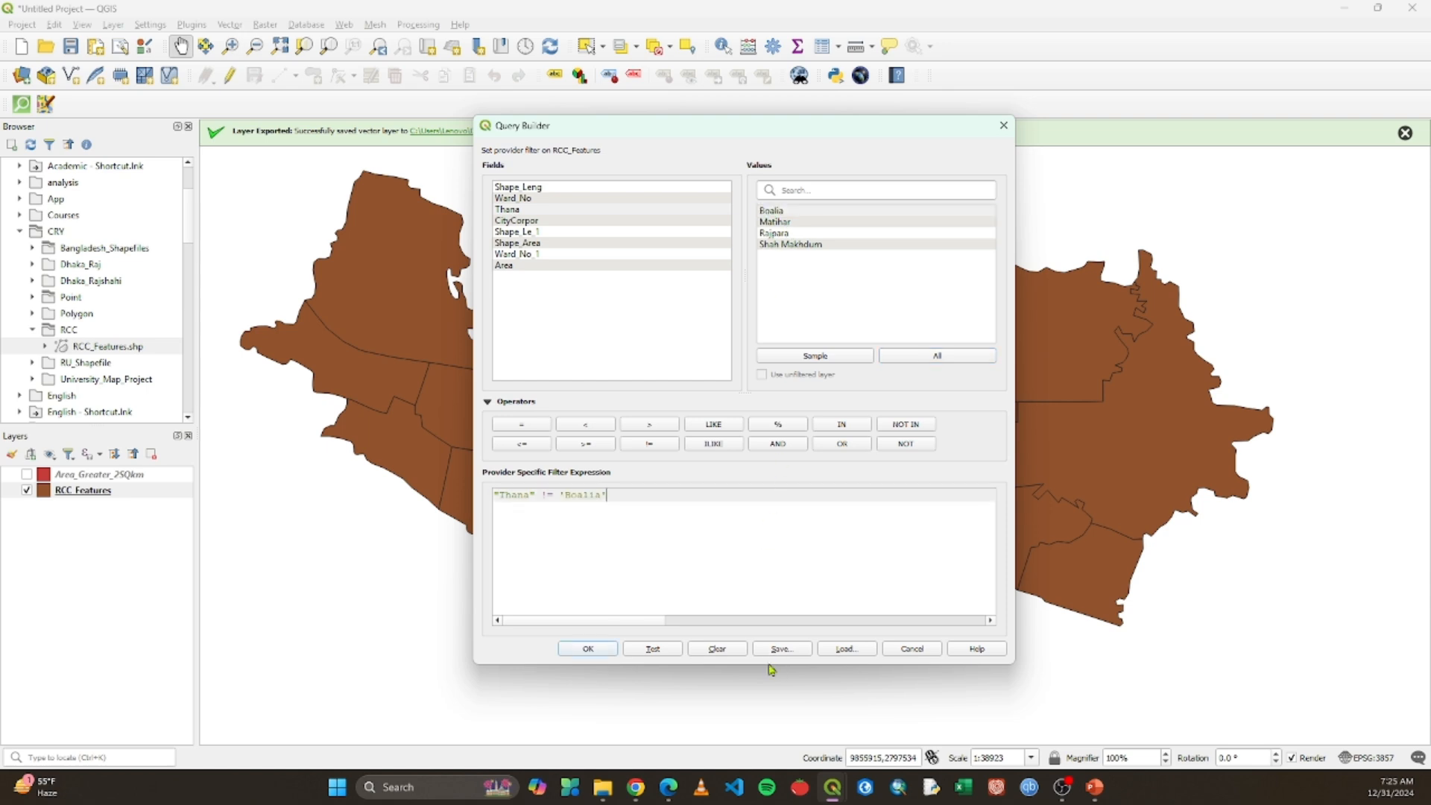
click(587, 650)
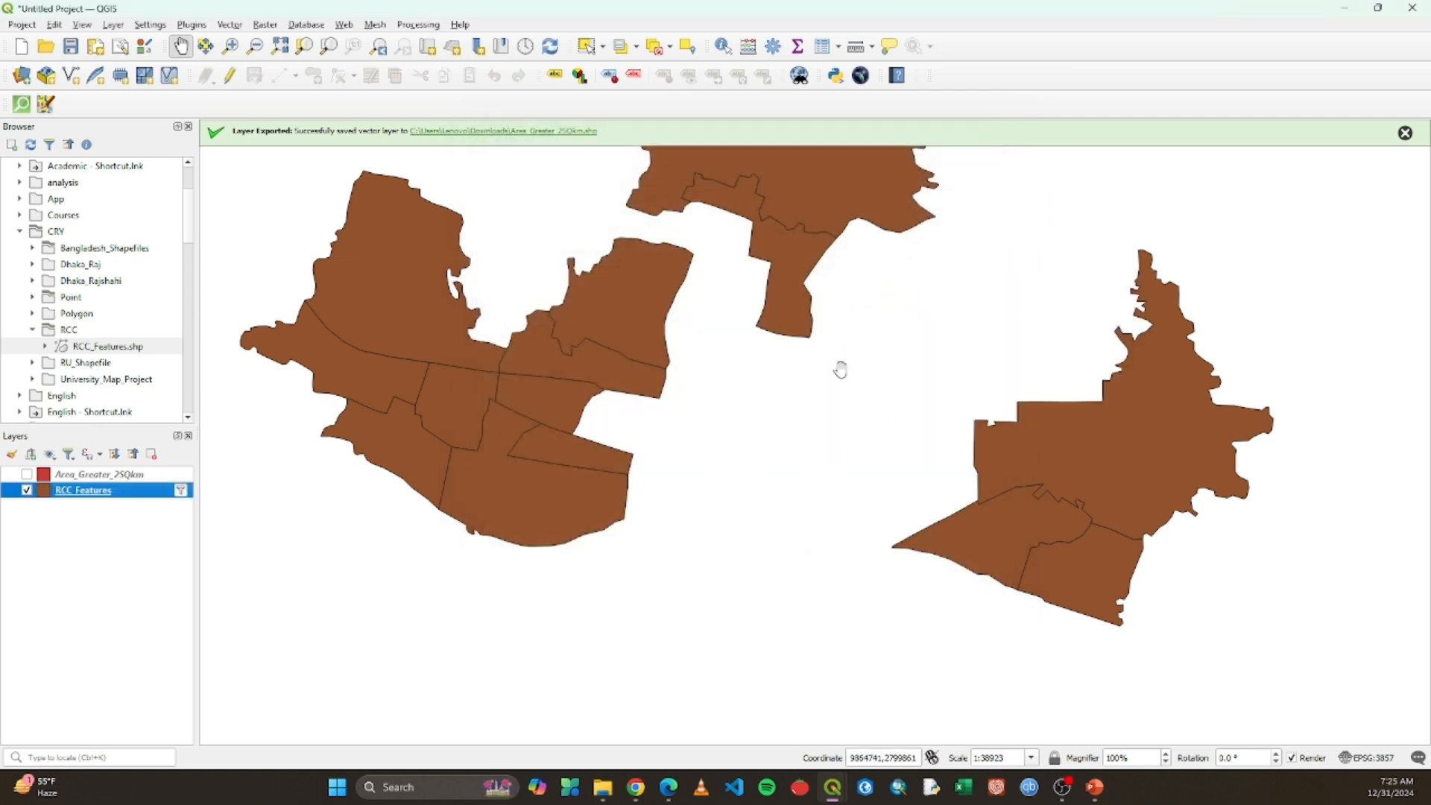
Step: Examine the attribute table of the RCC_Features wards outside Boalia, and close the table
right_click(87, 492)
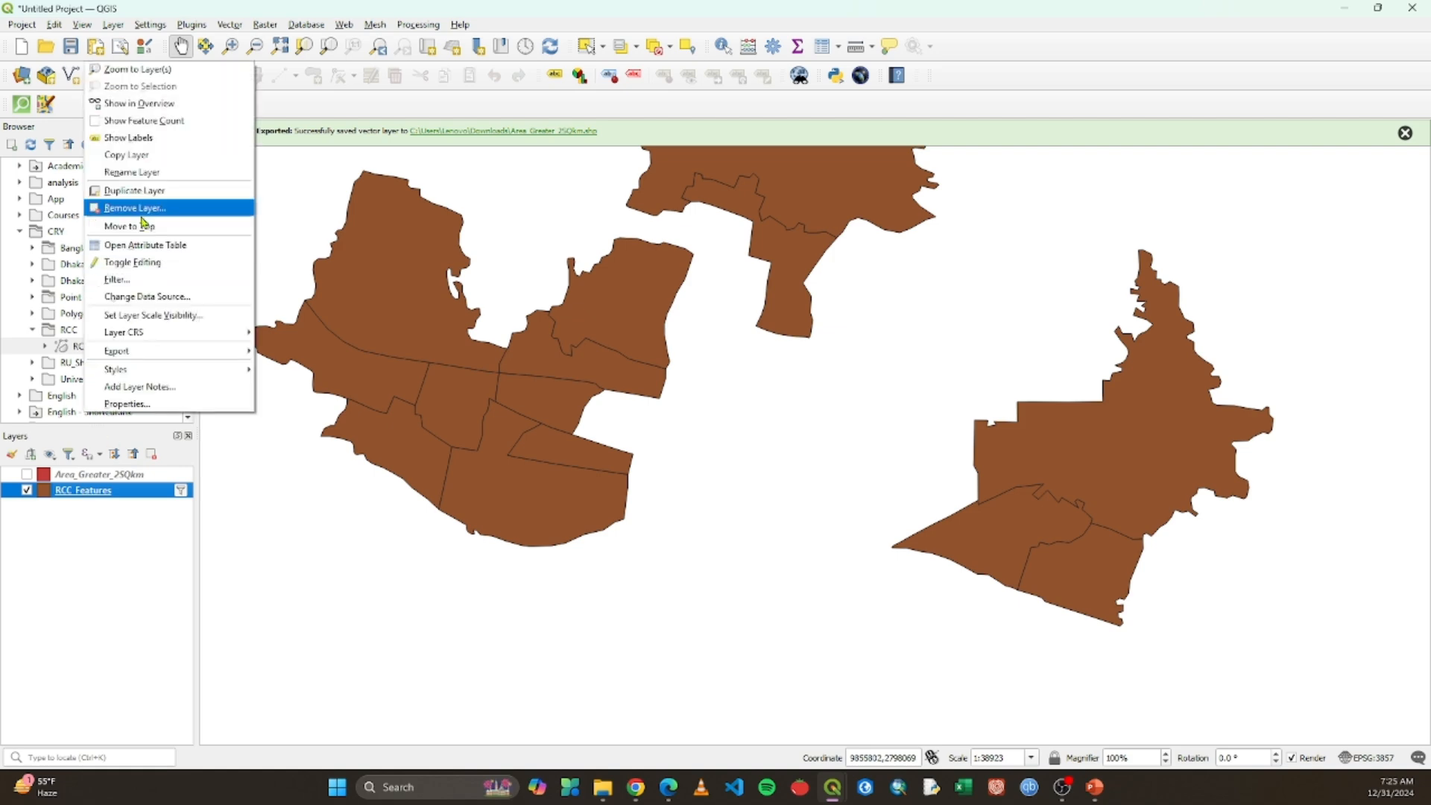
click(139, 245)
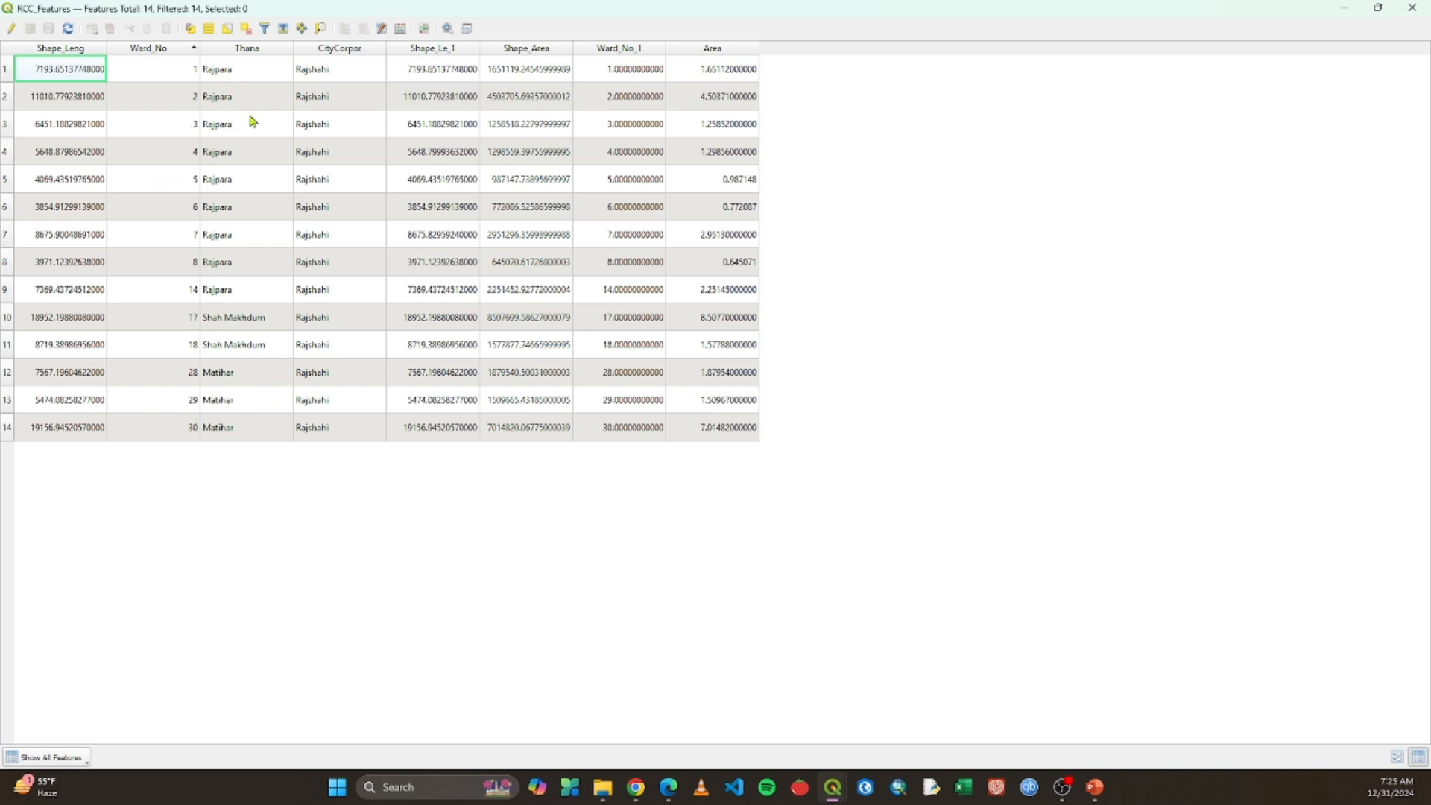
click(1409, 8)
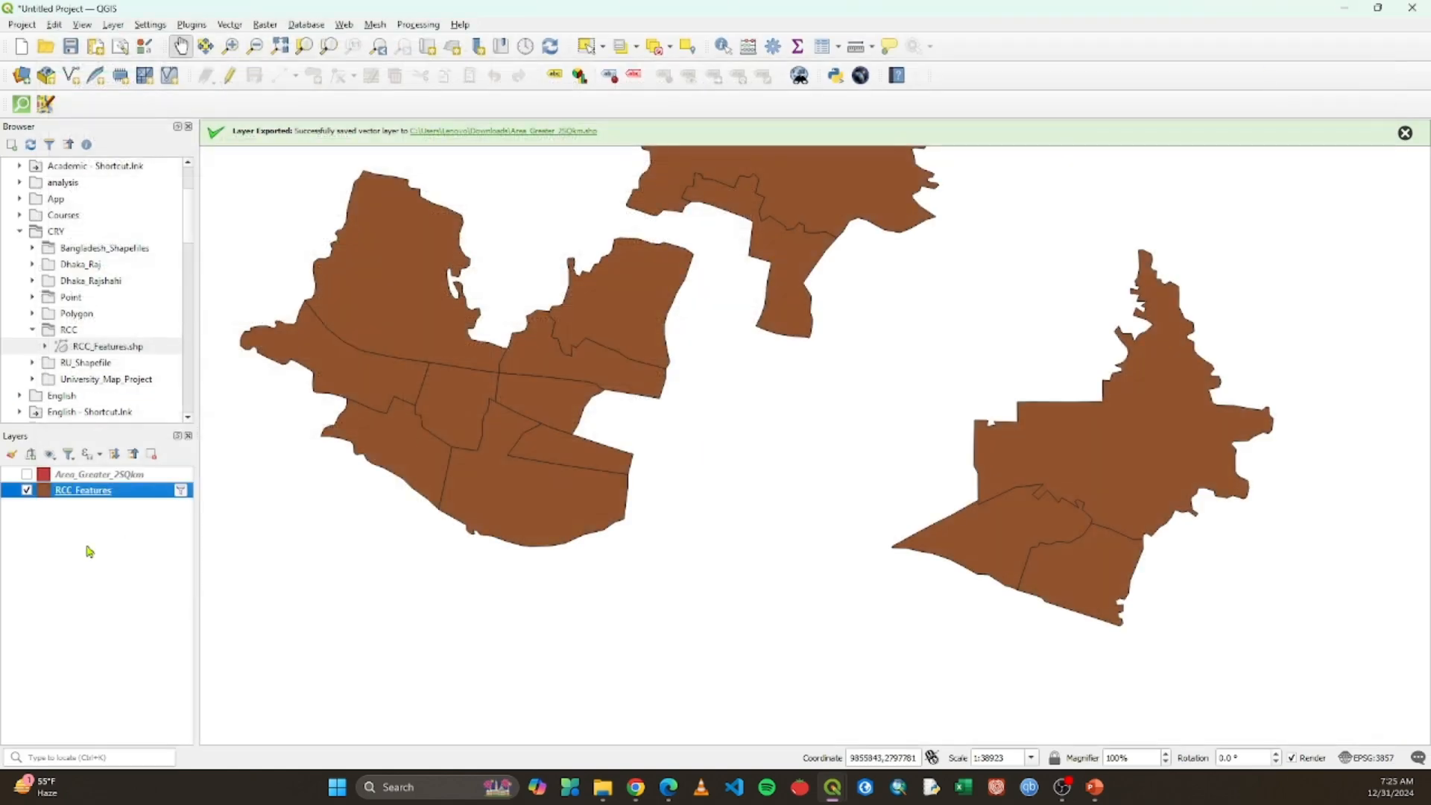
Step: Clear the "Thana" != 'Boalia' filter from the RCC_Features layer and apply the change
click(182, 492)
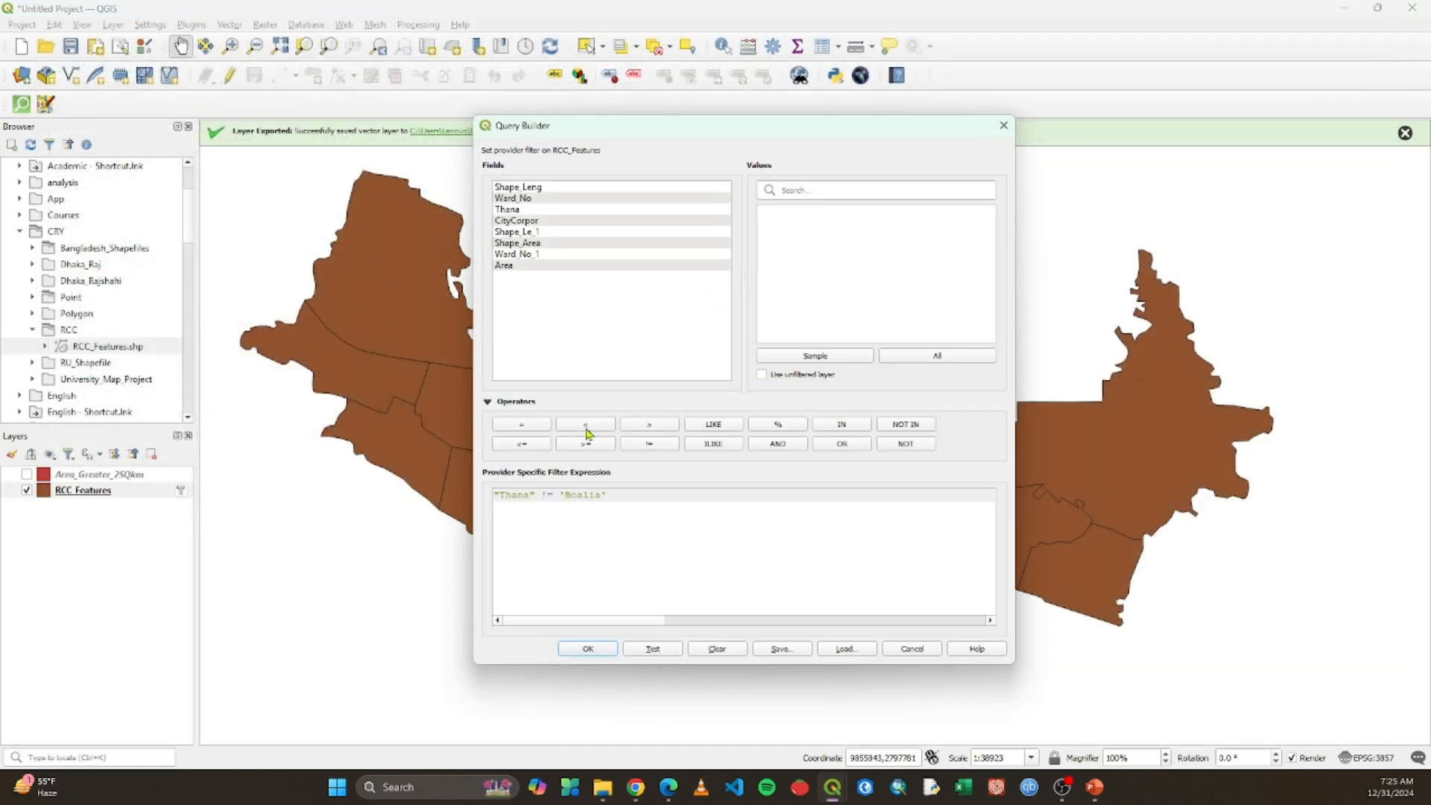
click(717, 649)
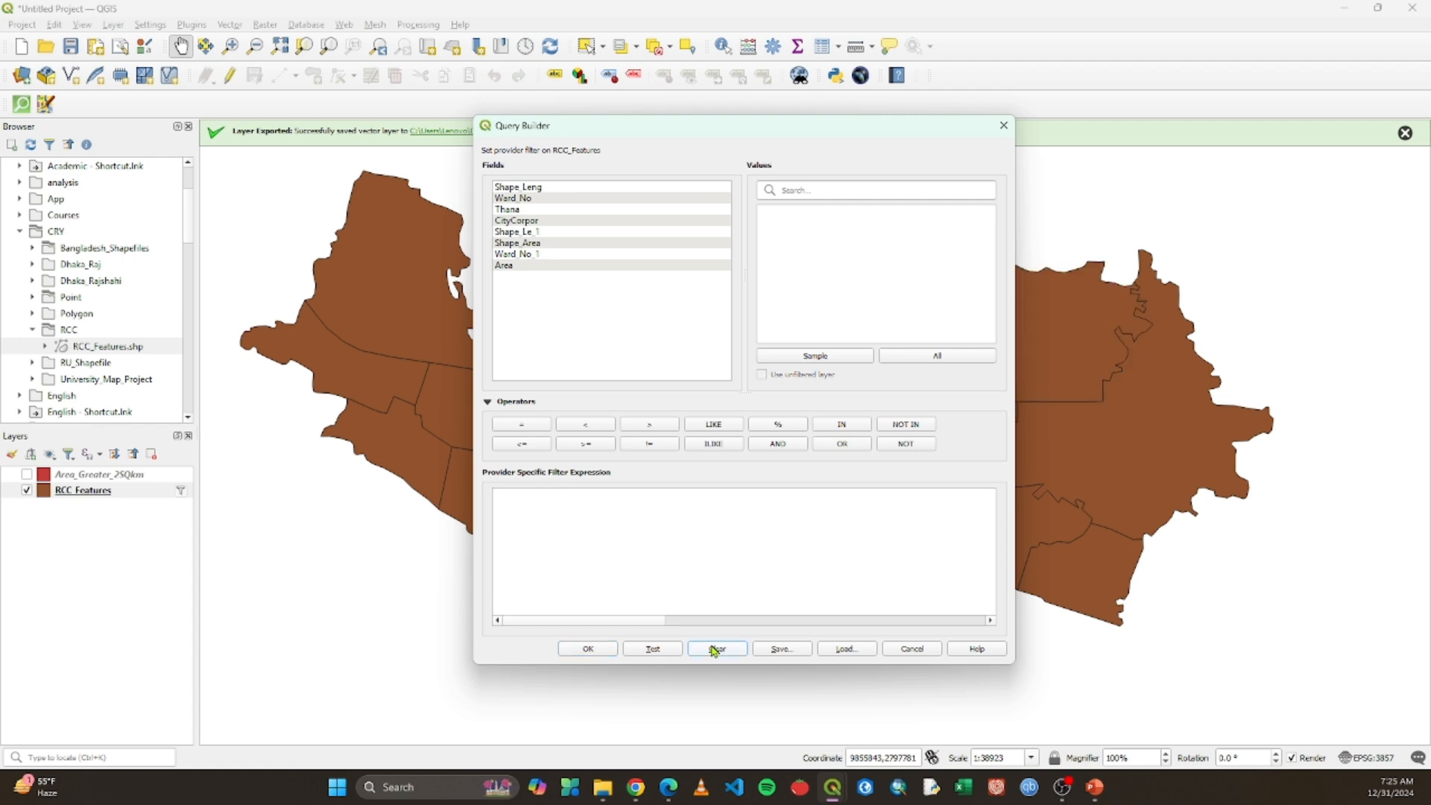
click(592, 649)
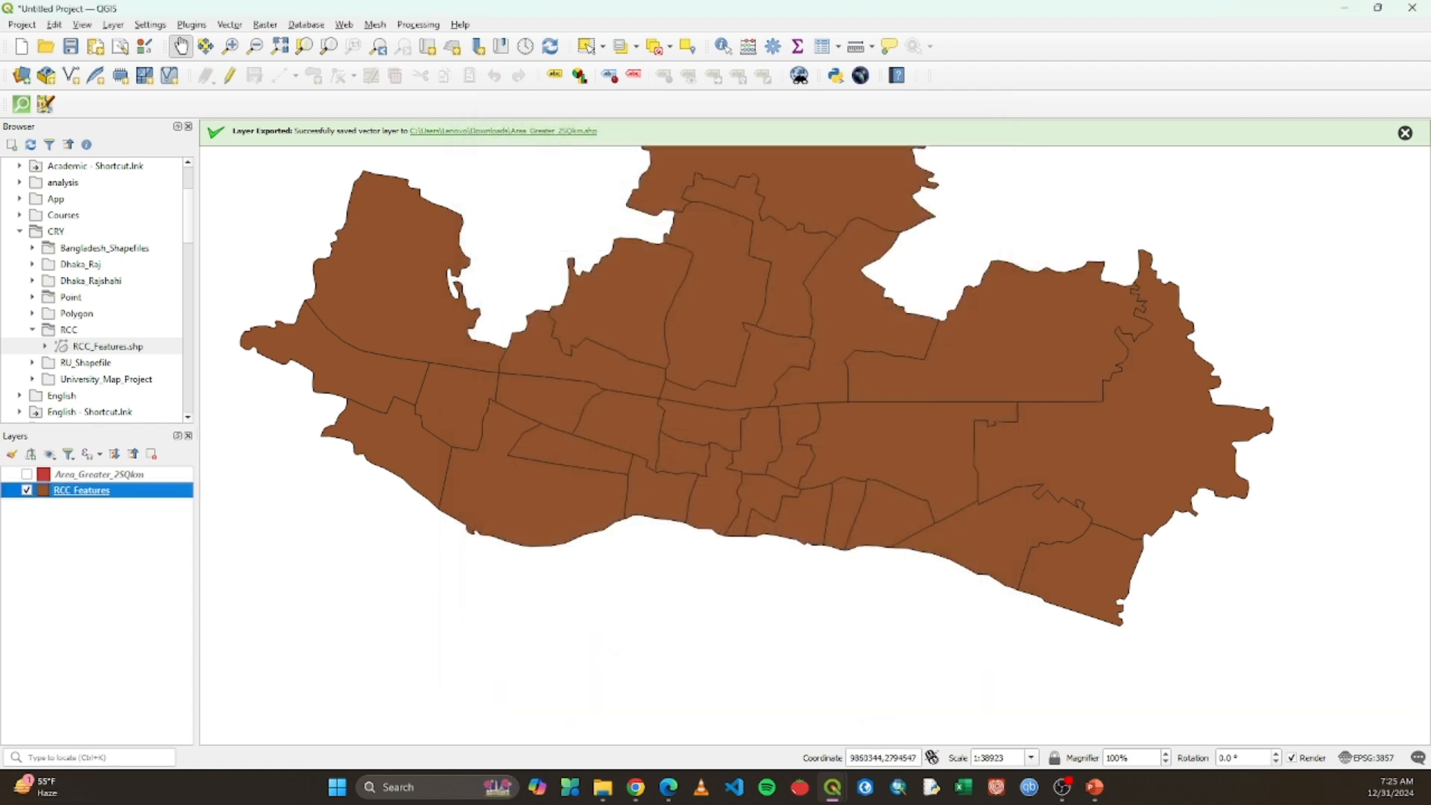
Step: Check the presentation's "Boalia" or "Shah Makhdum" question, and start an RCC_Features filter in QGIS with "Thana" = 'Boalia'
key(alt+Tab)
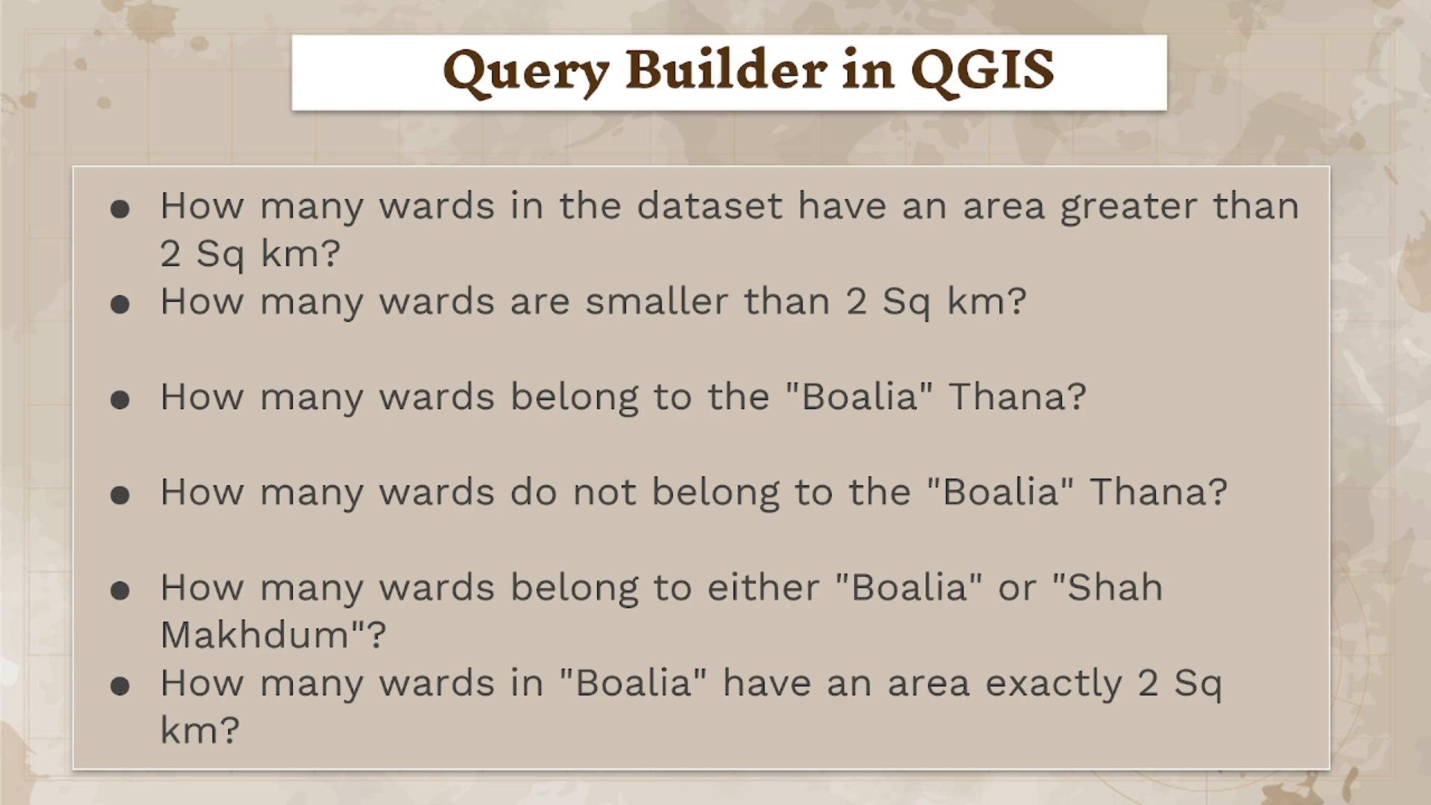
key(alt+Tab)
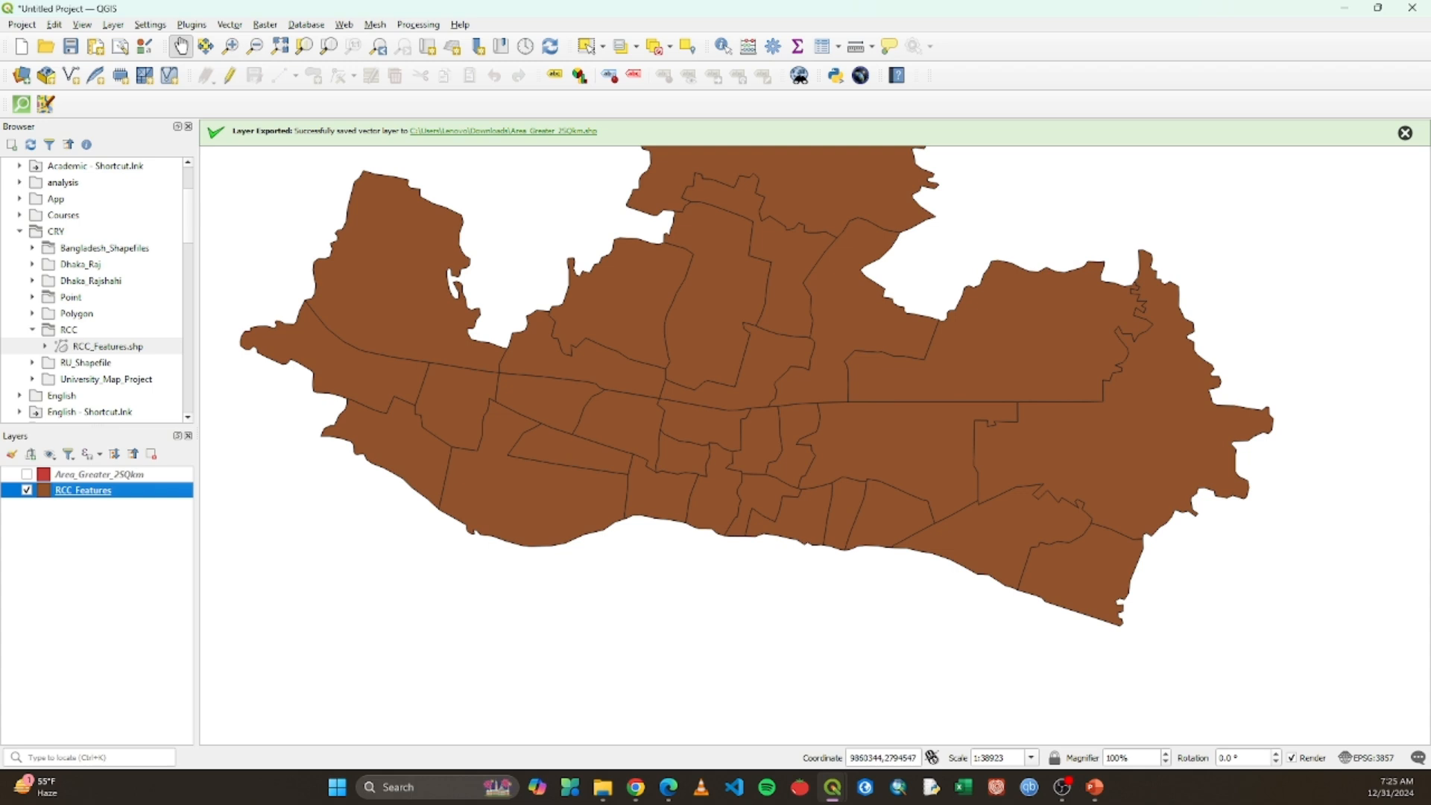
right_click(100, 498)
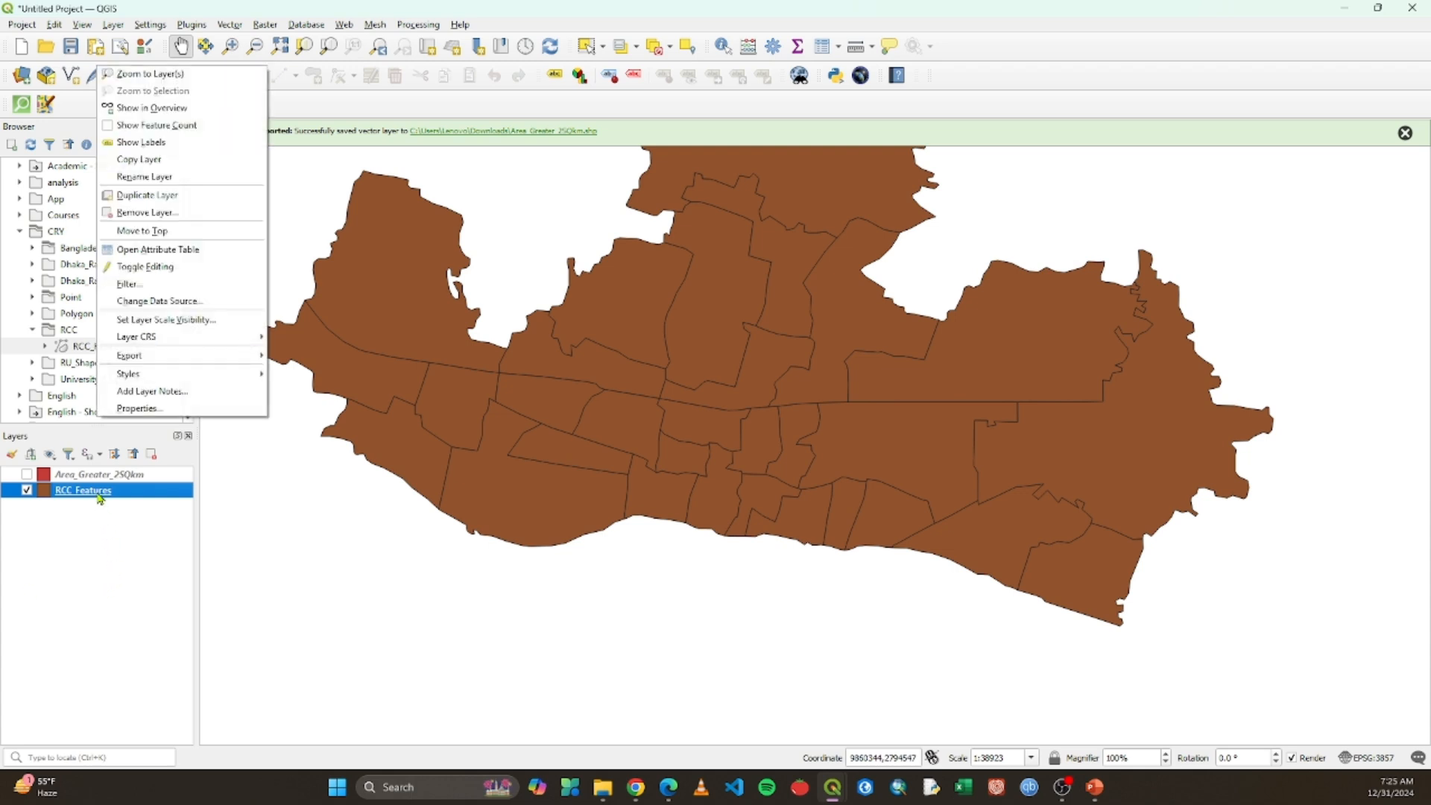
click(178, 285)
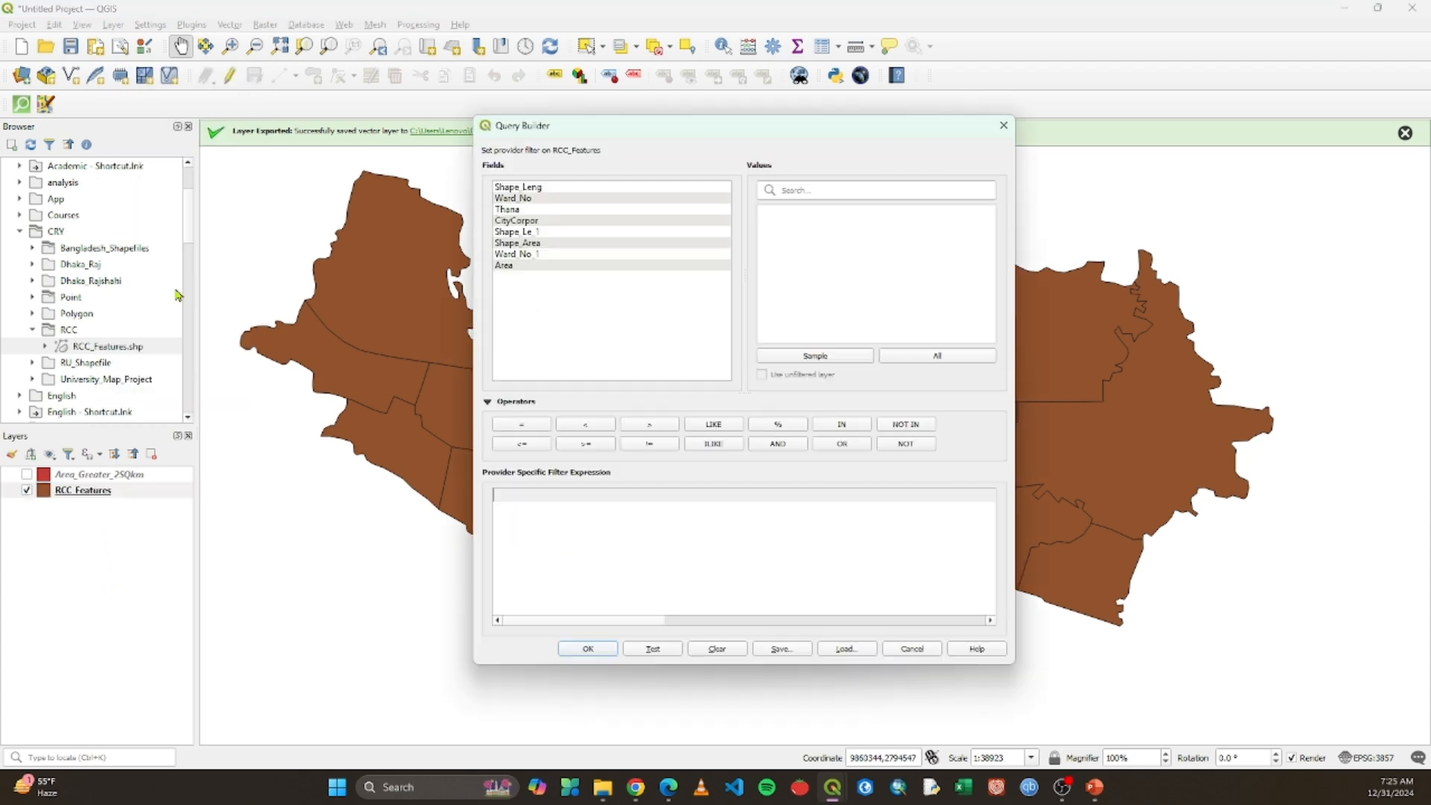
double_click(509, 210)
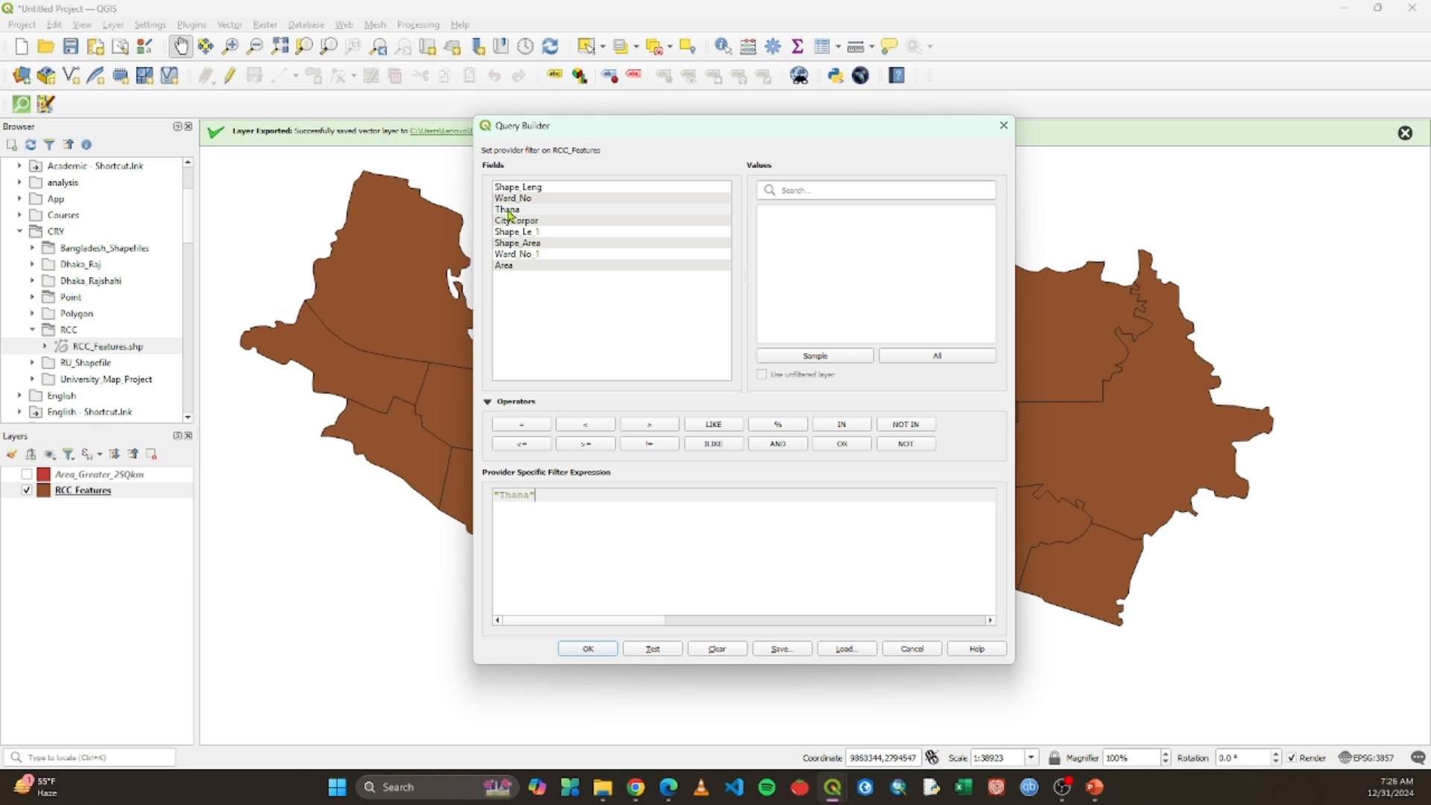
click(516, 425)
click(926, 360)
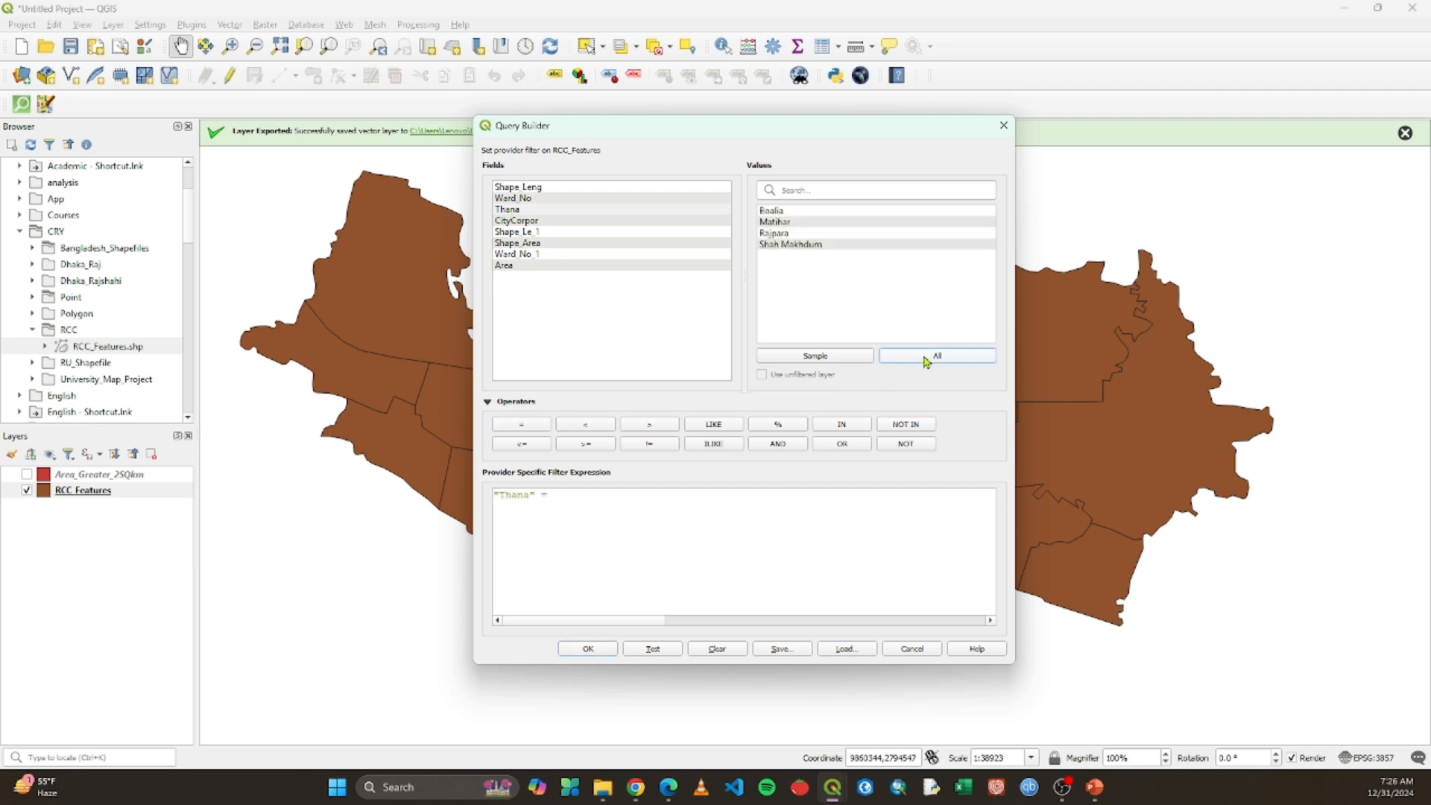
double_click(780, 211)
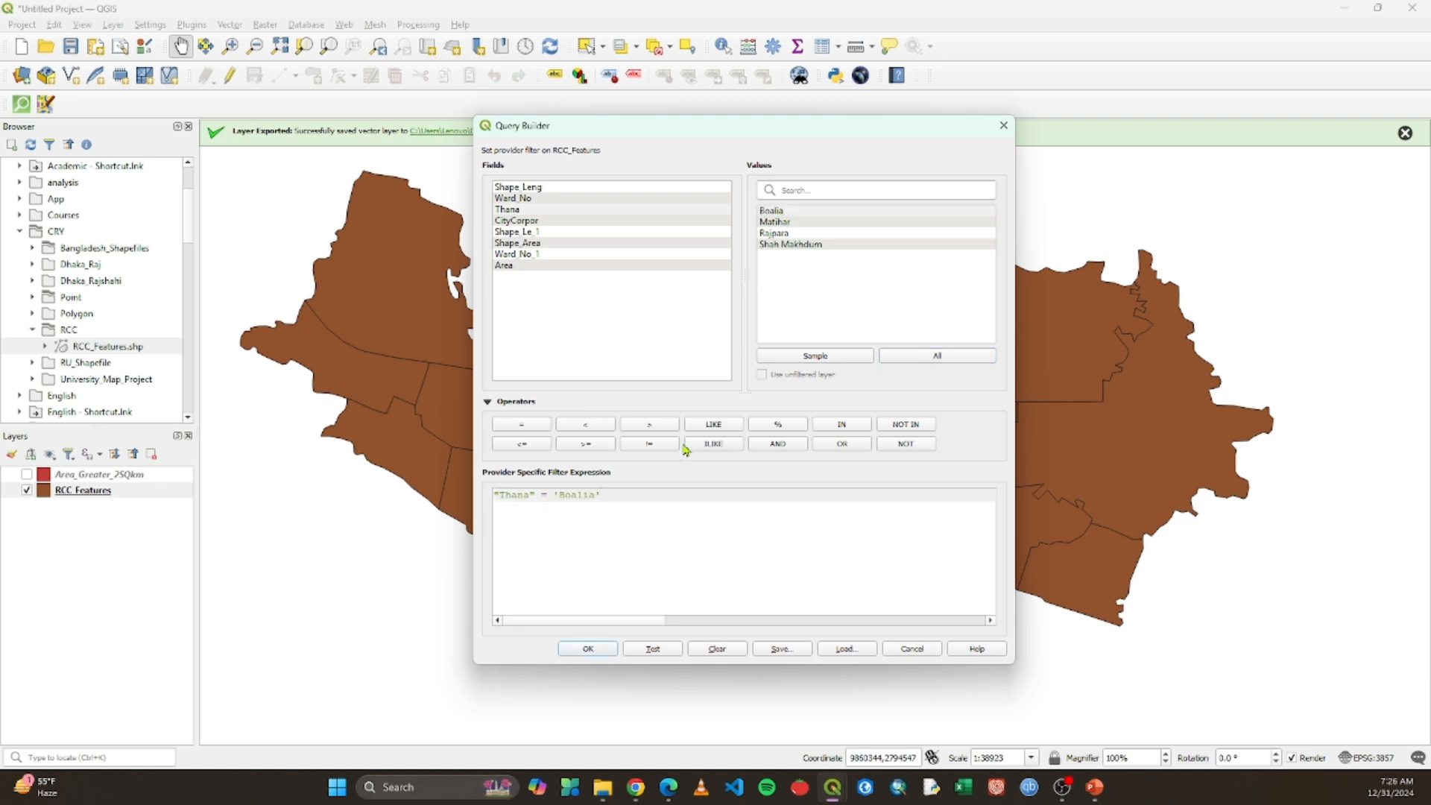
Step: Extend the filter expression with OR "Thana" = 'Shah Makhdum', test it and apply it to RCC_Features
click(846, 444)
double_click(514, 209)
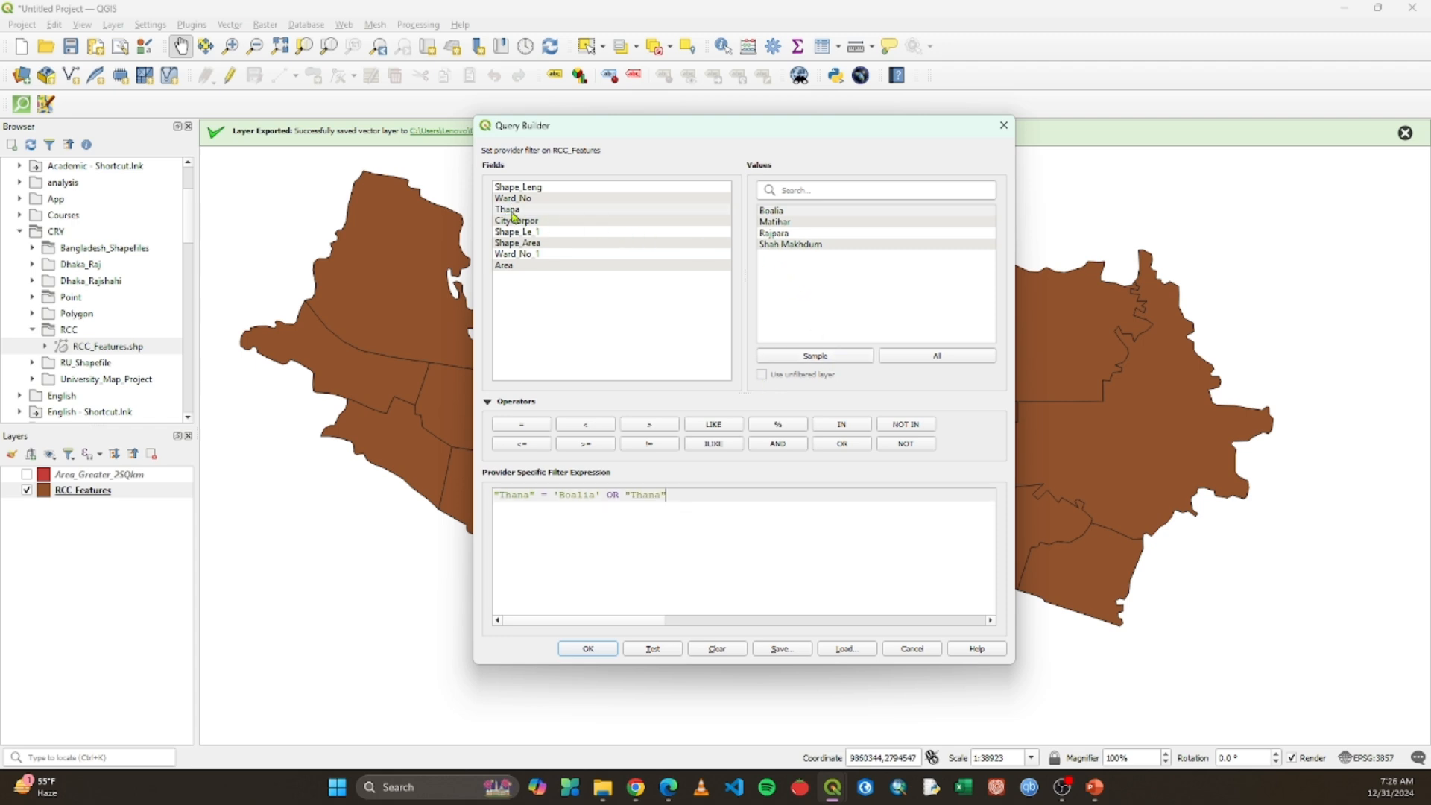
click(523, 427)
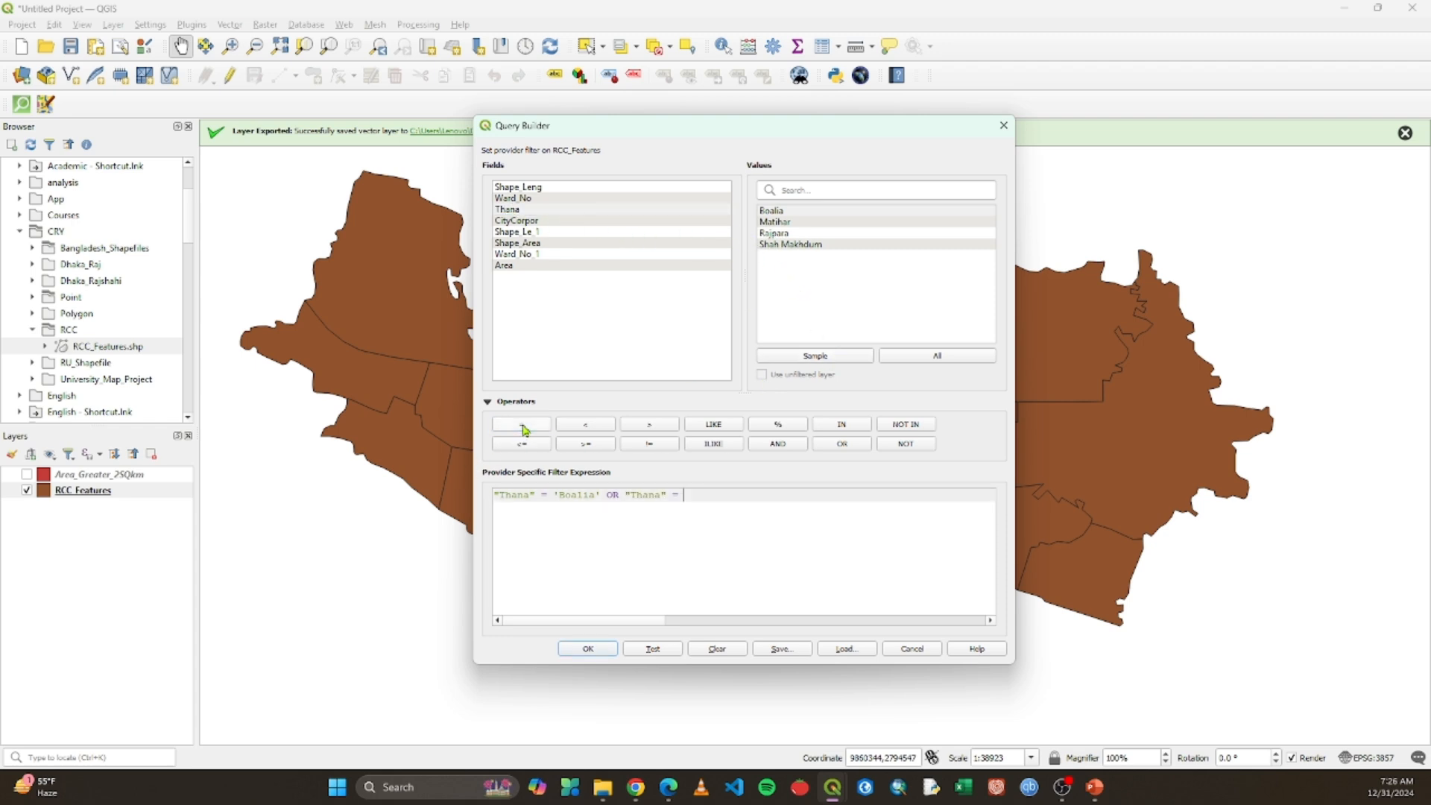
double_click(788, 244)
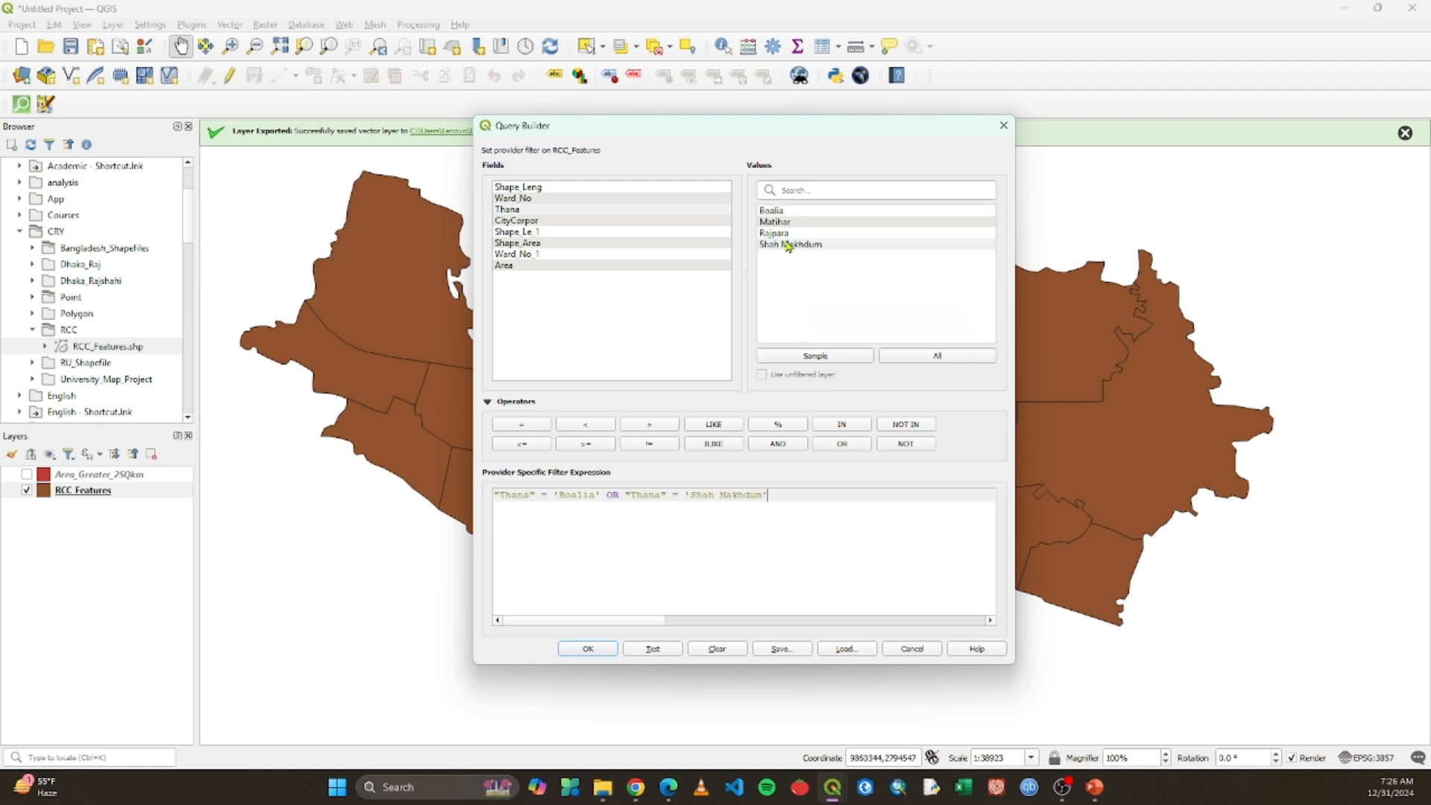
click(663, 650)
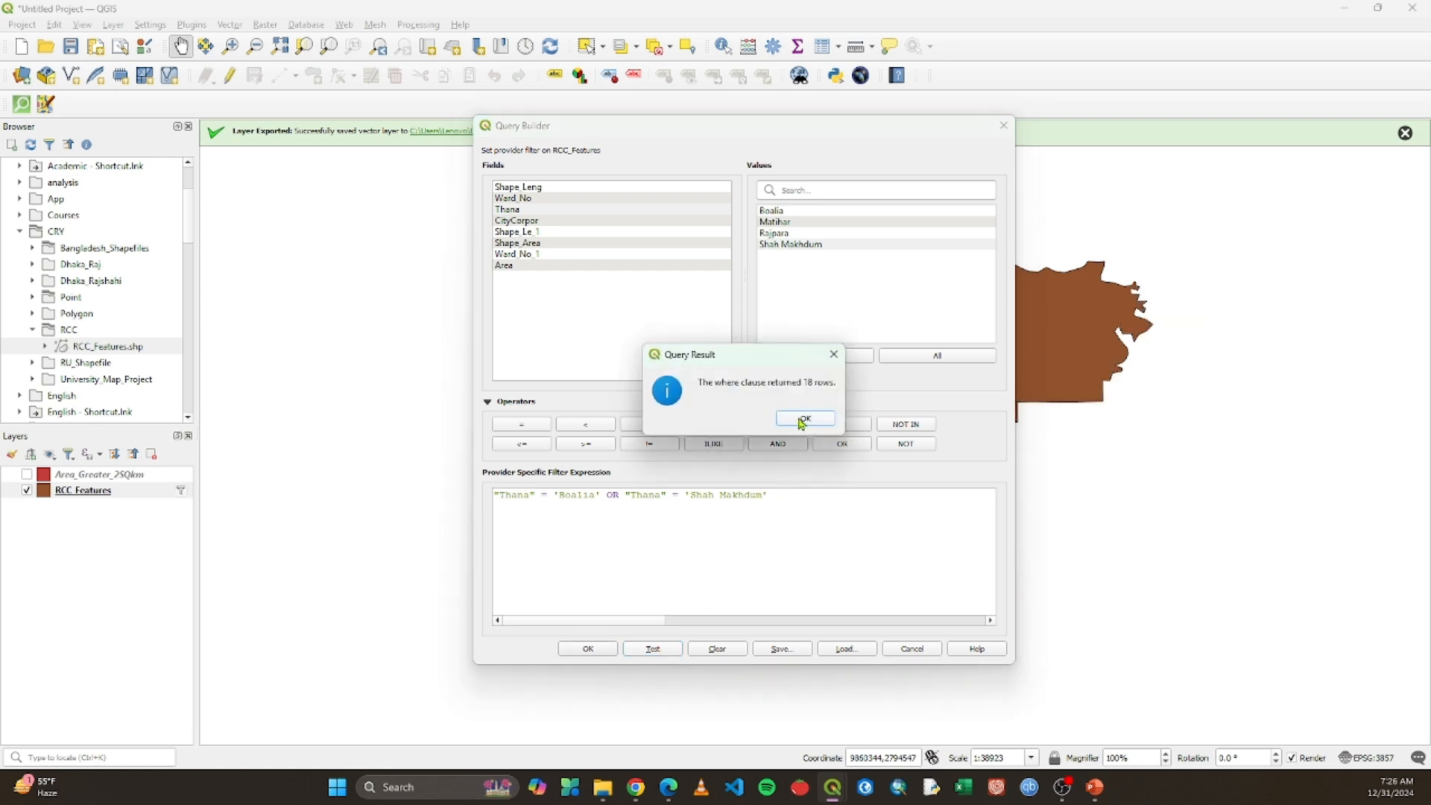
click(804, 418)
click(588, 649)
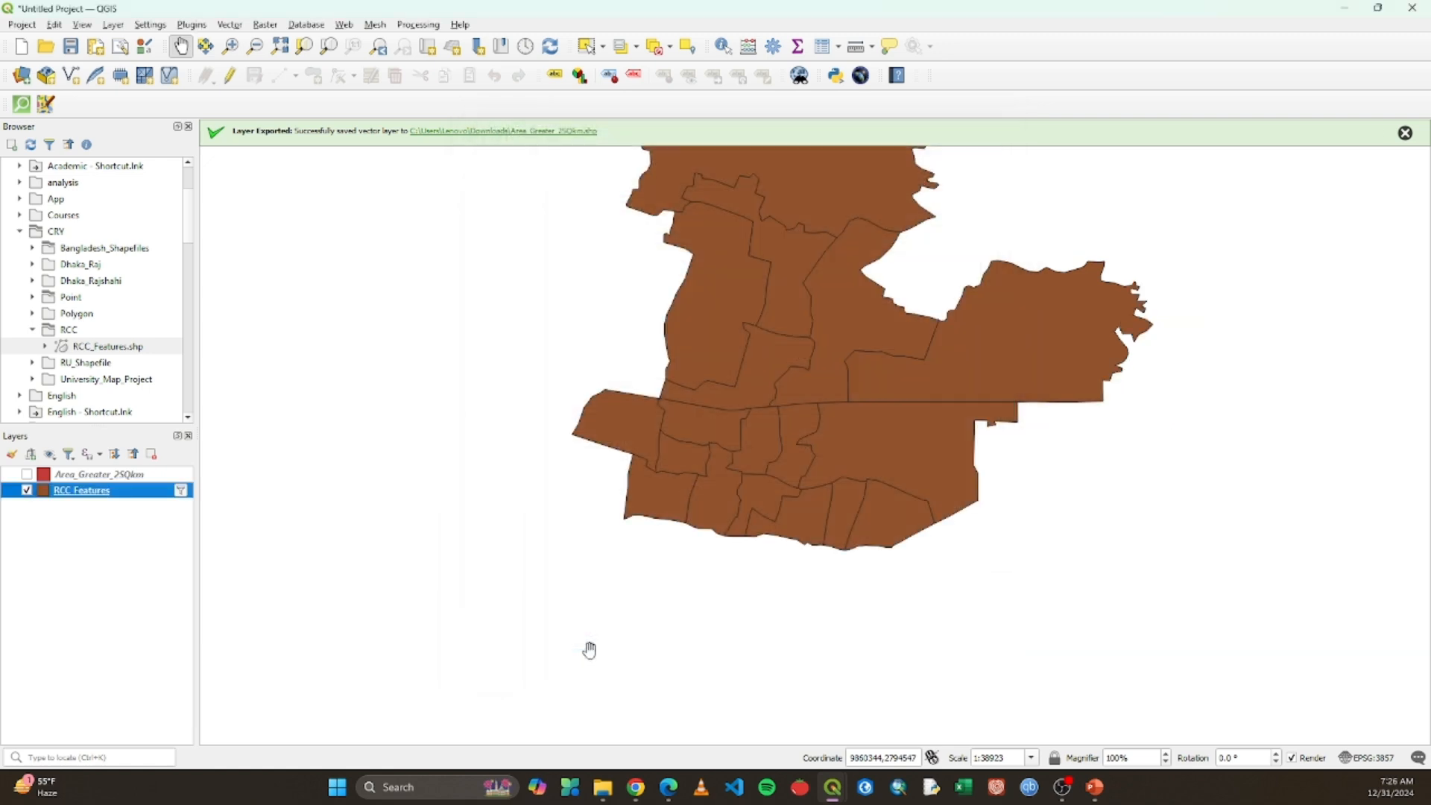
Step: Examine the attribute table of the RCC_Features wards in Boalia or Shah Makhdum, and close the table
right_click(86, 493)
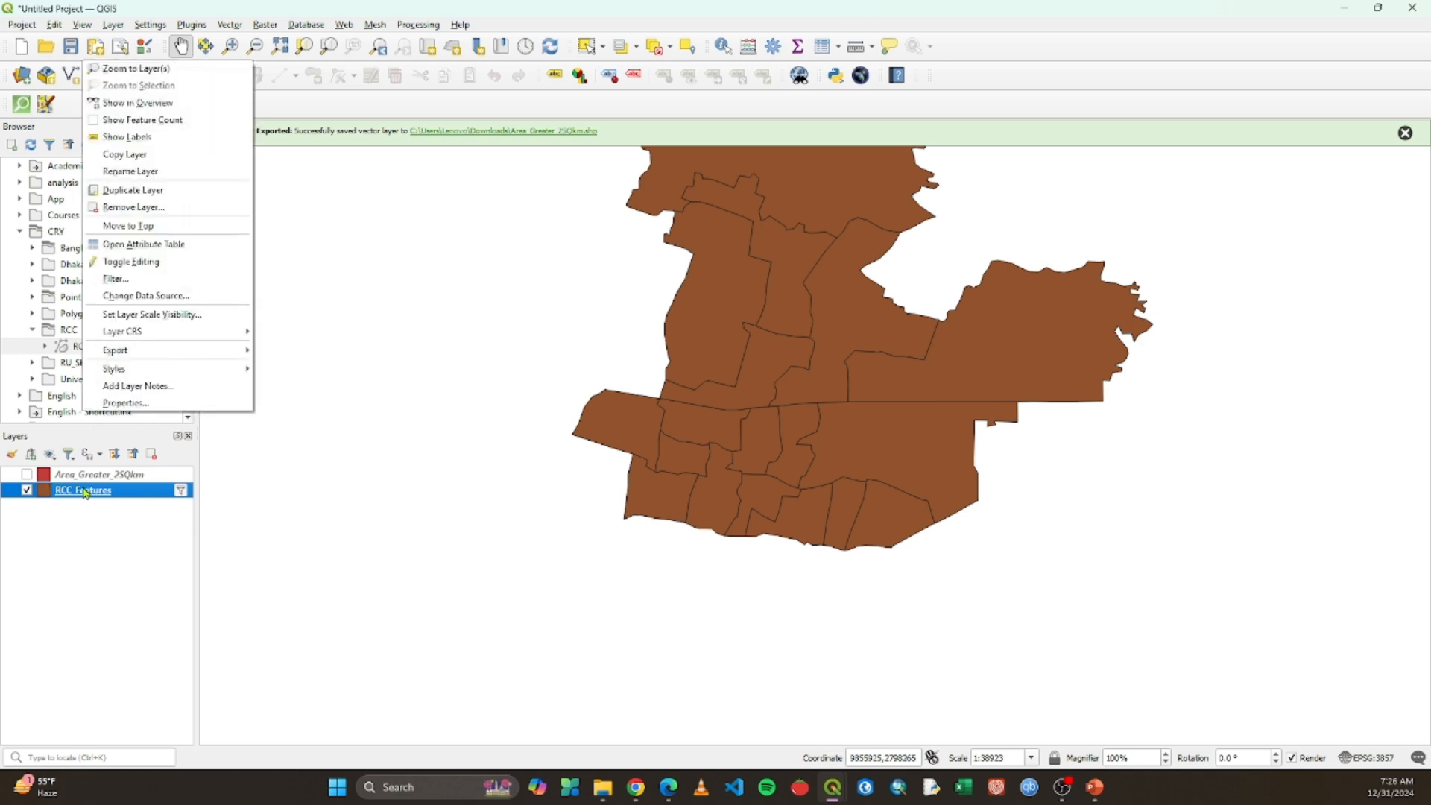
click(151, 244)
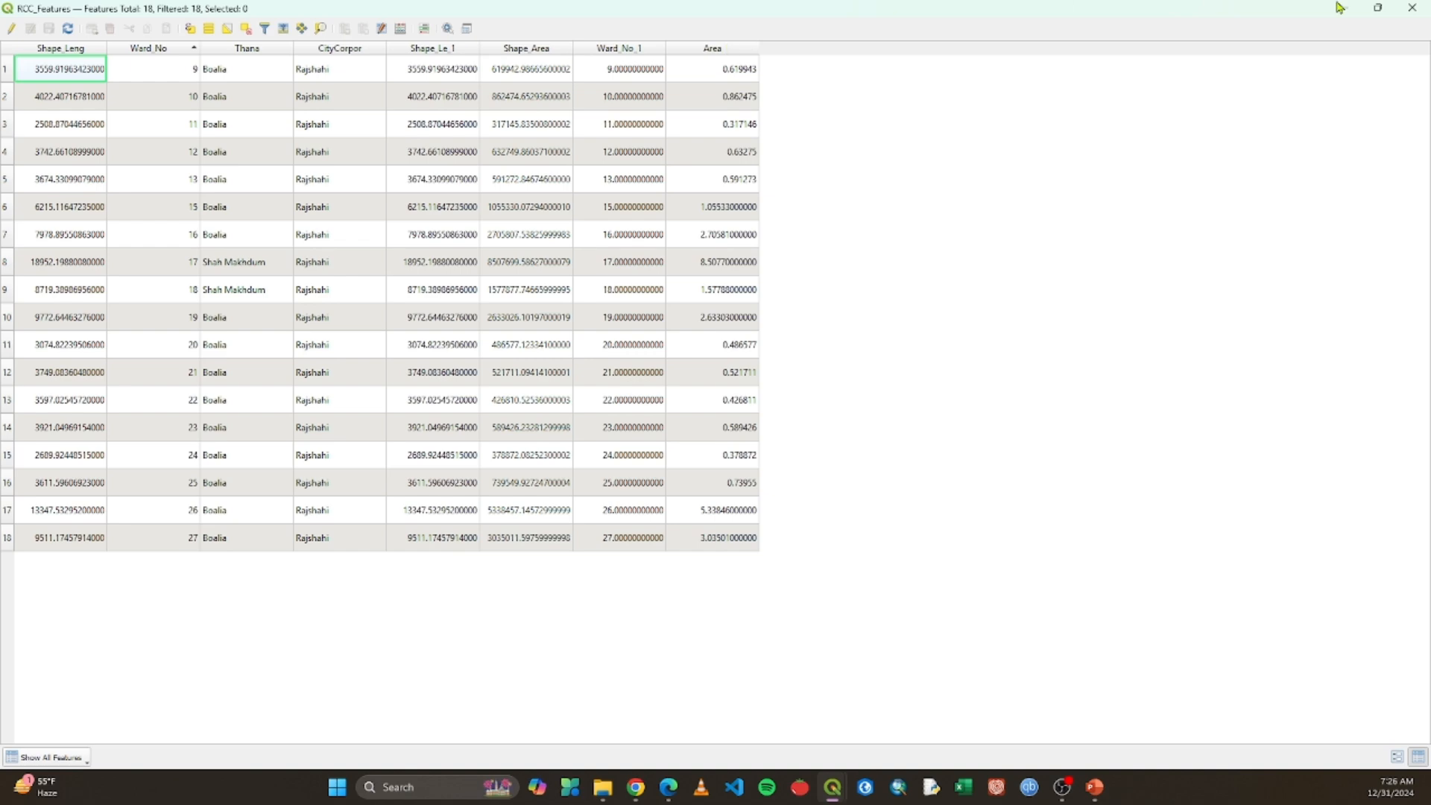
click(1411, 7)
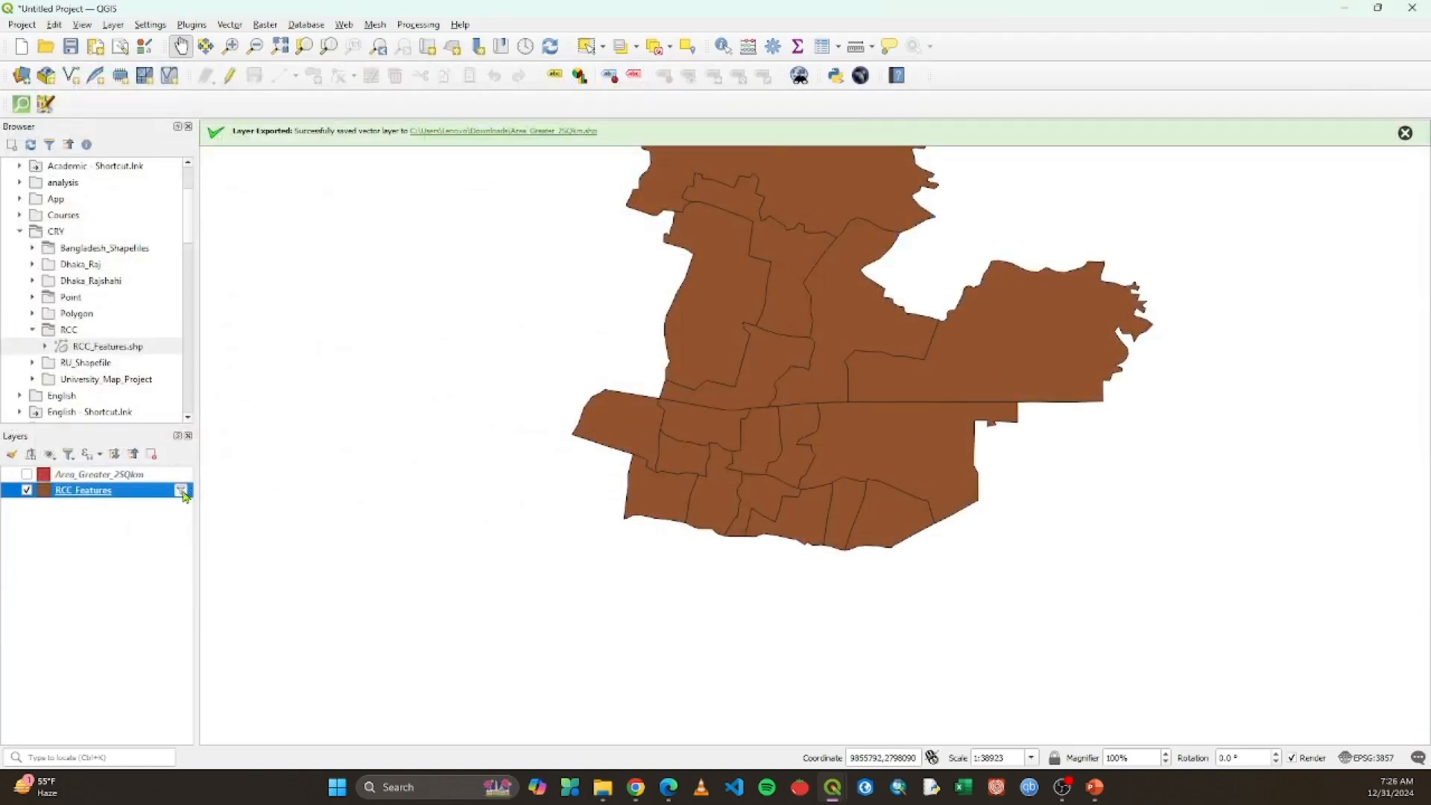
Step: Clear the Boalia or Shah Makhdum filter from the RCC_Features layer and apply the change
click(181, 491)
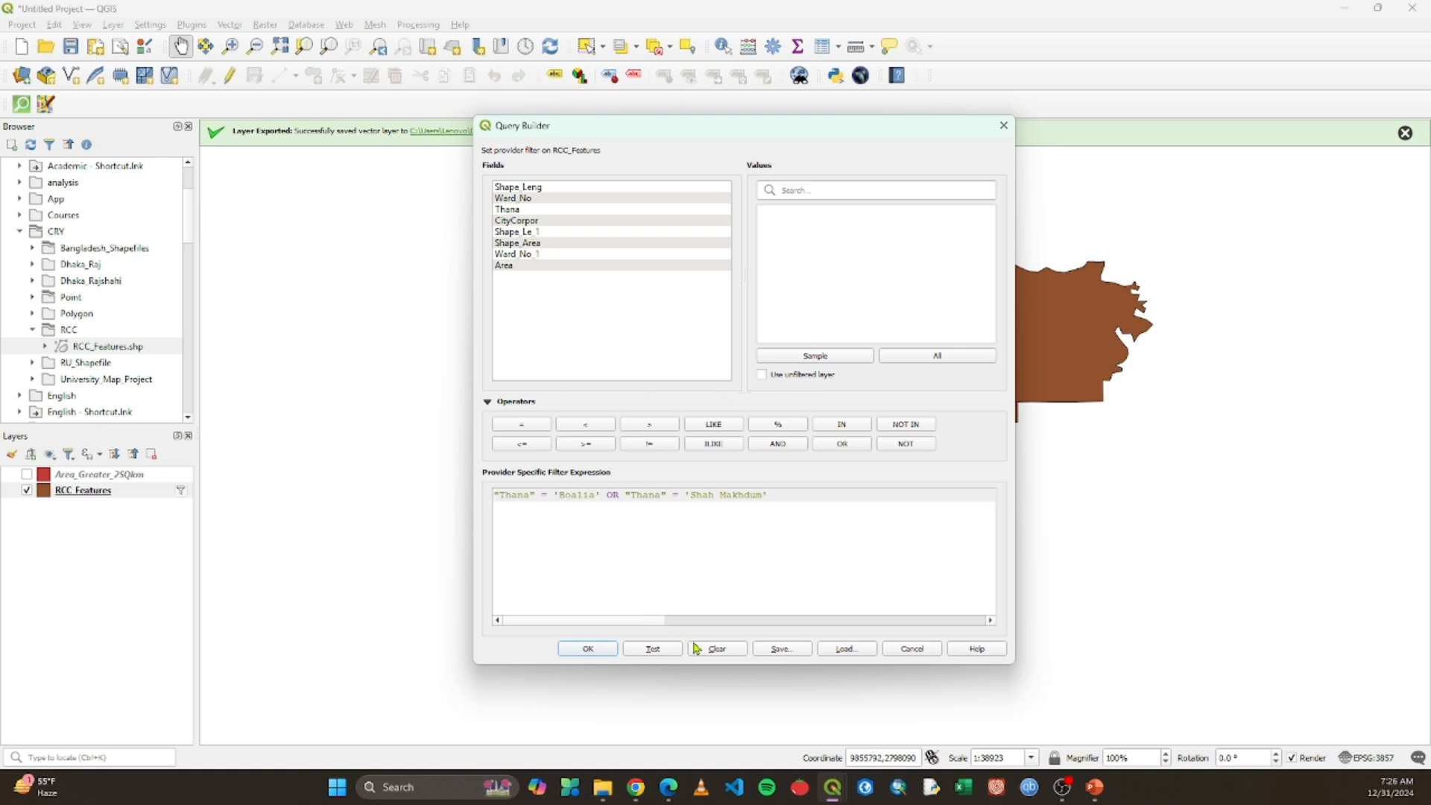
click(716, 650)
click(586, 649)
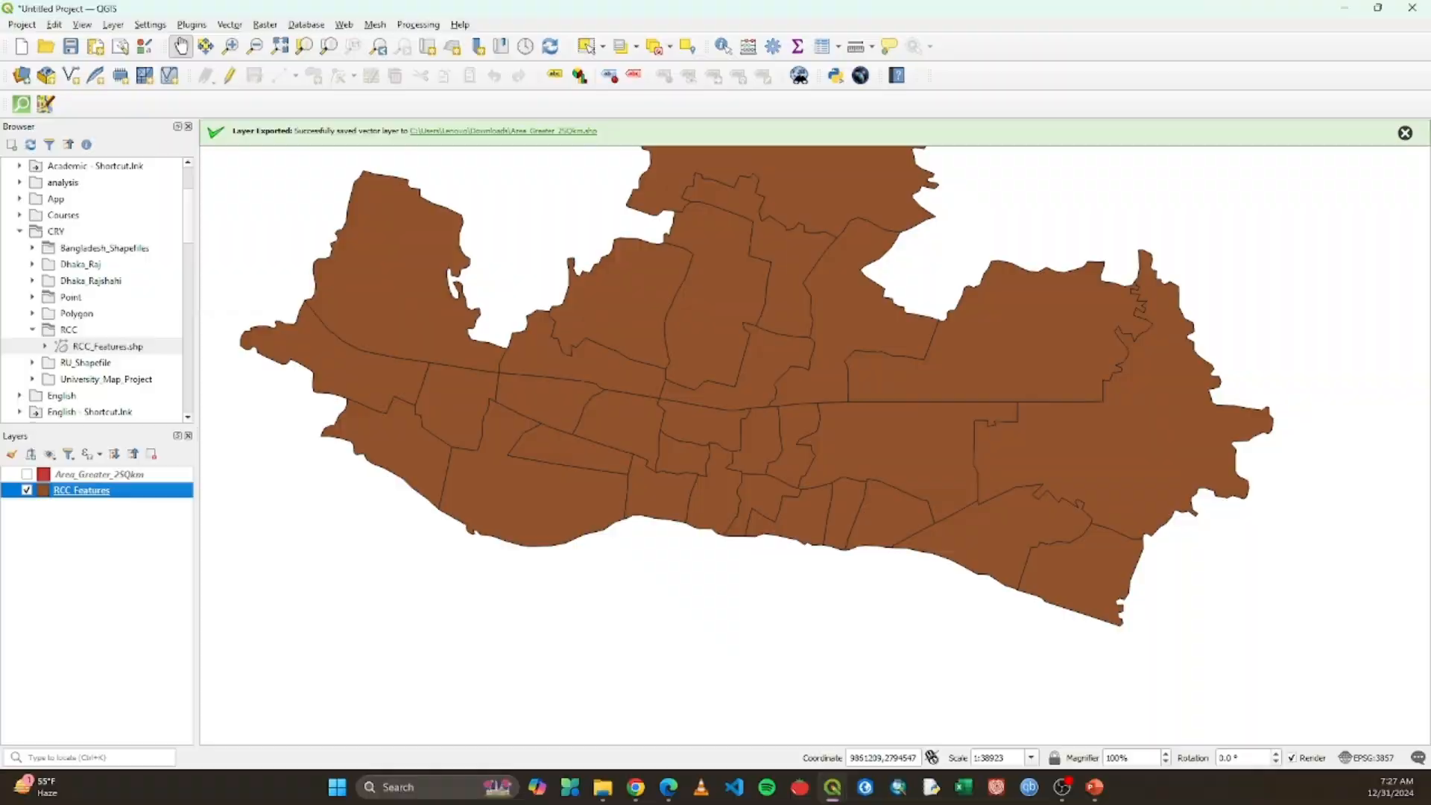
Step: Check the presentation's question on Boalia wards of exactly 2 Sq km, and start an RCC_Features filter in QGIS with "Thana" = 'Boalia'
key(alt+Tab)
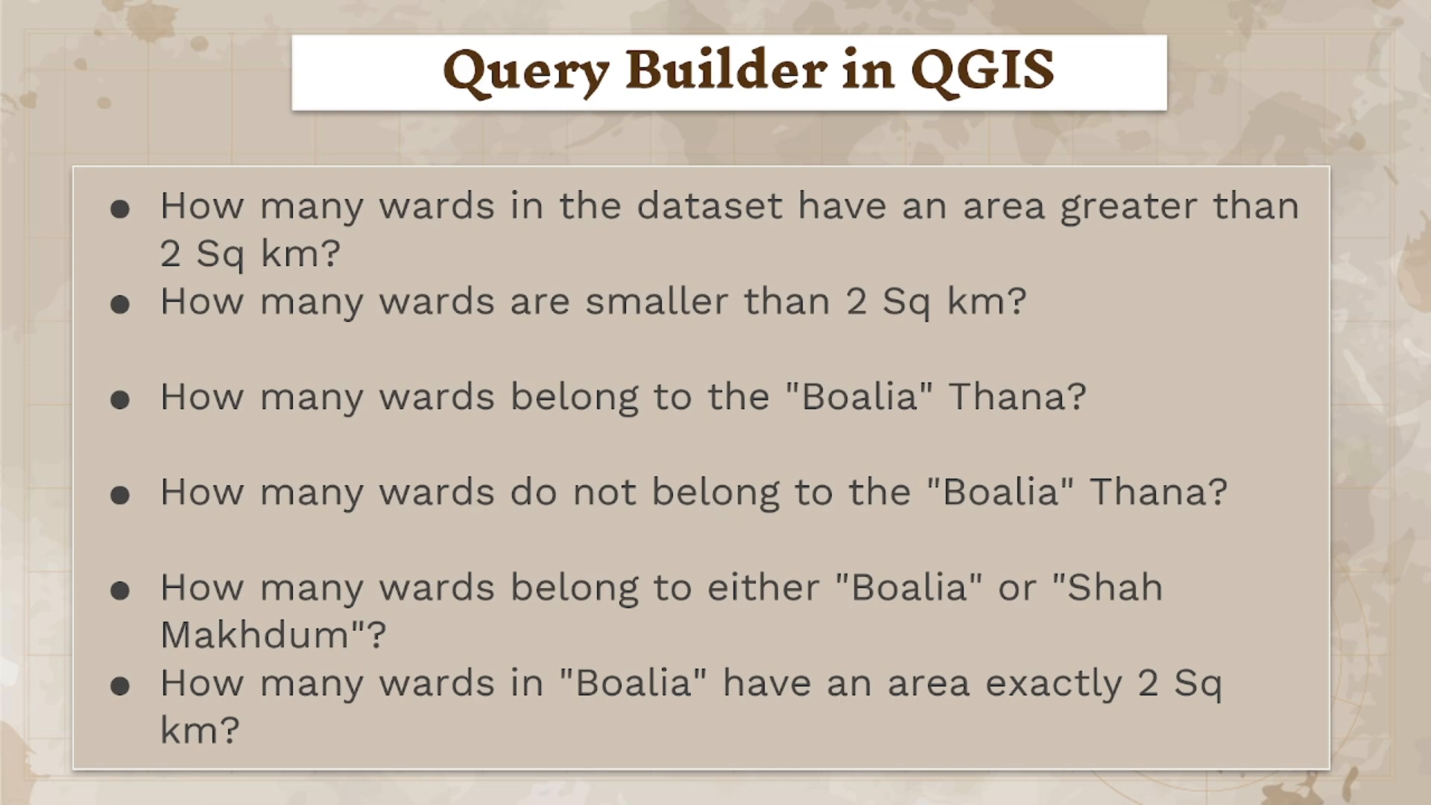
key(Escape)
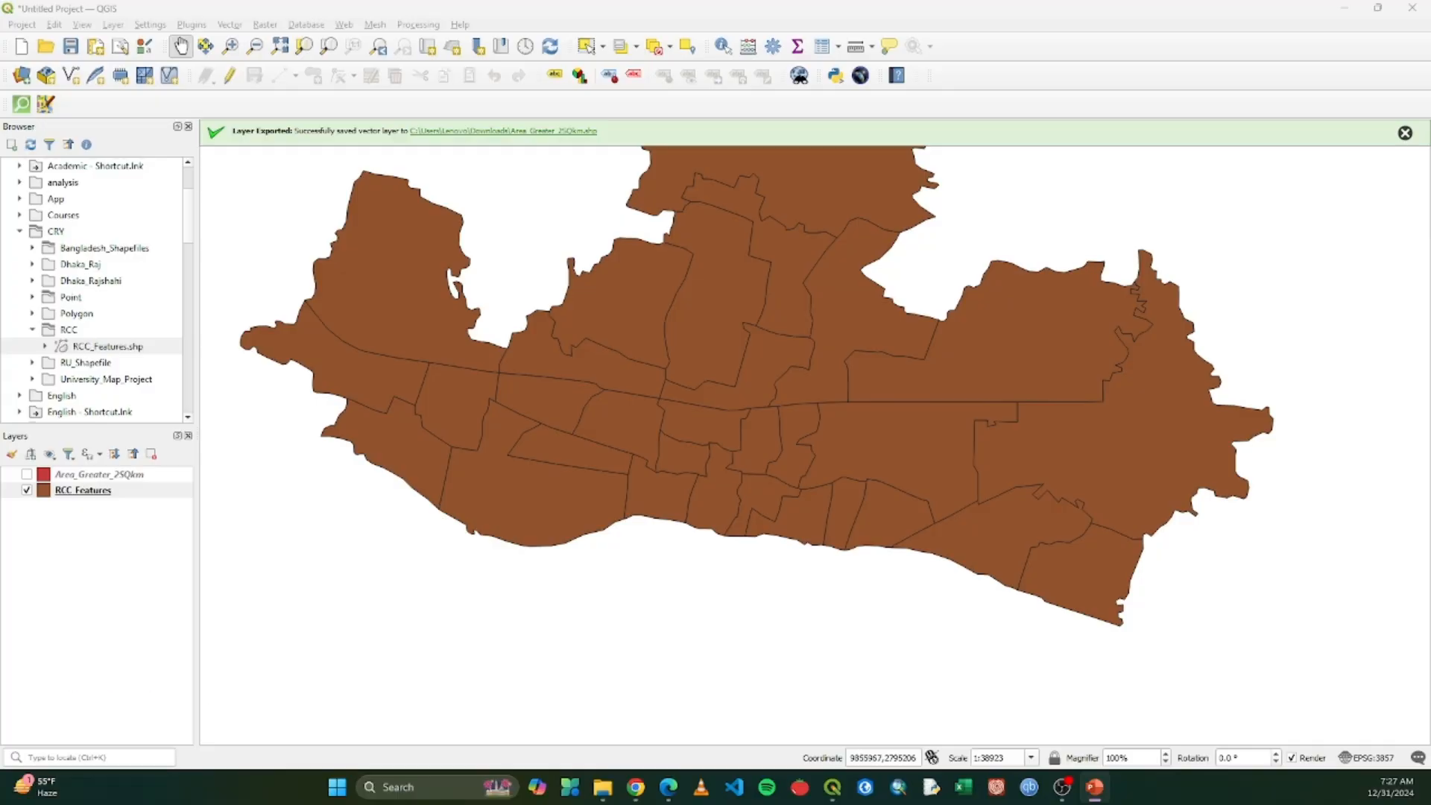
key(alt+Tab)
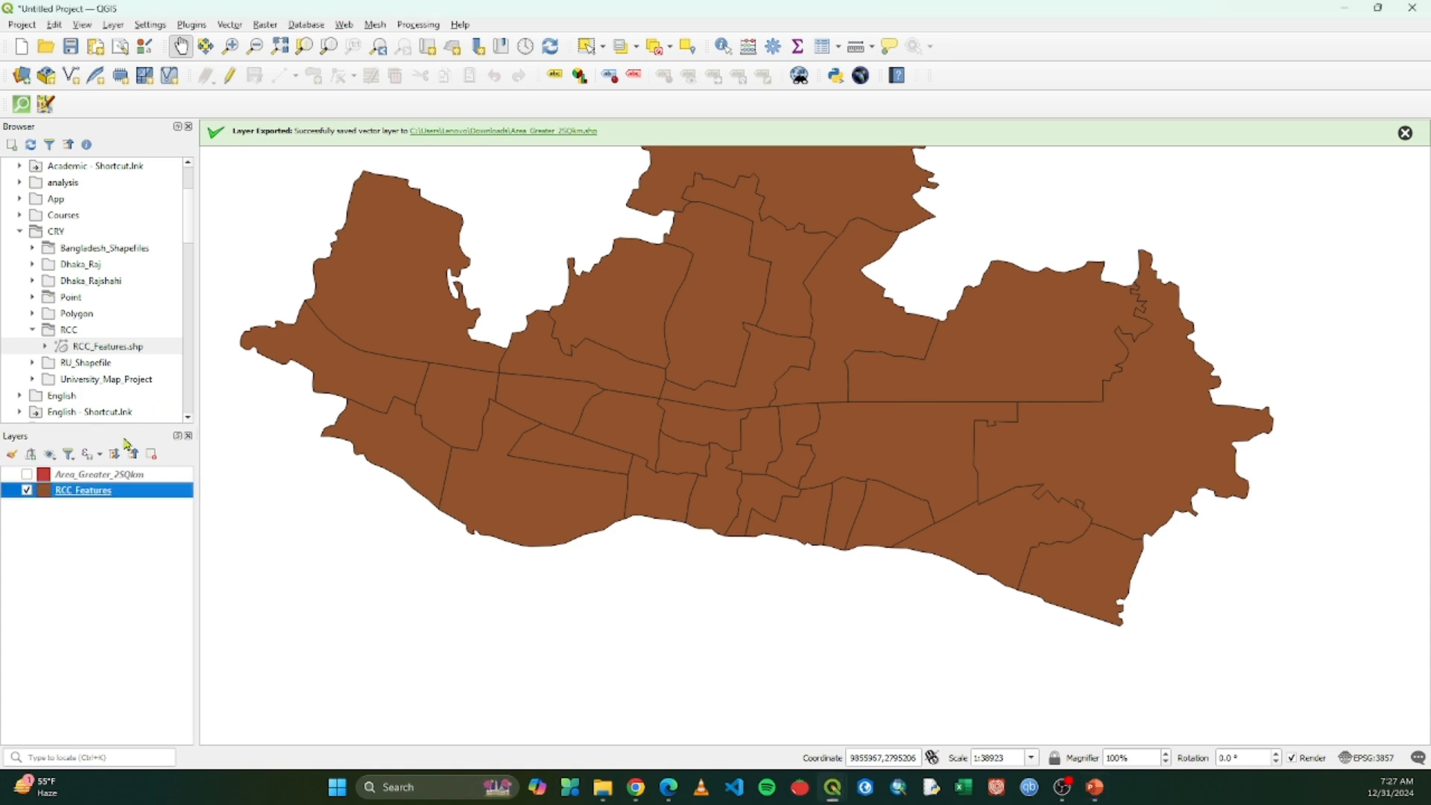
right_click(88, 495)
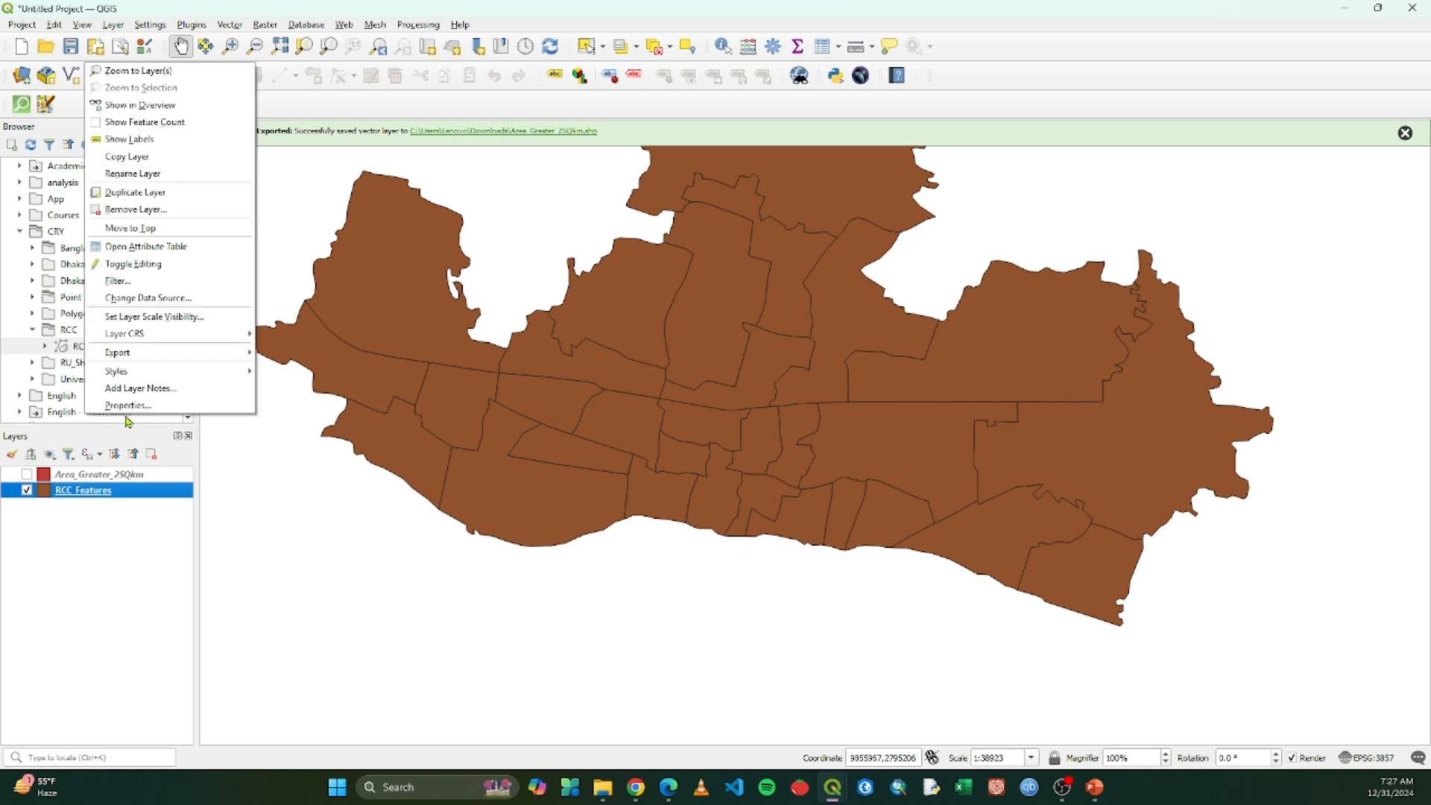
click(158, 281)
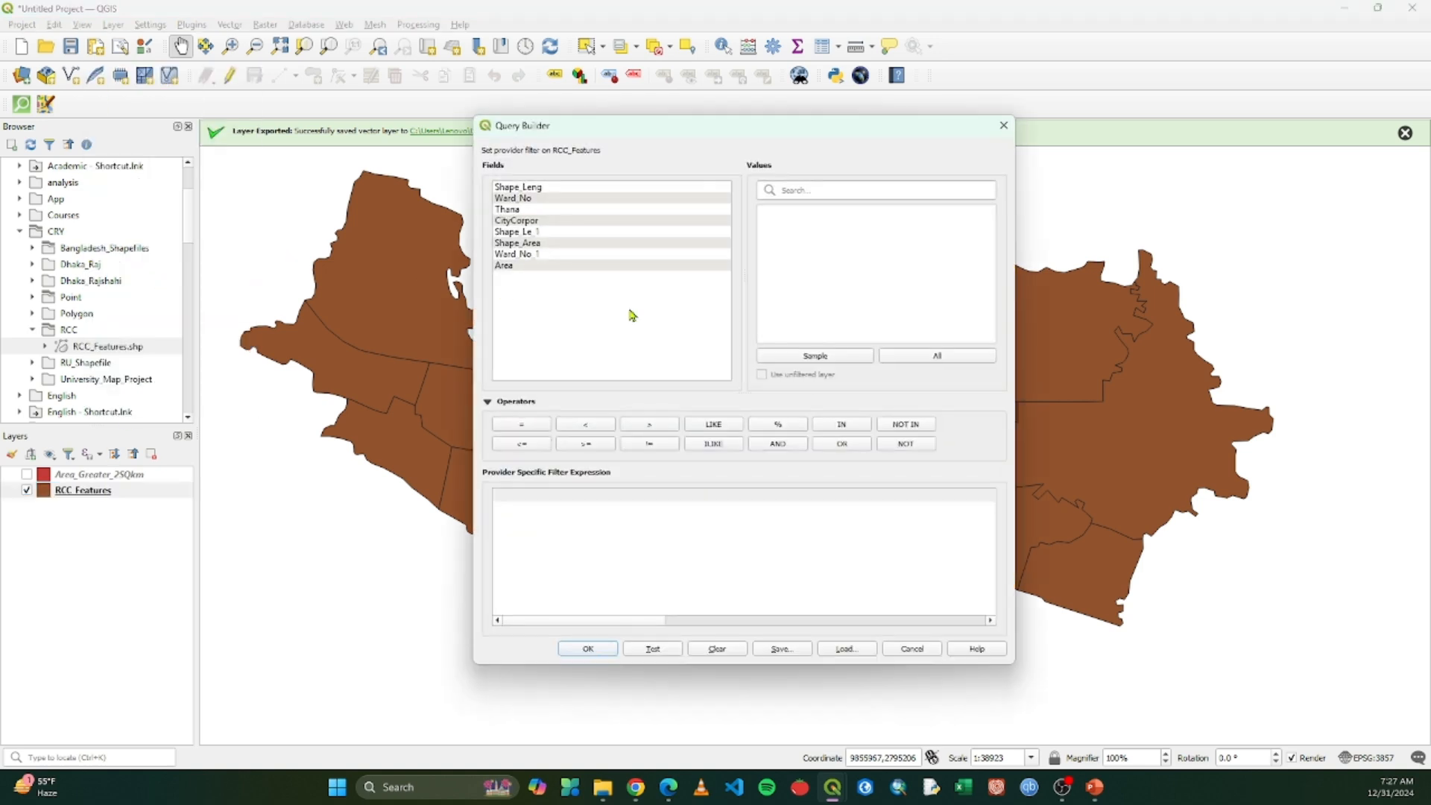
double_click(513, 211)
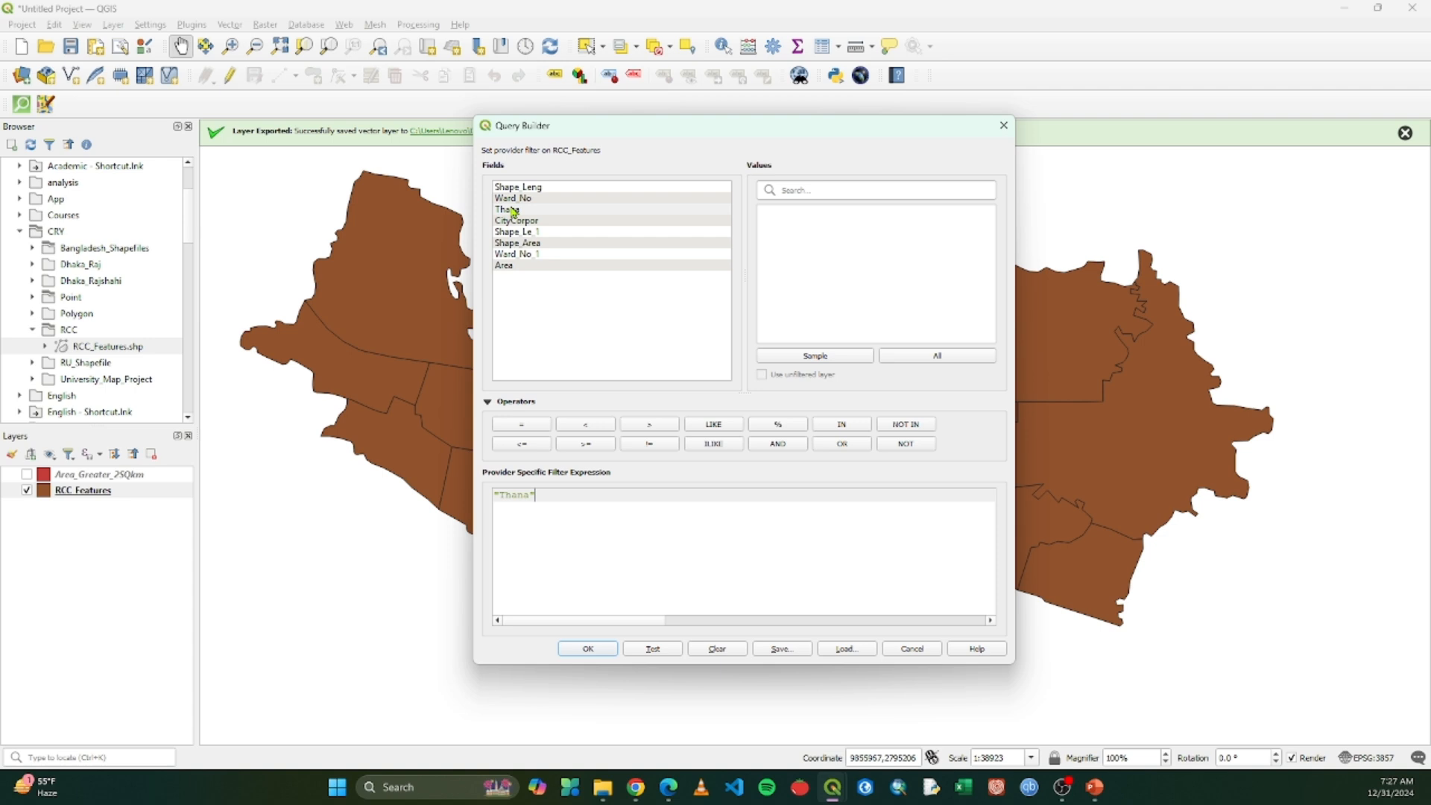
click(522, 424)
click(523, 424)
click(945, 359)
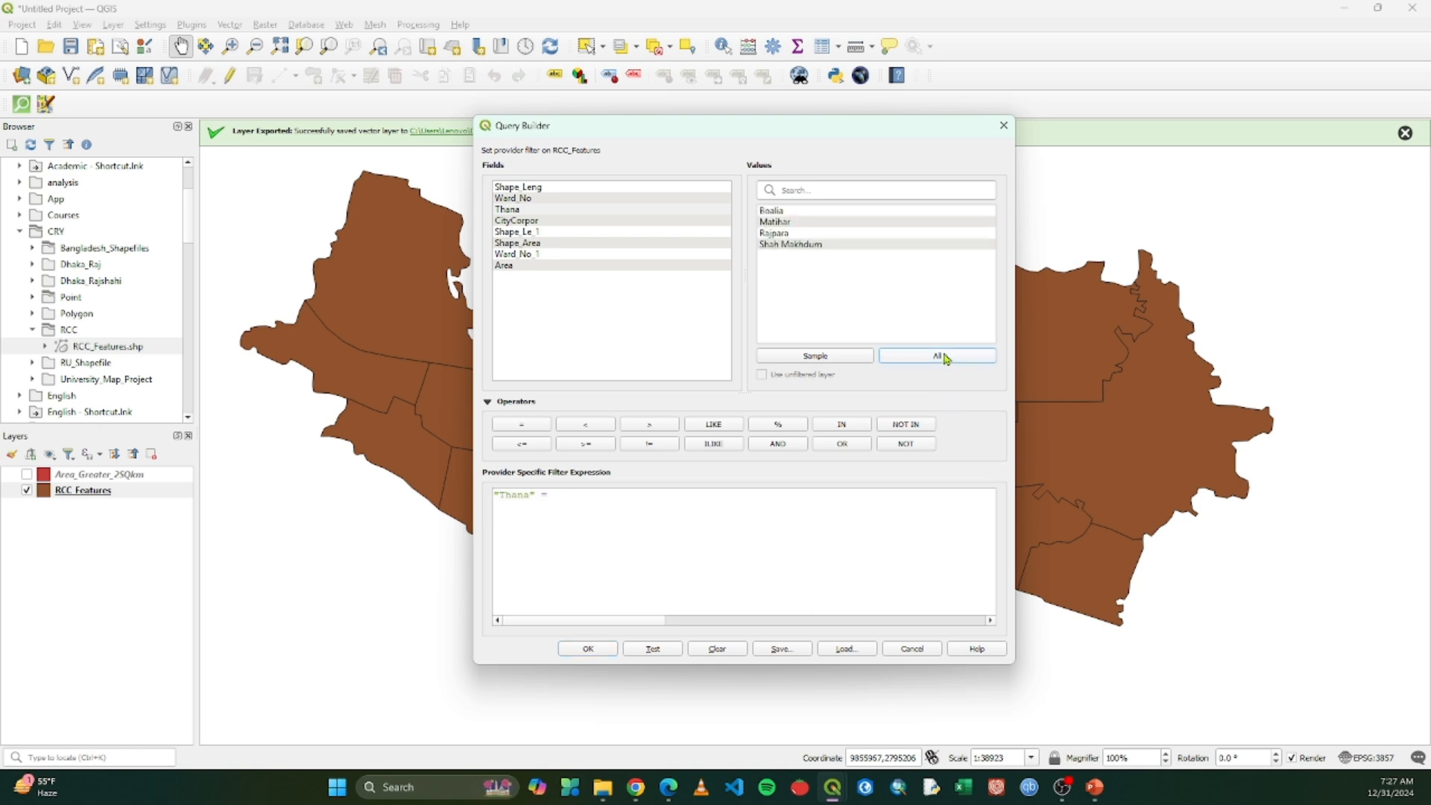
click(775, 215)
double_click(776, 214)
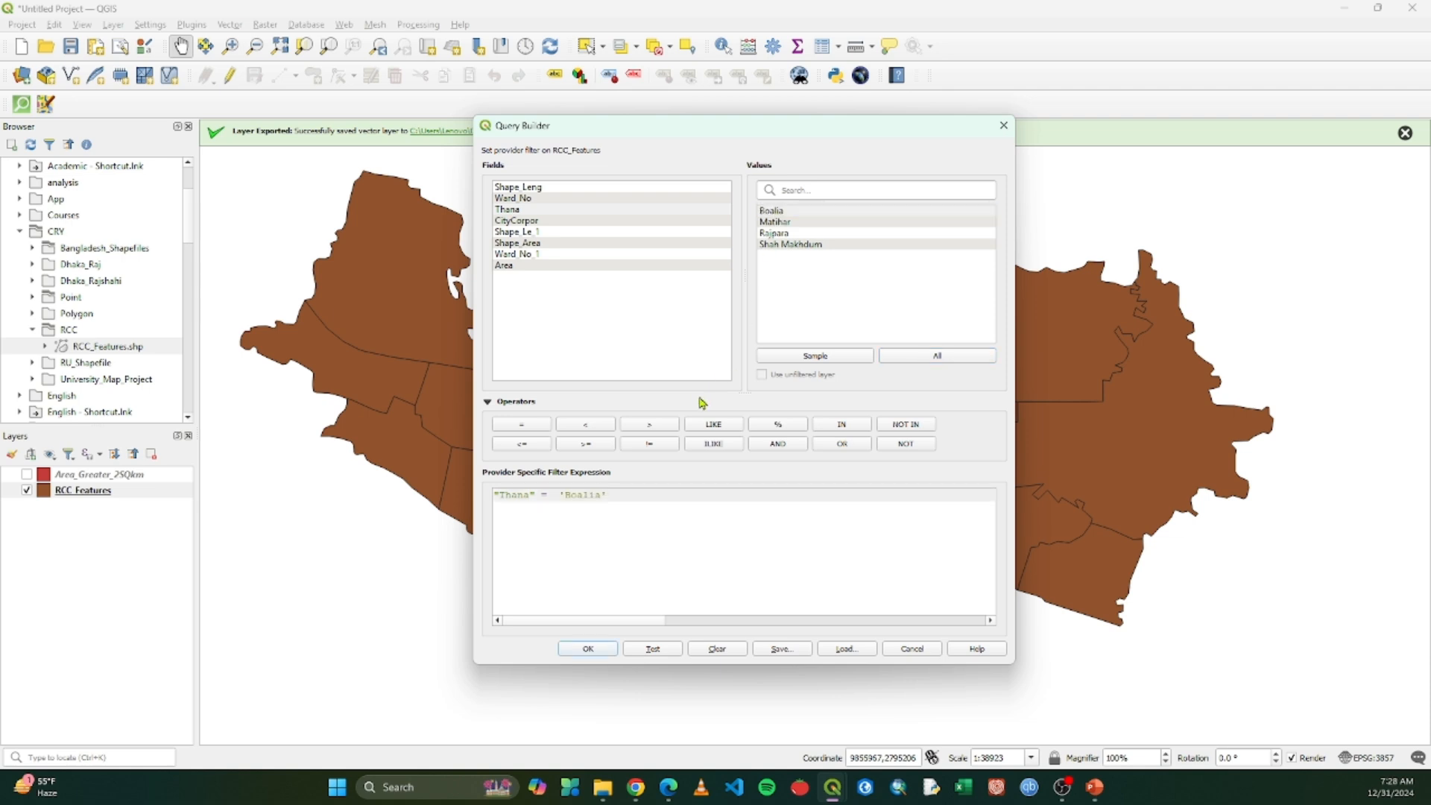
Step: Extend the filter expression with AND "Area" <= 2 and apply it to RCC_Features
click(777, 446)
double_click(513, 267)
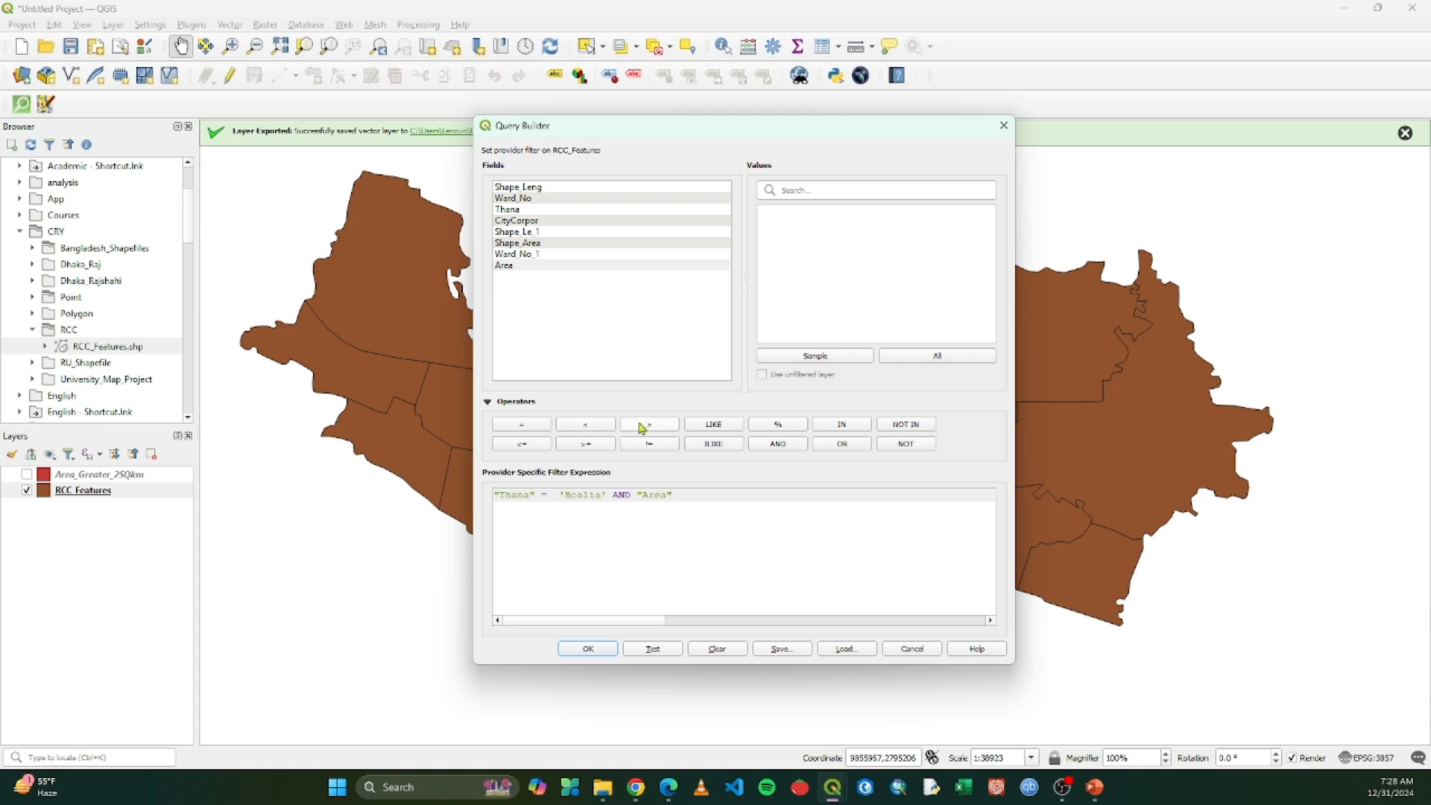
click(596, 426)
key(BackSpace)
key(BackSpace)
click(537, 445)
text(2)
click(588, 649)
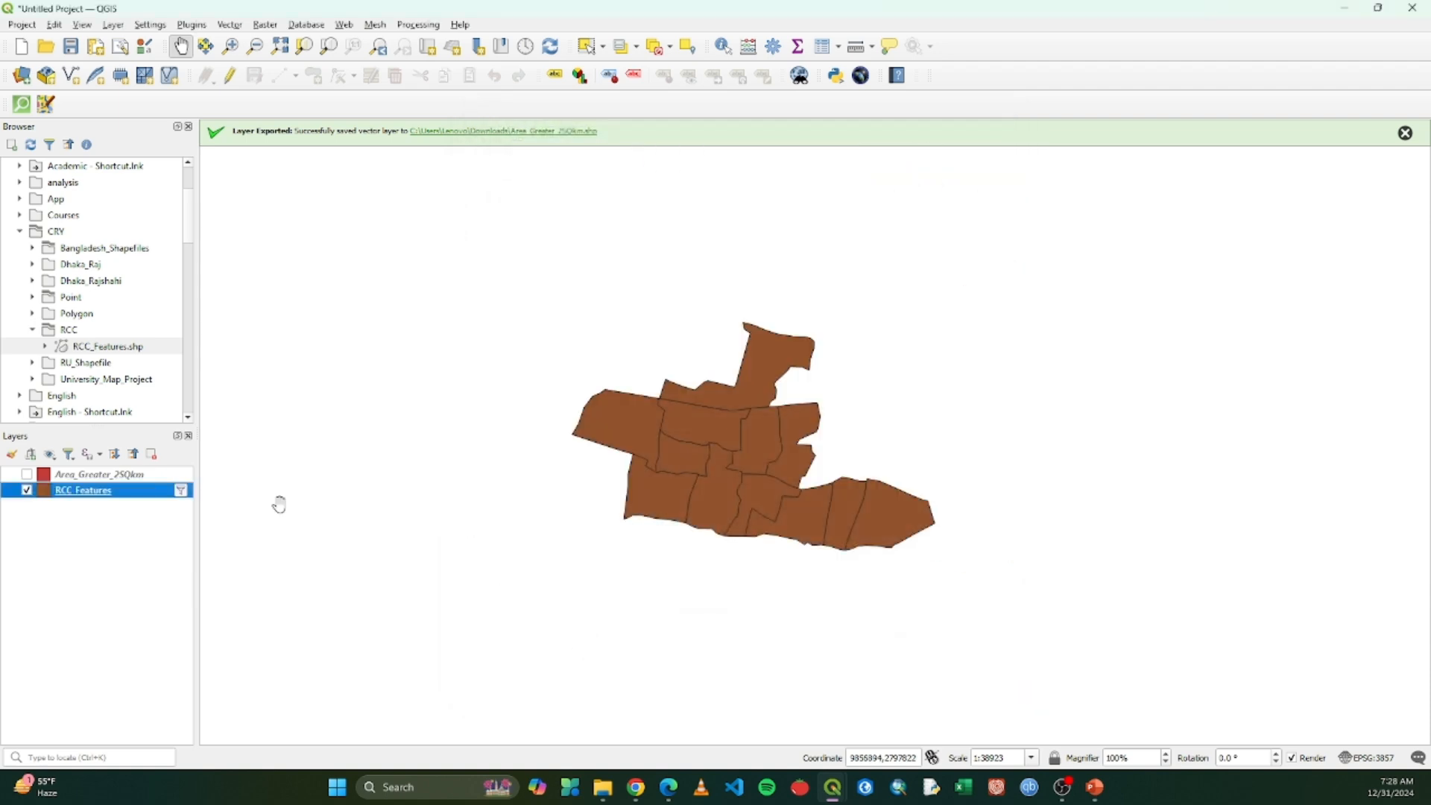
Step: Examine the attribute table of the RCC_Features wards filtered by Boalia Thana and area, and close the table
right_click(82, 496)
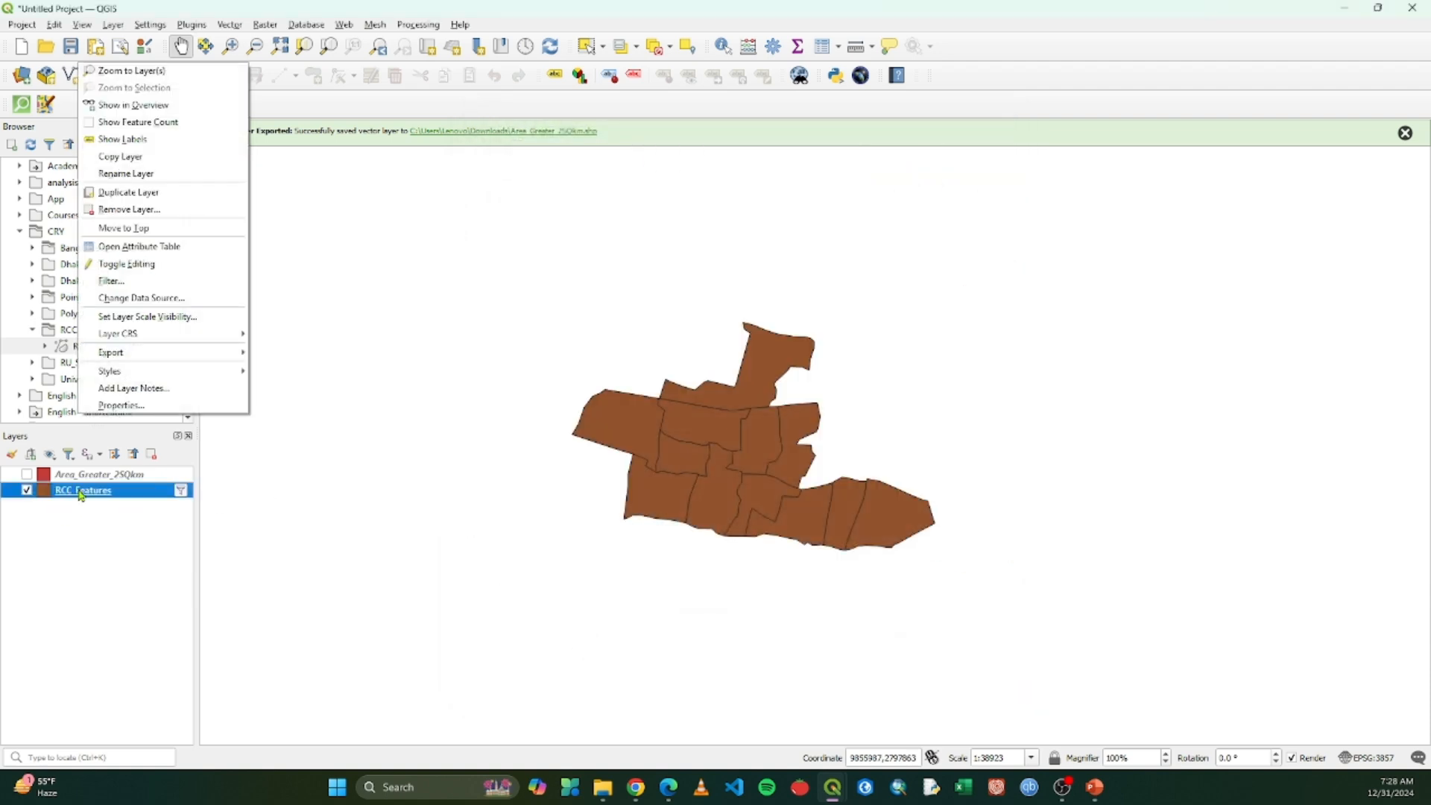
click(140, 247)
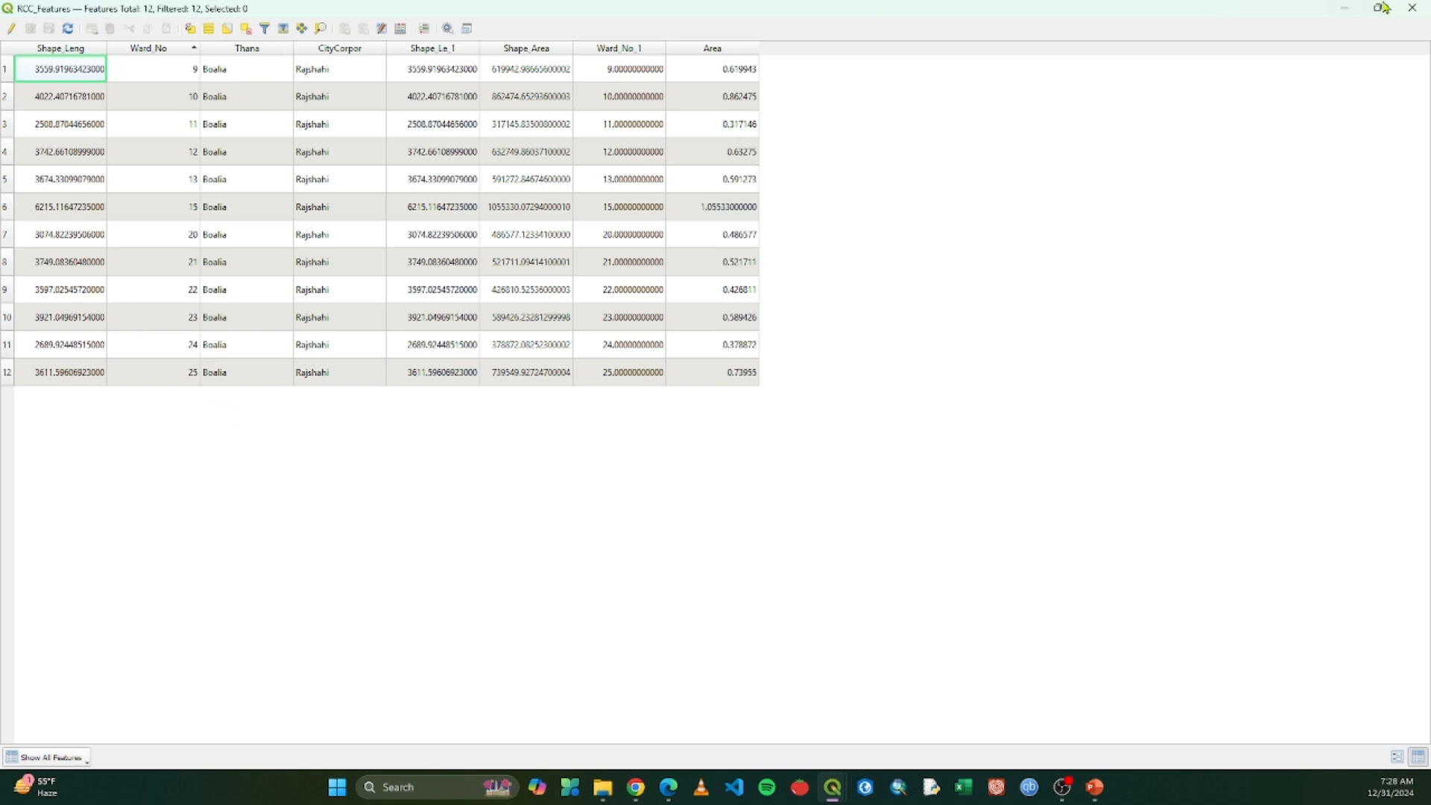
click(1411, 7)
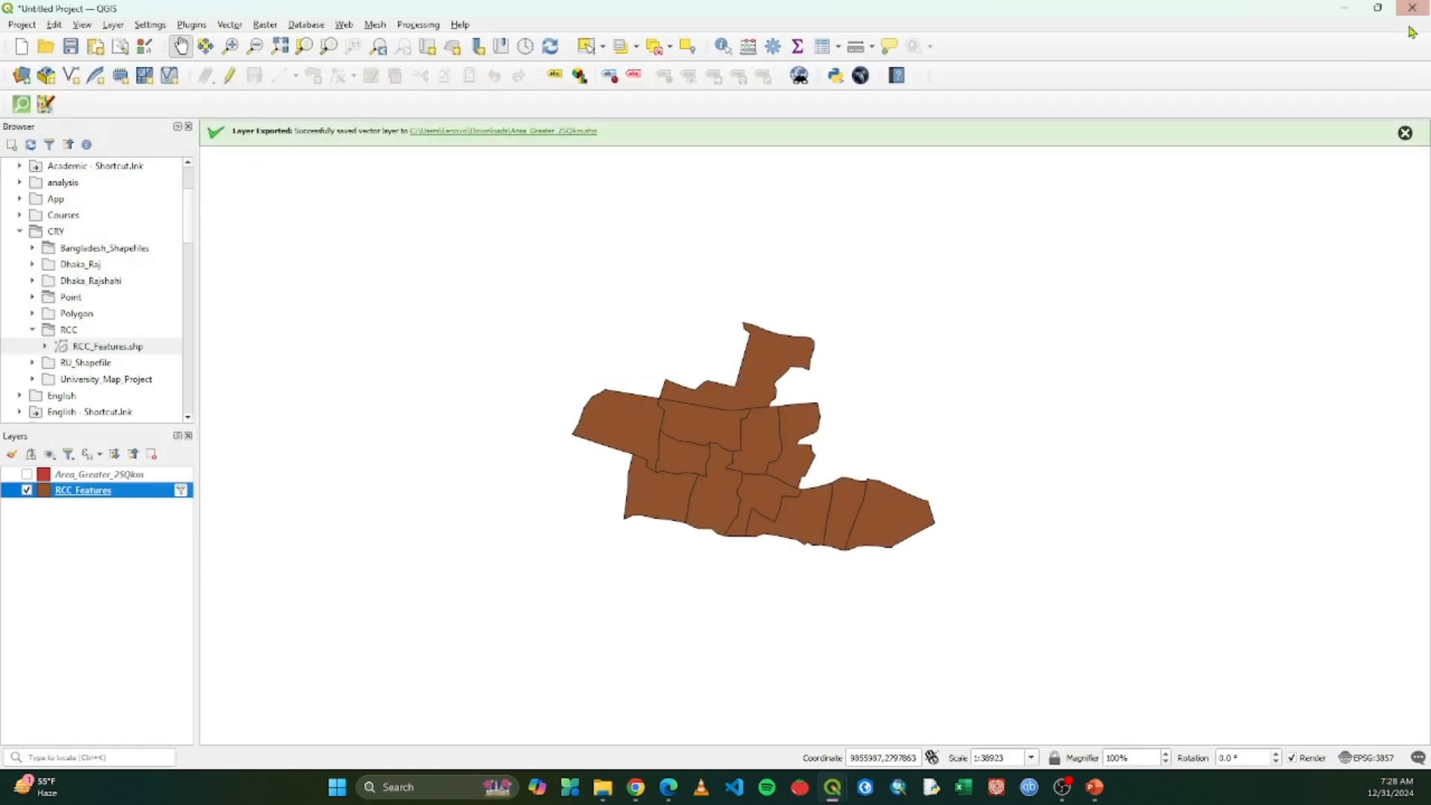